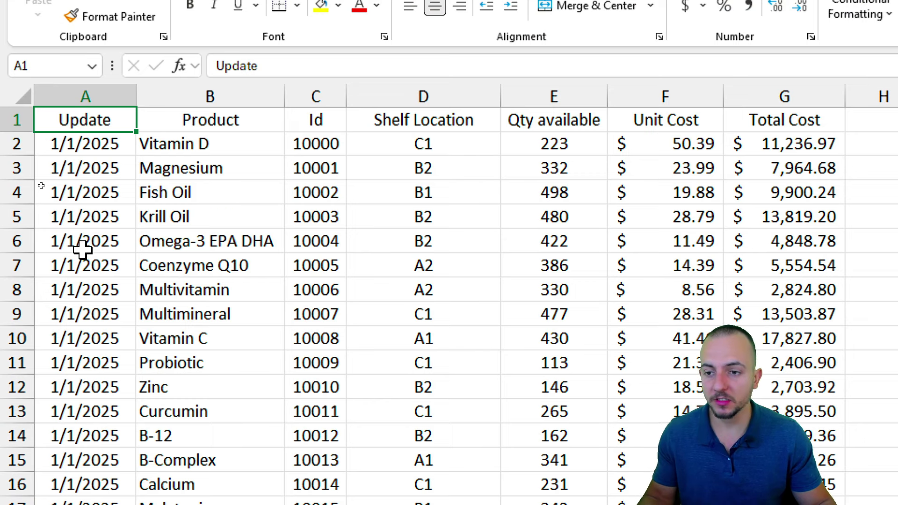
# Review the inventory sheet's Update, Product, Id, Qty available, Unit Cost and Total Cost columns
pyautogui.click(107, 91)
pyautogui.click(194, 95)
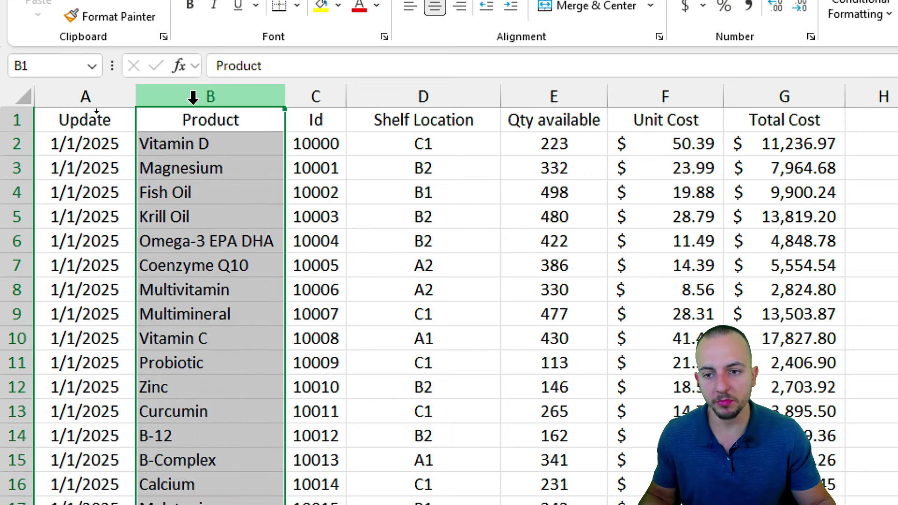
pyautogui.click(311, 93)
pyautogui.click(580, 94)
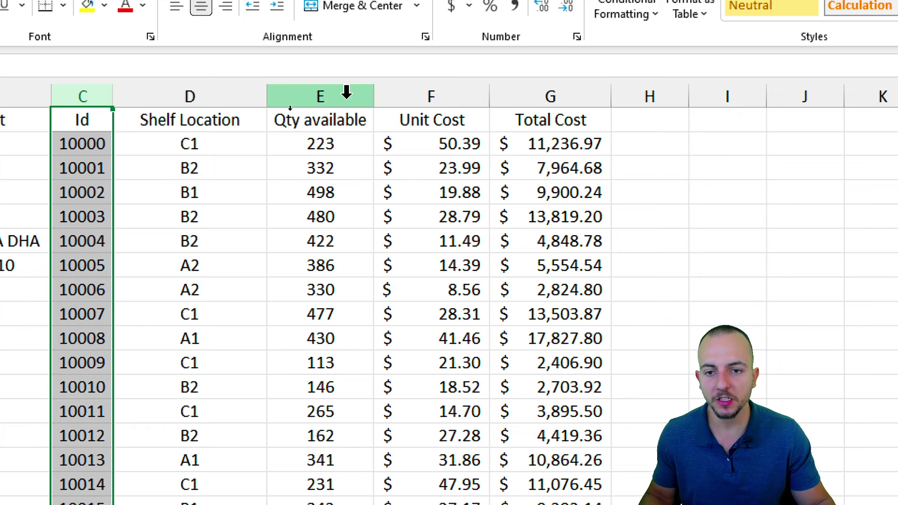
pyautogui.click(346, 92)
pyautogui.click(472, 96)
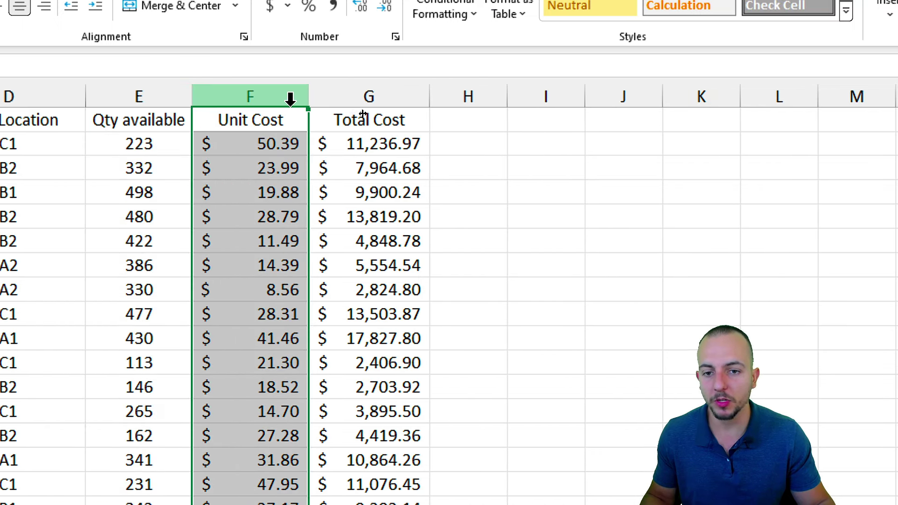
pyautogui.click(344, 96)
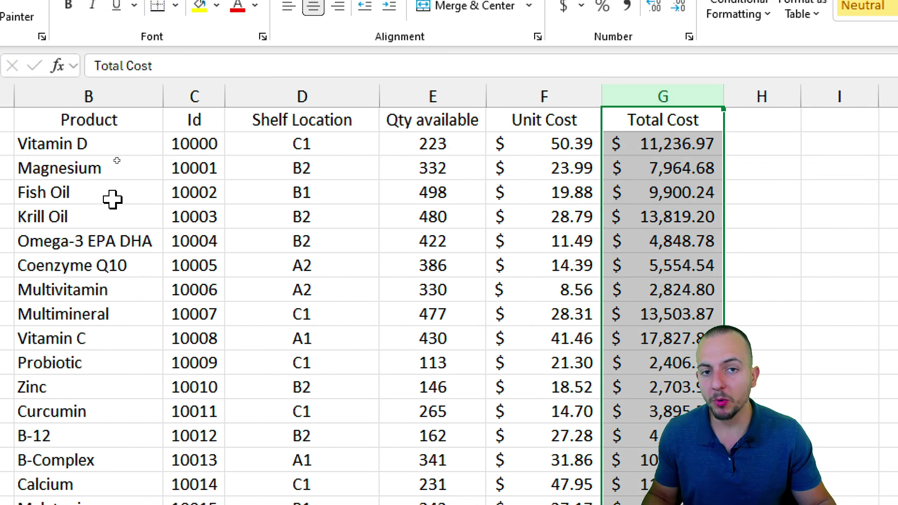
pyautogui.click(74, 122)
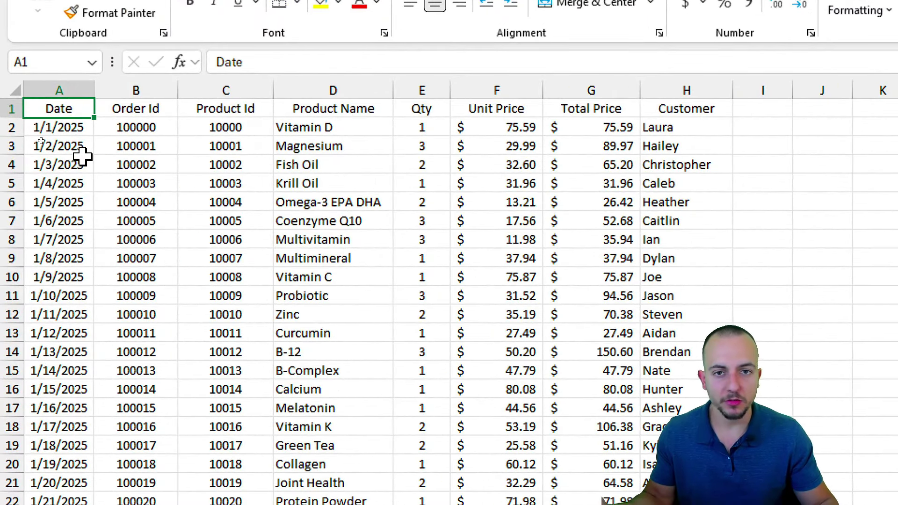
pyautogui.scroll(-8, 101, 164)
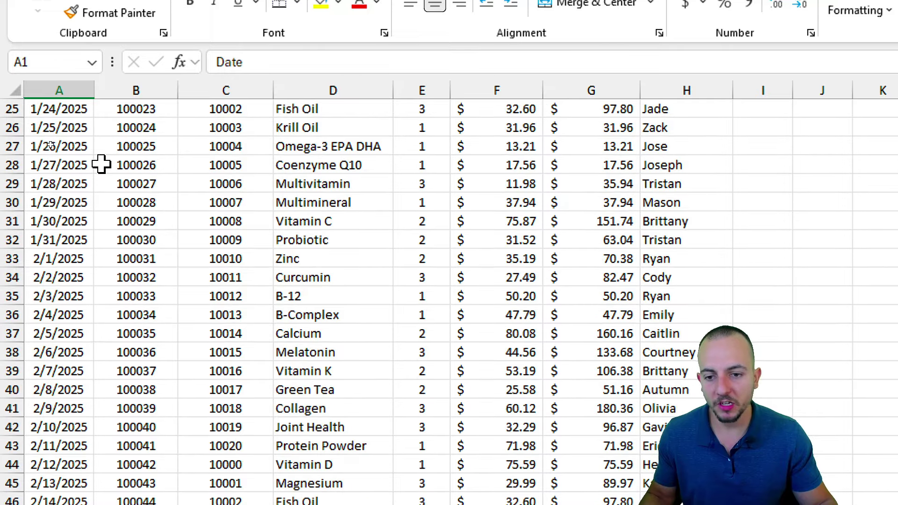
pyautogui.scroll(-11, 101, 164)
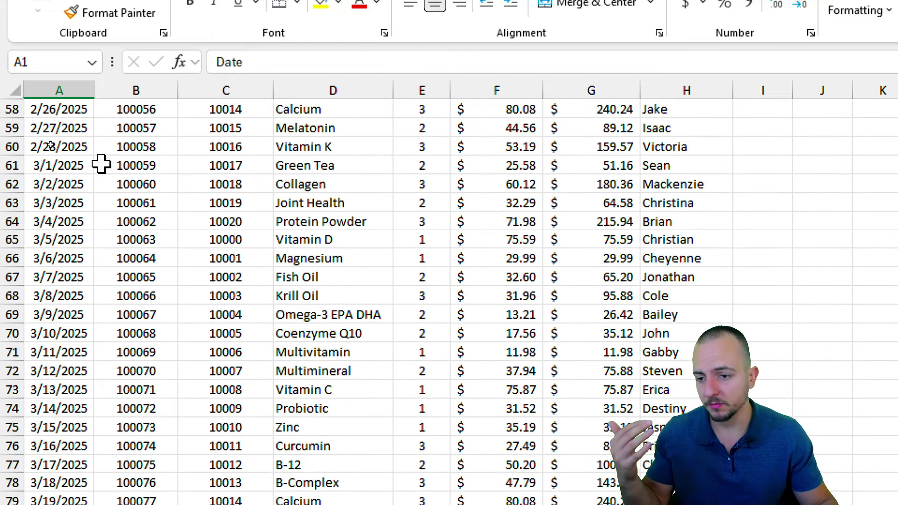
pyautogui.scroll(-2, 101, 163)
pyautogui.scroll(16, 101, 164)
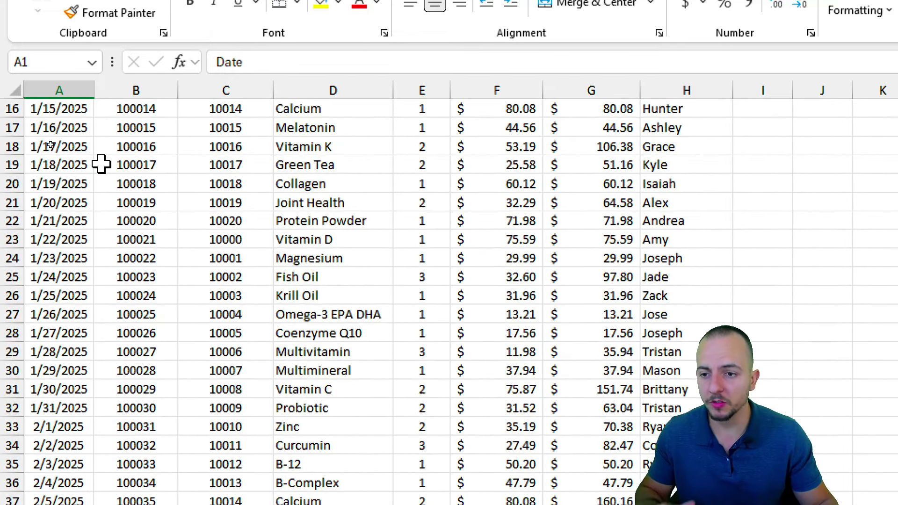
pyautogui.scroll(5, 101, 164)
pyautogui.click(117, 84)
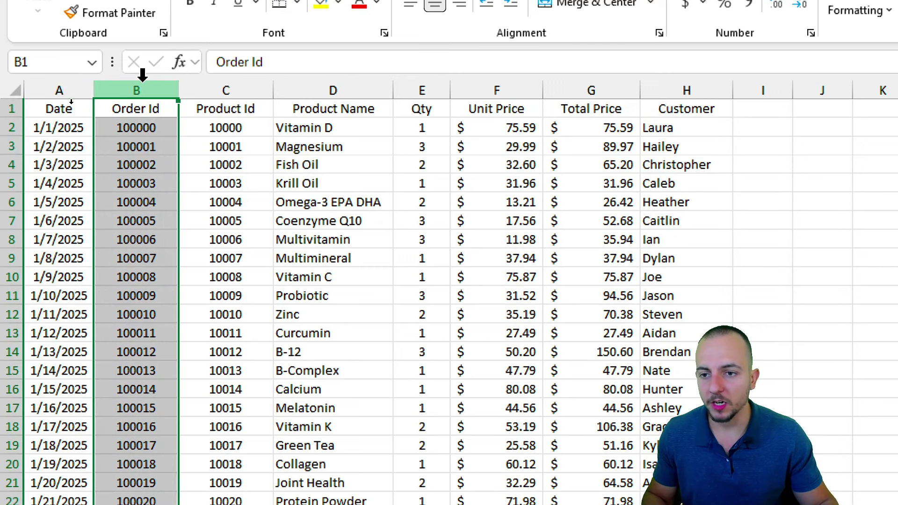
pyautogui.click(220, 85)
pyautogui.click(307, 87)
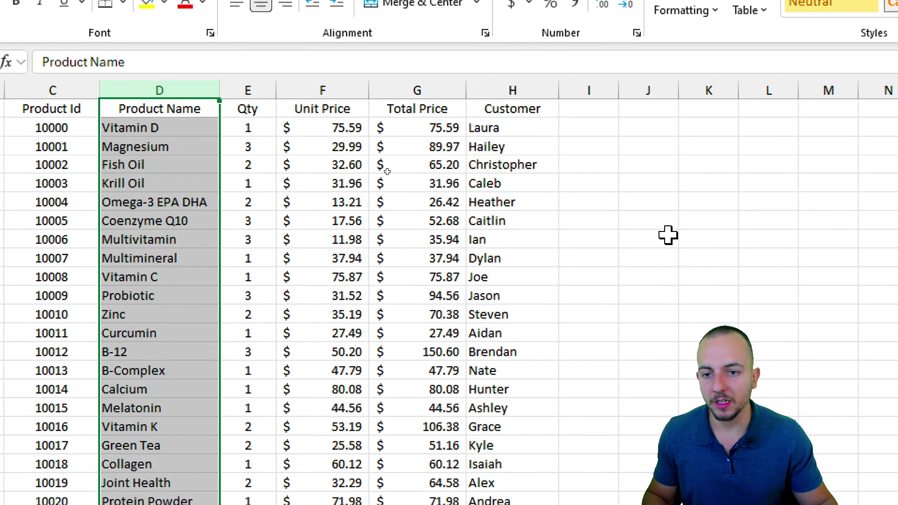
pyautogui.click(422, 87)
pyautogui.click(492, 86)
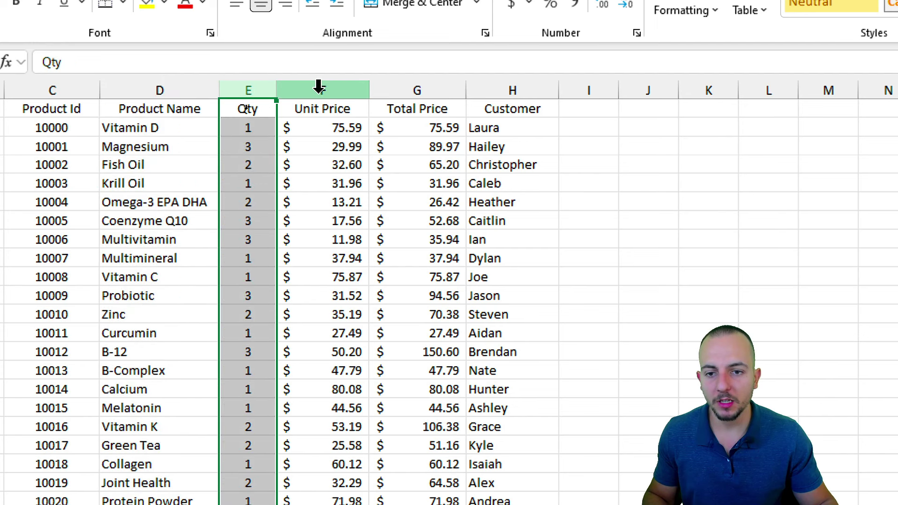
pyautogui.click(319, 86)
pyautogui.click(413, 86)
pyautogui.click(491, 82)
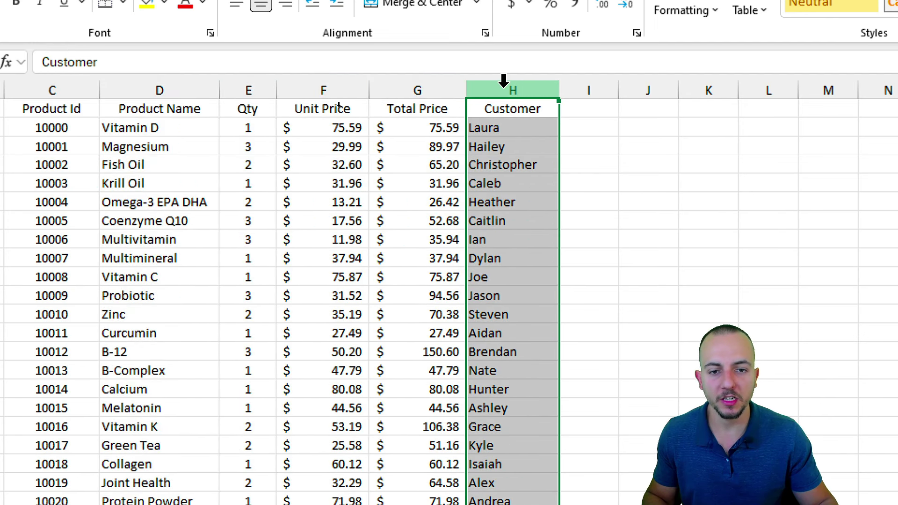
pyautogui.moveTo(433, 87); pyautogui.dragTo(251, 86)
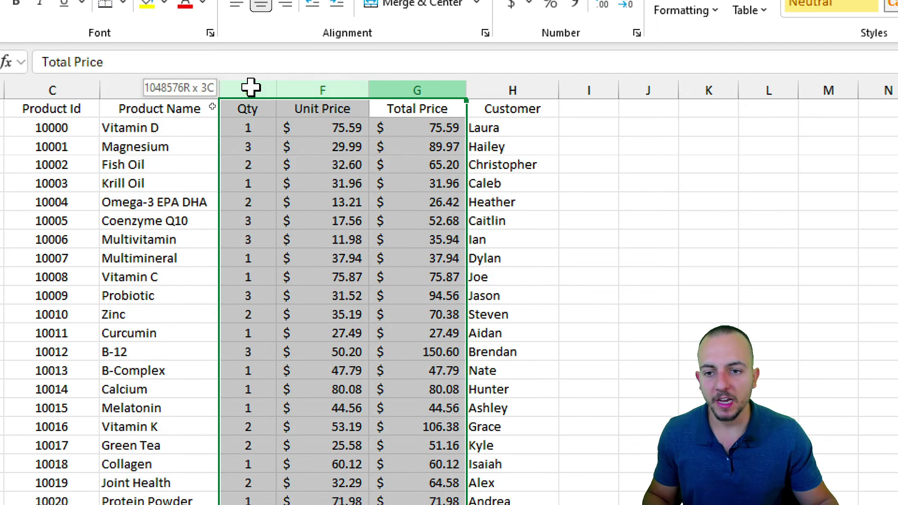
pyautogui.click(399, 84)
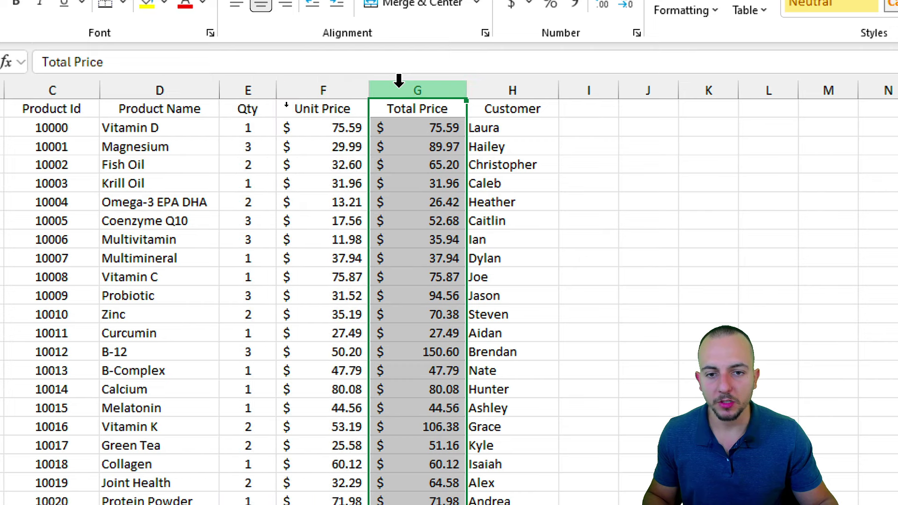
pyautogui.click(334, 80)
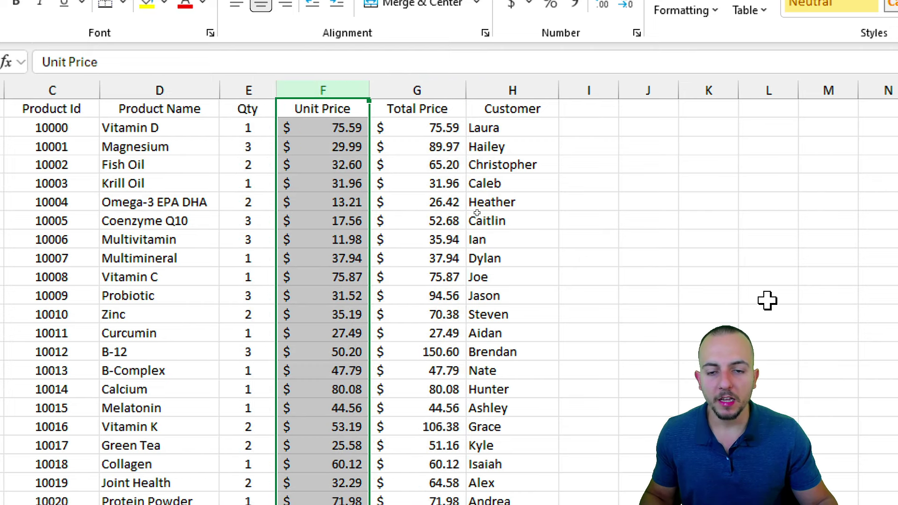
pyautogui.hscroll(3, 617, 234)
pyautogui.click(443, 111)
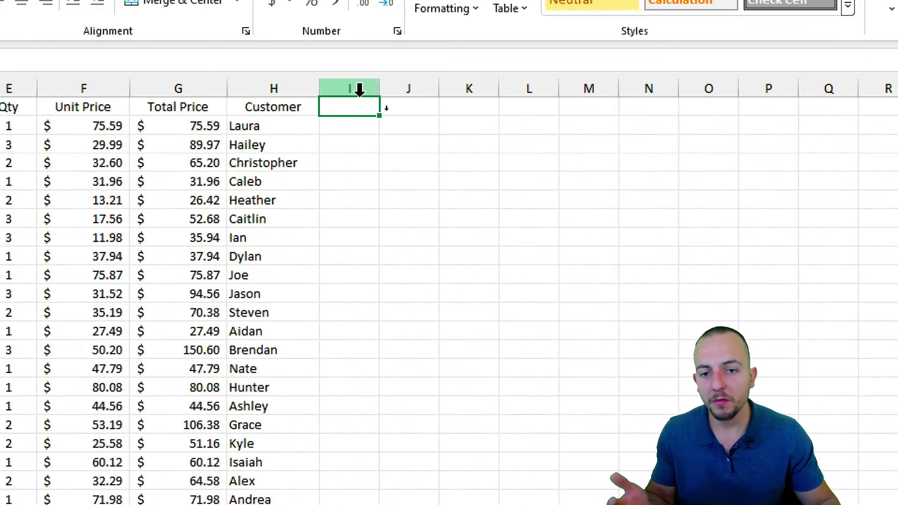
# Enter the headers Margin in I1 and Gross Profit in J1, fixing the 'Margim' typo
pyautogui.click(382, 107)
pyautogui.click(349, 103)
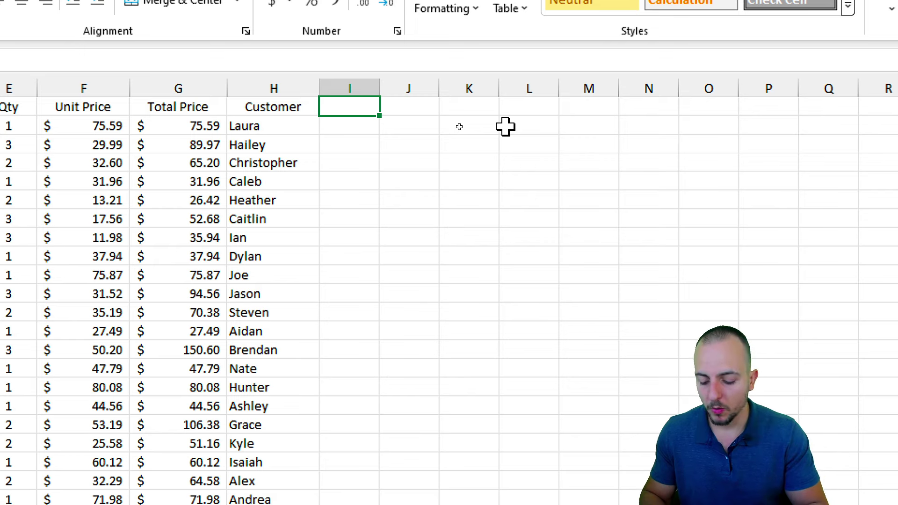
pyautogui.write('Margim')
pyautogui.press('Tab')
pyautogui.press('Left')
pyautogui.press('F2')
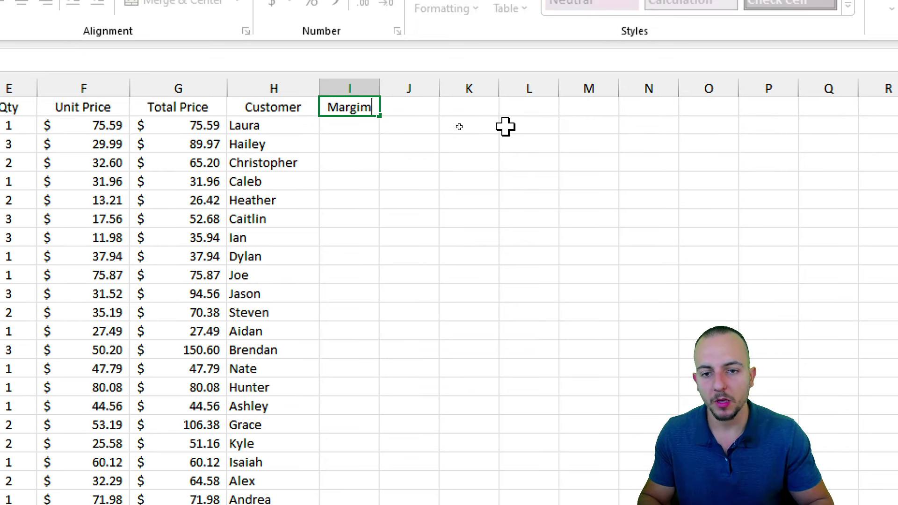
pyautogui.press('BackSpace')
pyautogui.write('n')
pyautogui.press('Tab')
pyautogui.write('Gr')
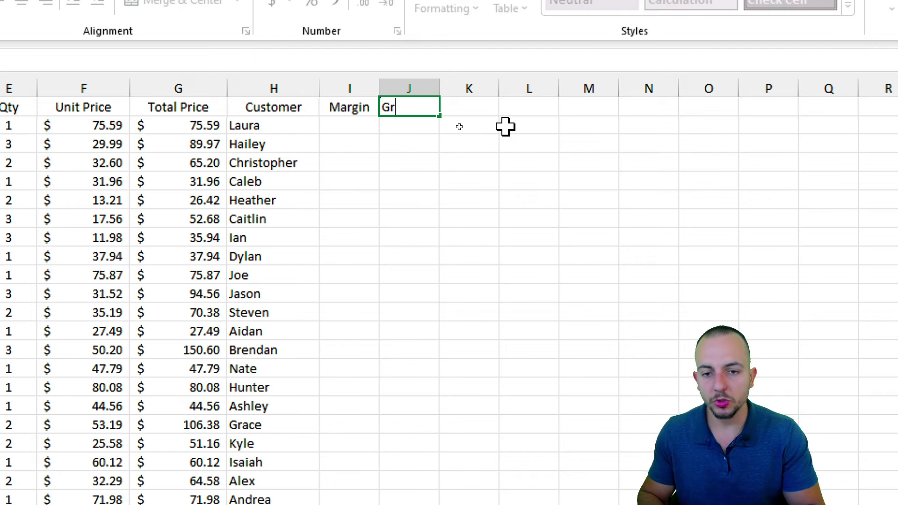
pyautogui.write('oss Profit')
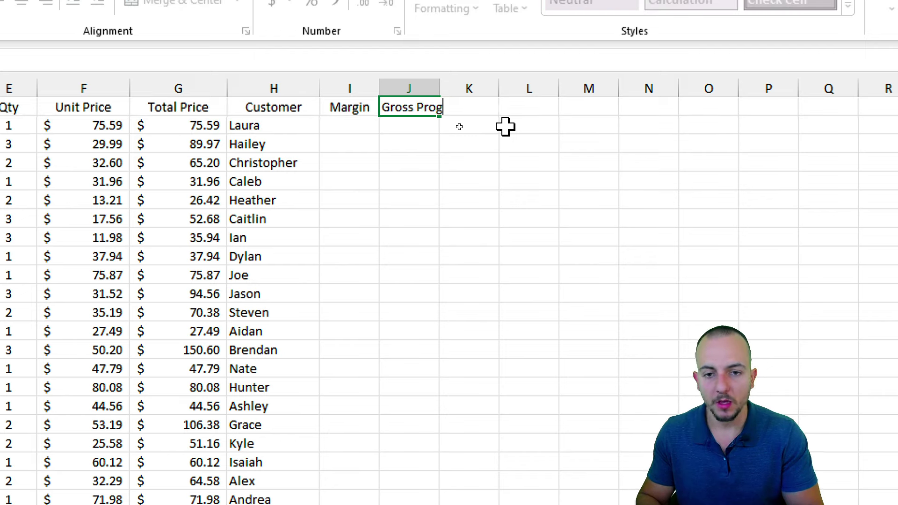
pyautogui.press('Return')
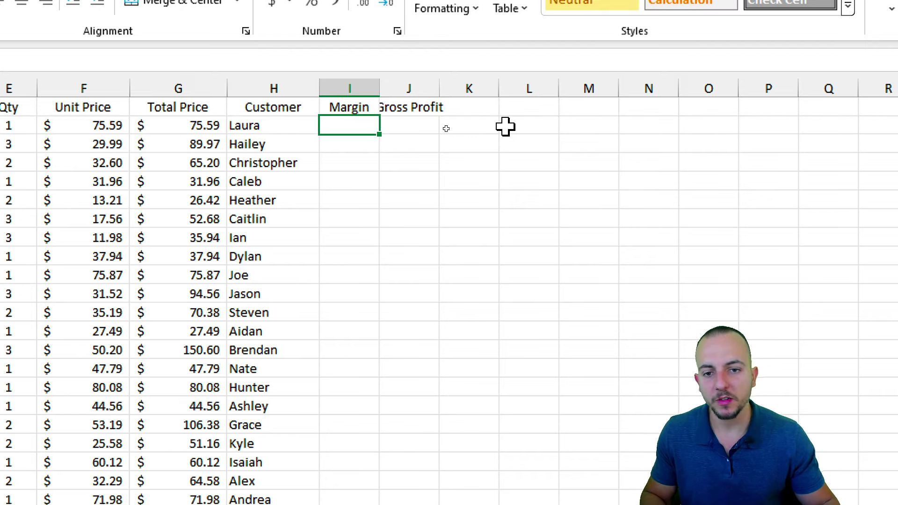
# Widen columns I and J, then check the new columns alongside Total Price
pyautogui.moveTo(402, 88)
pyautogui.mouseDown()
pyautogui.moveTo(367, 82)
pyautogui.moveTo(417, 89)
pyautogui.mouseUp()
pyautogui.click(371, 106)
pyautogui.click(391, 89)
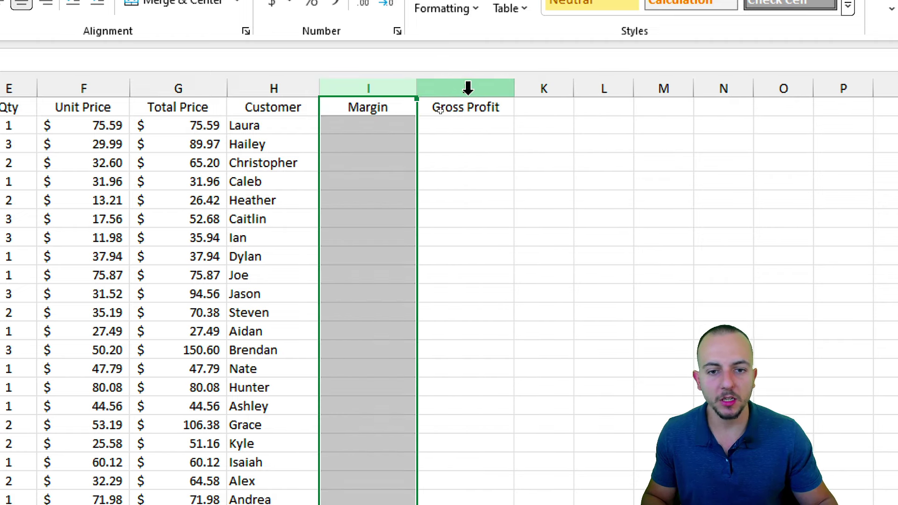
pyautogui.click(467, 87)
pyautogui.click(402, 126)
pyautogui.hscroll(-3, 113, 184)
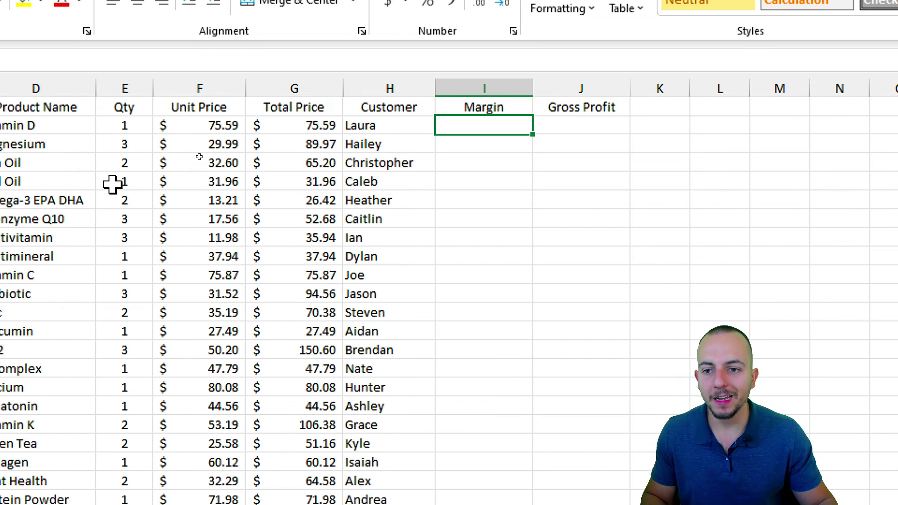
pyautogui.click(331, 84)
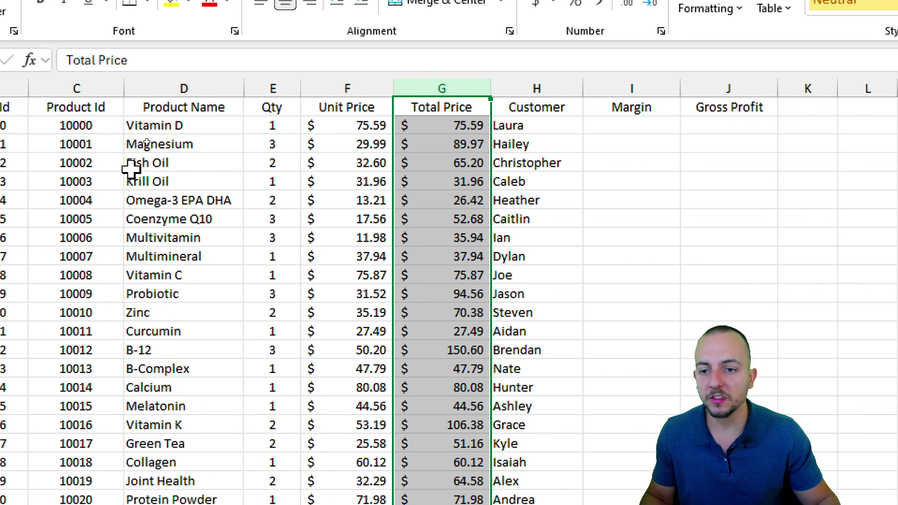
# Check the Product Name column and return to cell A1
pyautogui.click(159, 89)
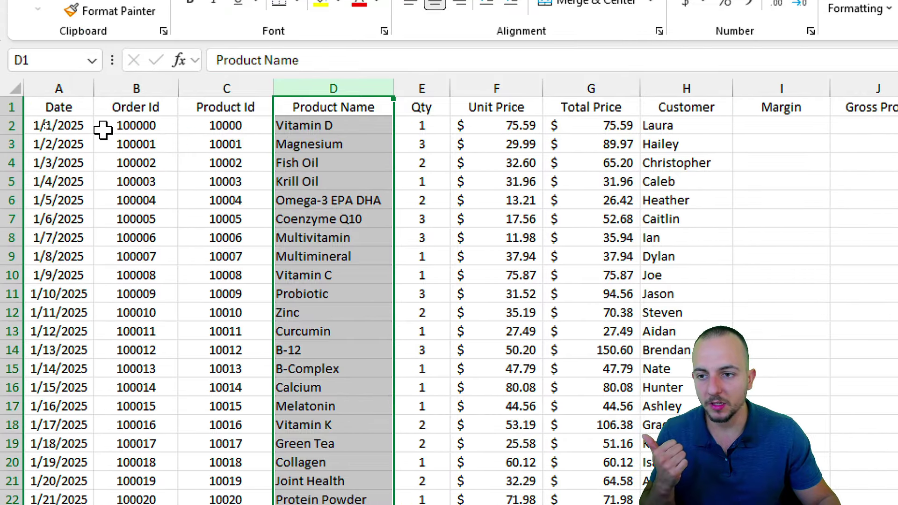
pyautogui.click(70, 110)
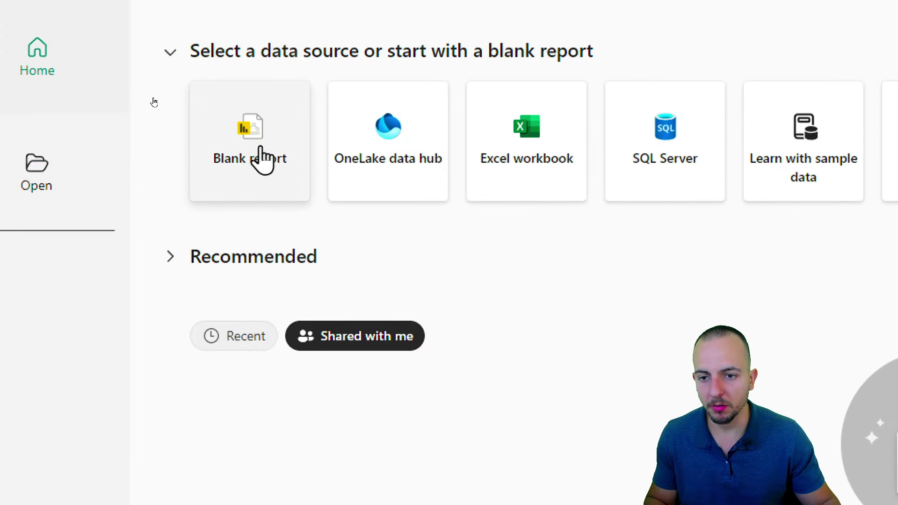
# Choose Blank report on the Power BI Desktop start screen
pyautogui.click(261, 158)
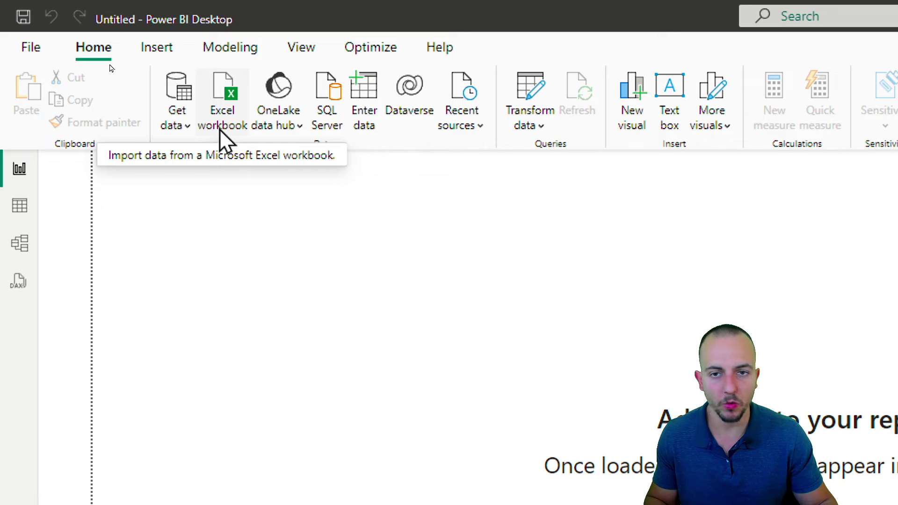
# Pick Excel workbook as the data source and open Inventory List.xlsx
pyautogui.click(186, 126)
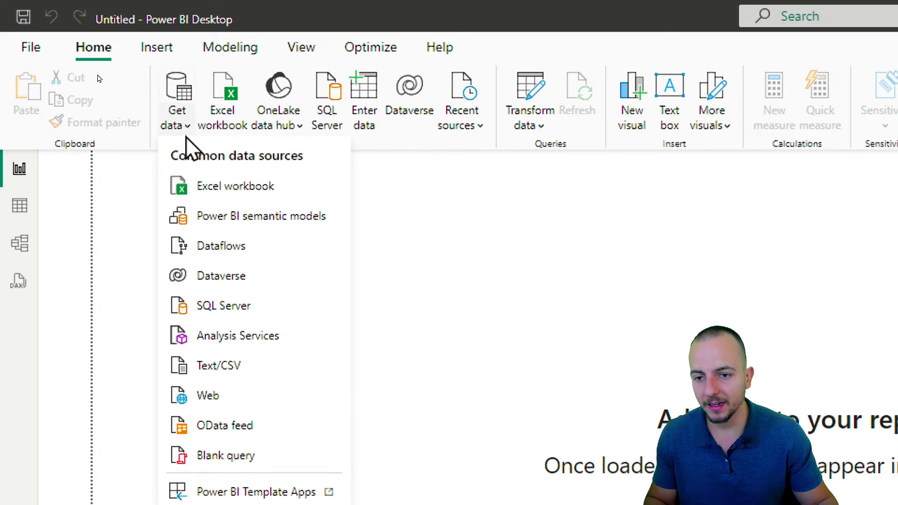
pyautogui.click(269, 187)
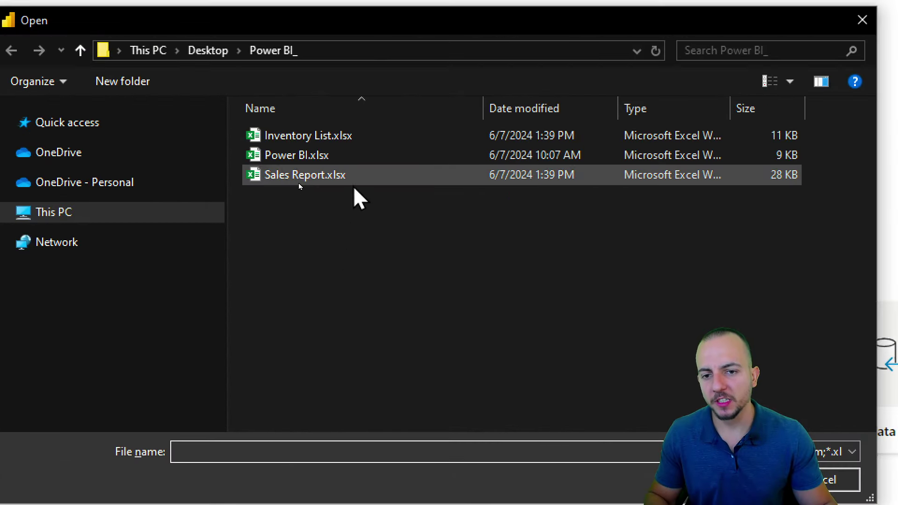
pyautogui.click(356, 135)
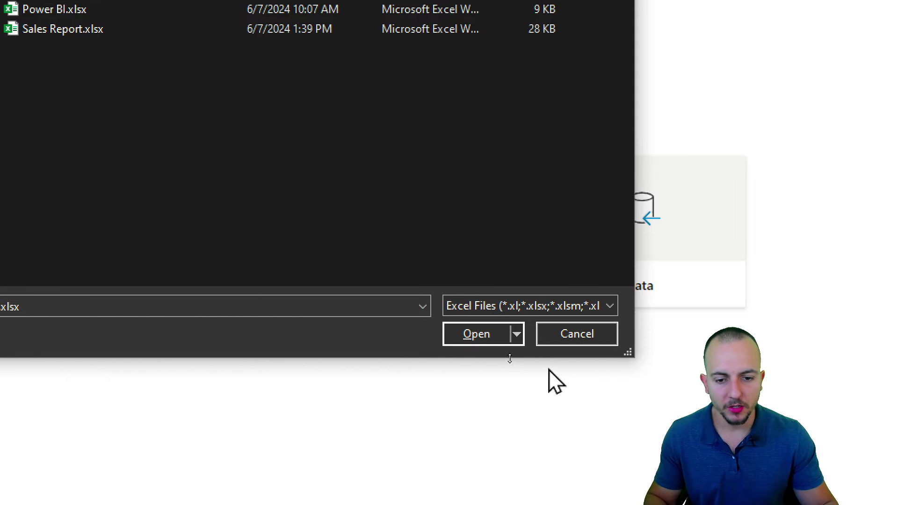
pyautogui.click(482, 341)
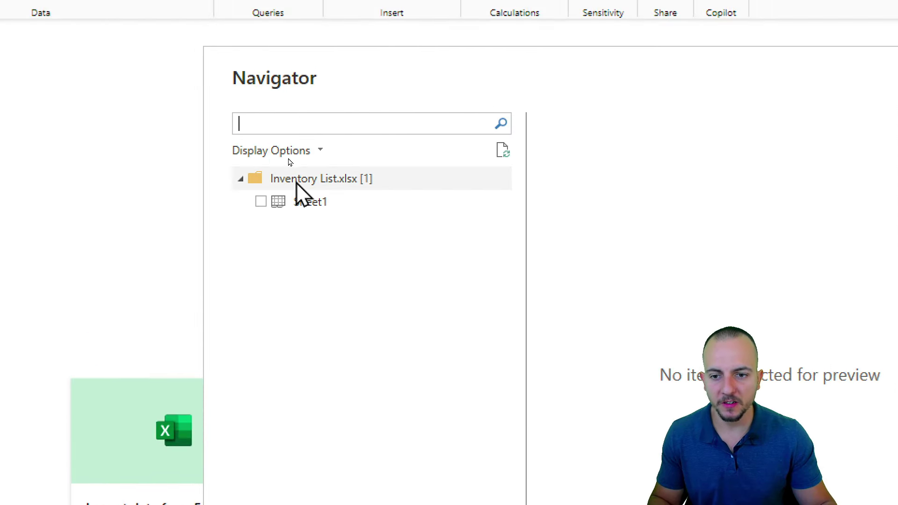
# Preview and tick Sheet1 of Inventory List.xlsx in Navigator, then load it
pyautogui.click(307, 200)
pyautogui.click(261, 201)
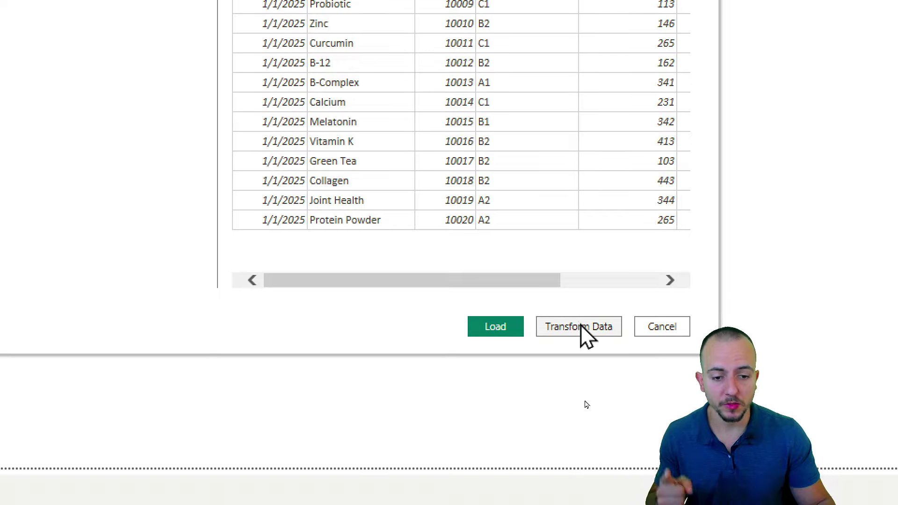
pyautogui.click(486, 330)
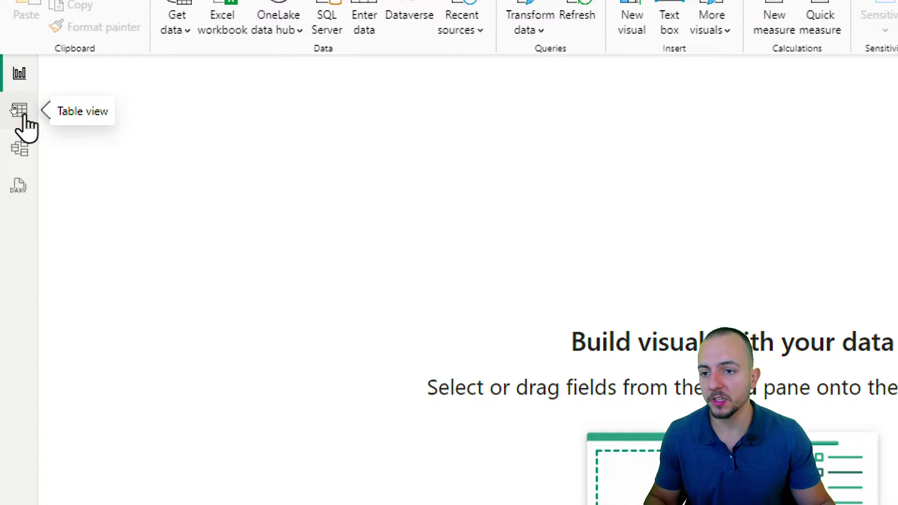
# Sort the Sheet1 table's Qty available column descending in Table view
pyautogui.click(18, 110)
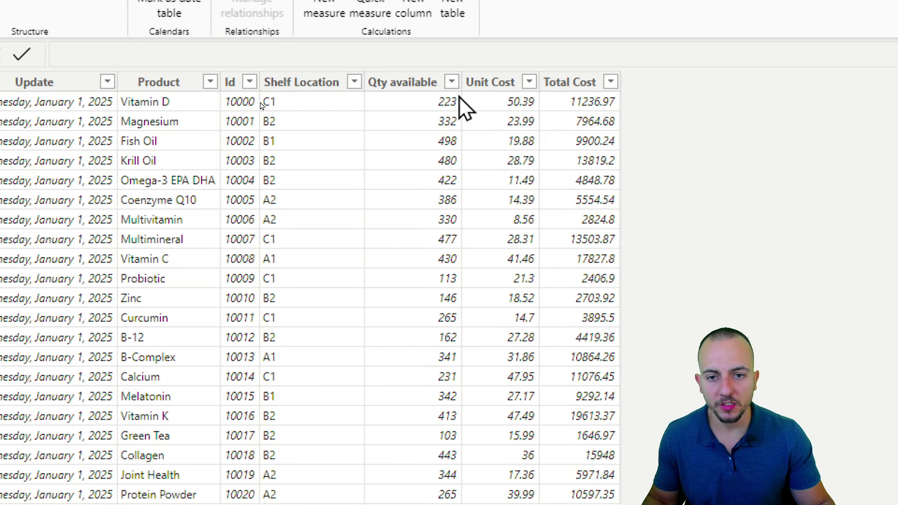
pyautogui.click(421, 97)
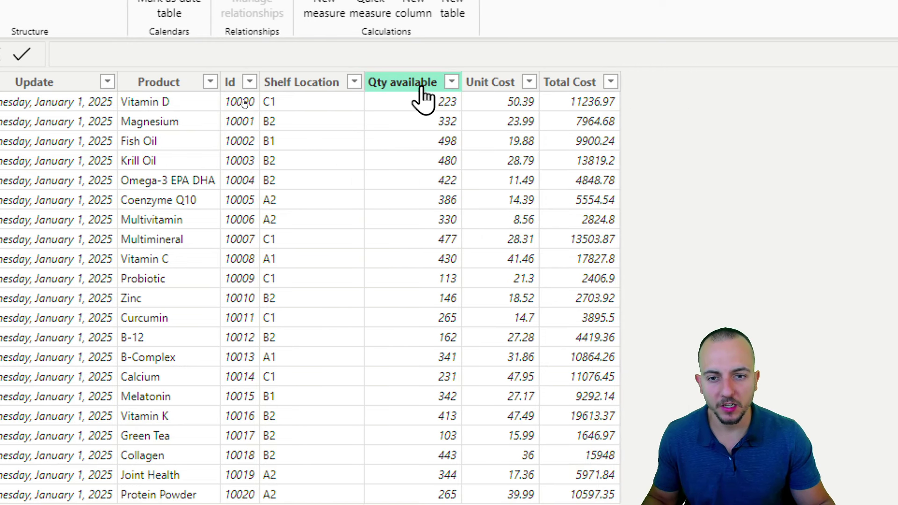
pyautogui.click(453, 86)
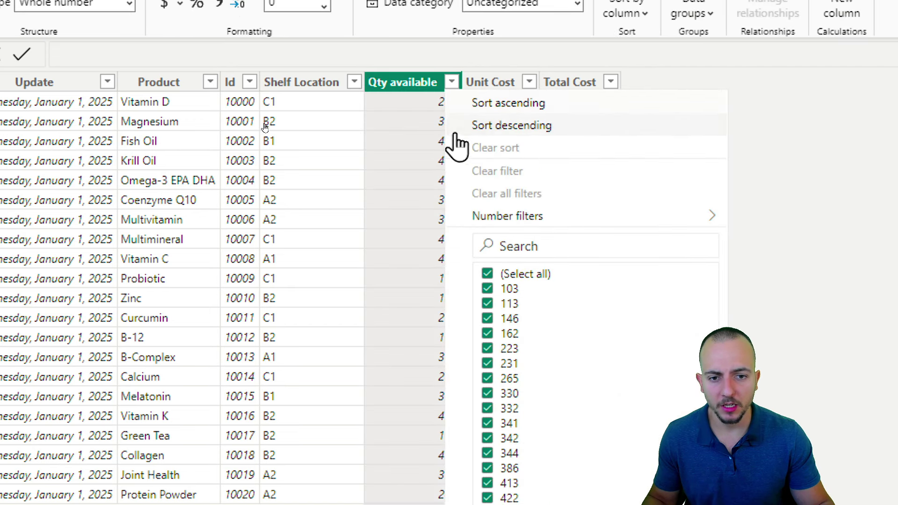
pyautogui.click(514, 127)
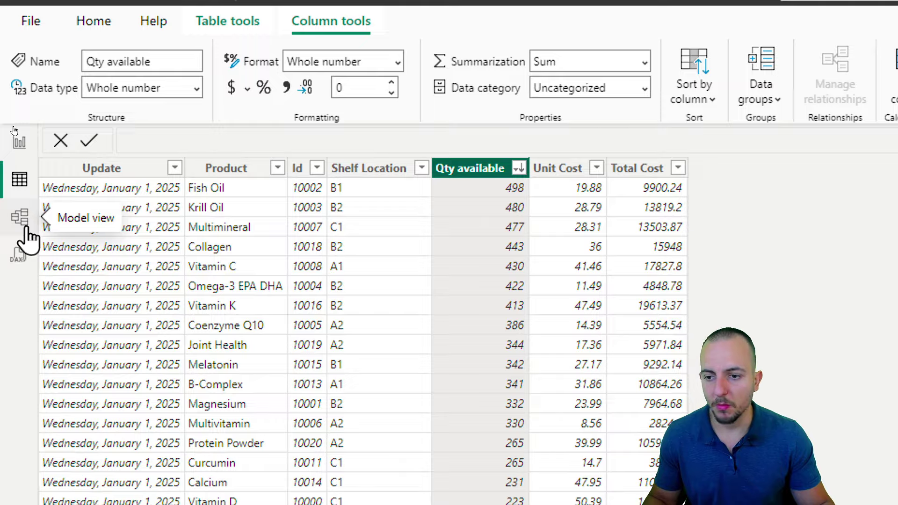
pyautogui.click(26, 229)
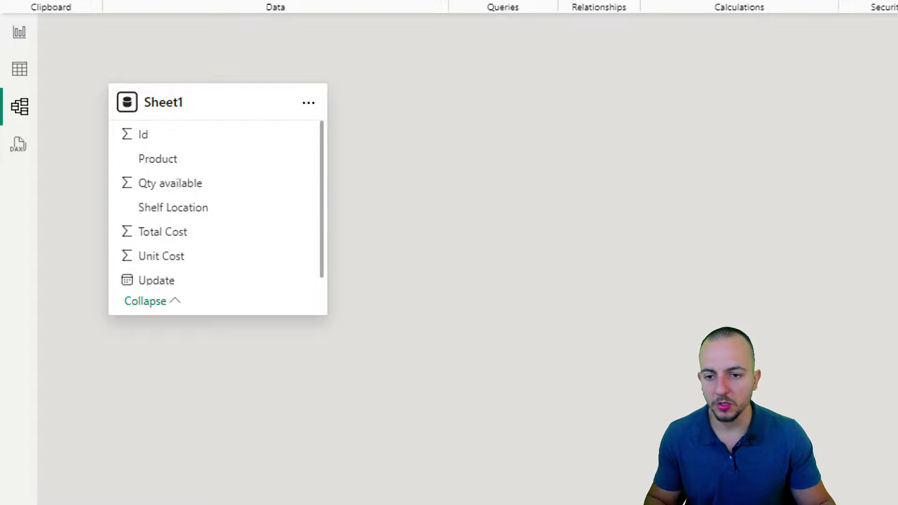
# Inspect the Sheet1 table's fields in Model view, then return to Report view
pyautogui.moveTo(424, 219); pyautogui.dragTo(268, 194)
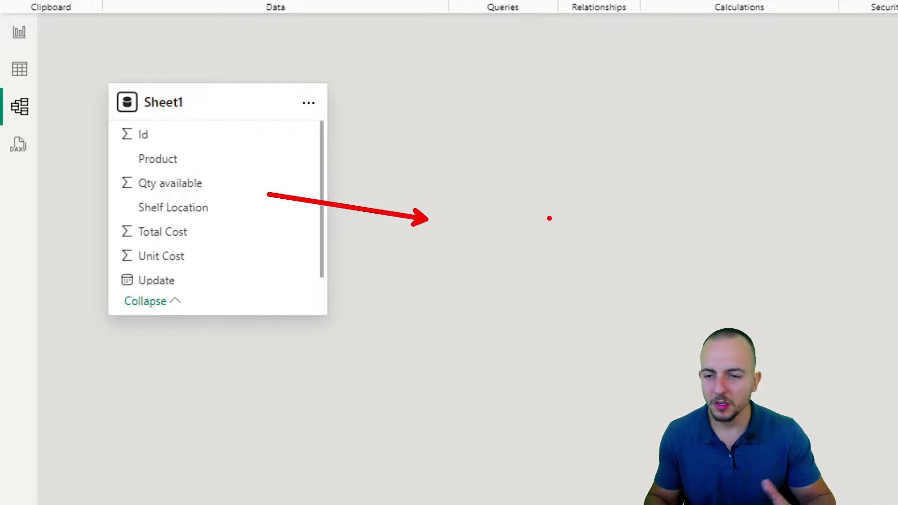
pyautogui.press('Escape')
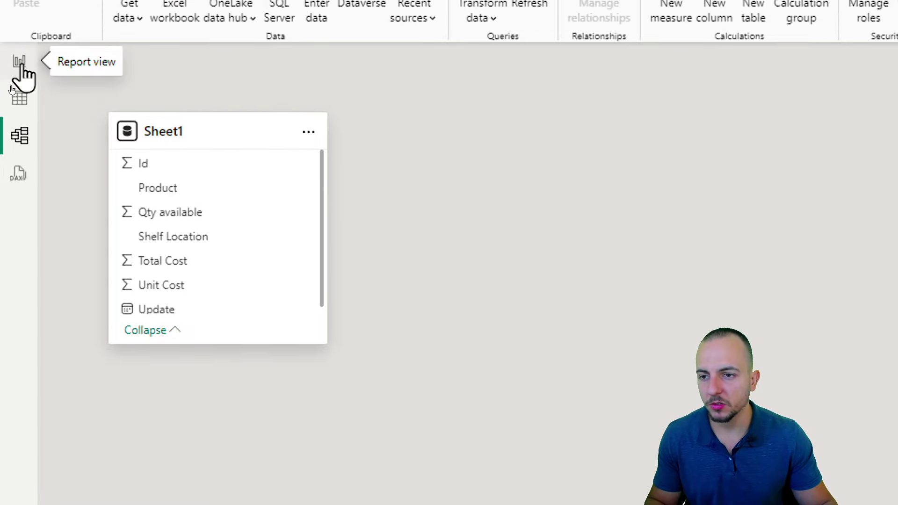
pyautogui.click(20, 62)
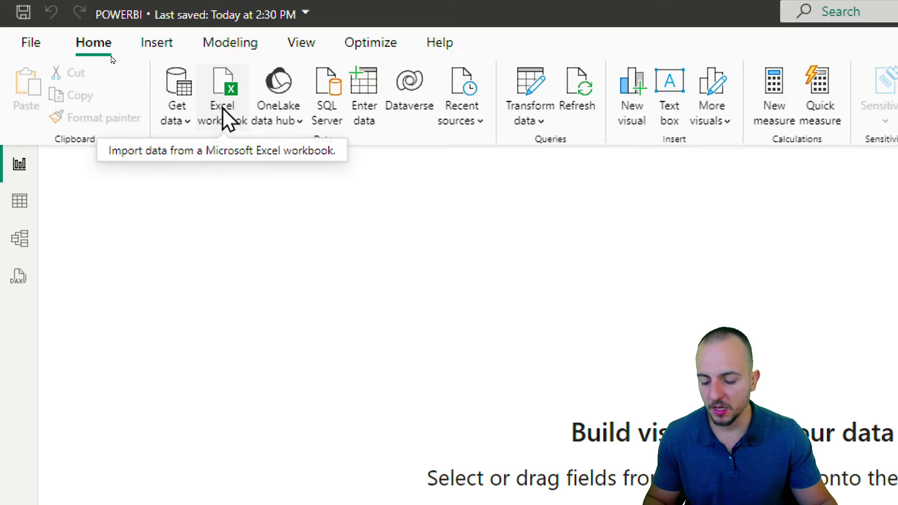
# Select Sheet1 from Sales Report.xlsx and open it in Power Query Editor for transforming
pyautogui.click(228, 119)
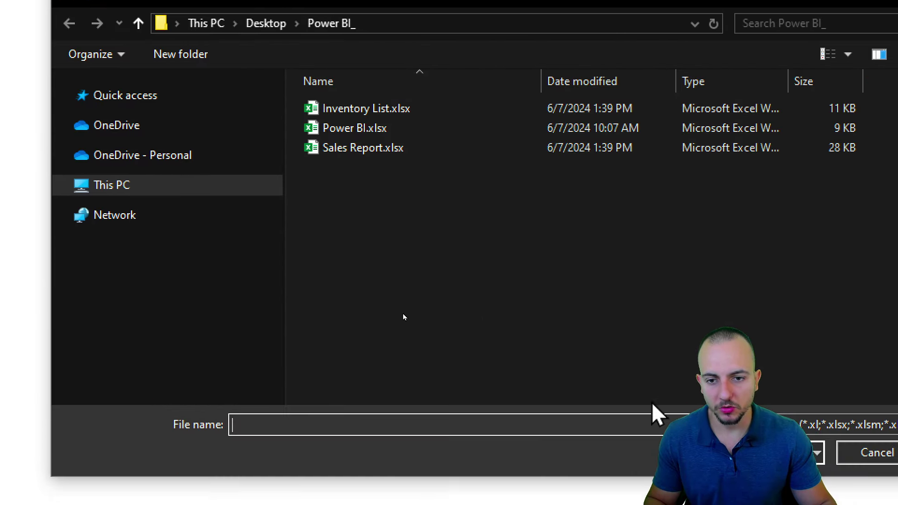
pyautogui.click(386, 149)
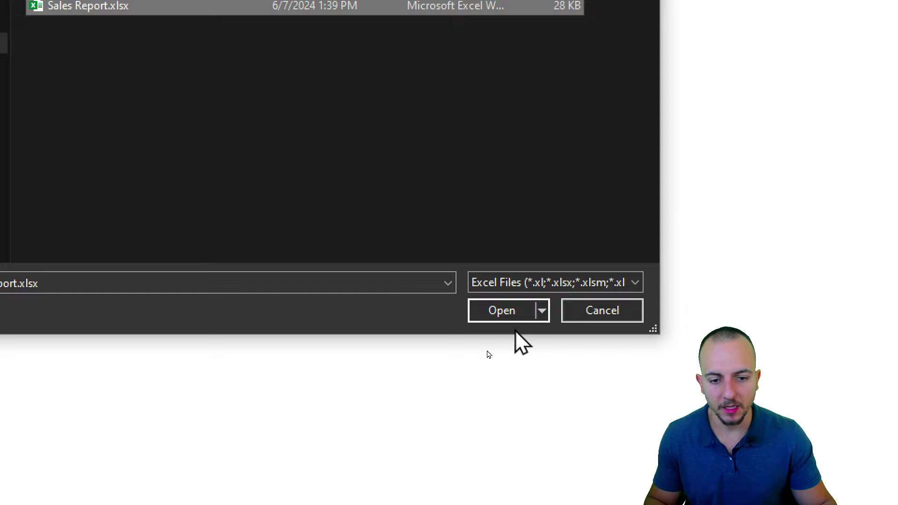
pyautogui.click(515, 318)
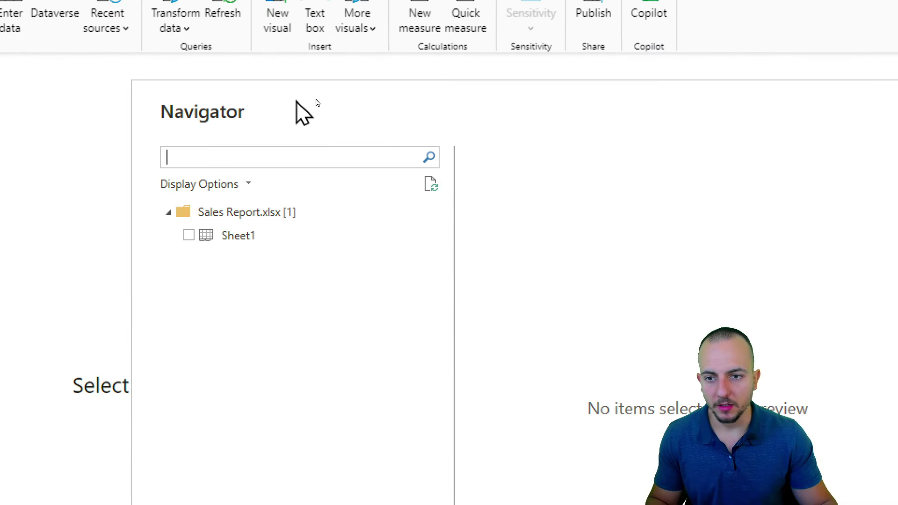
pyautogui.click(189, 235)
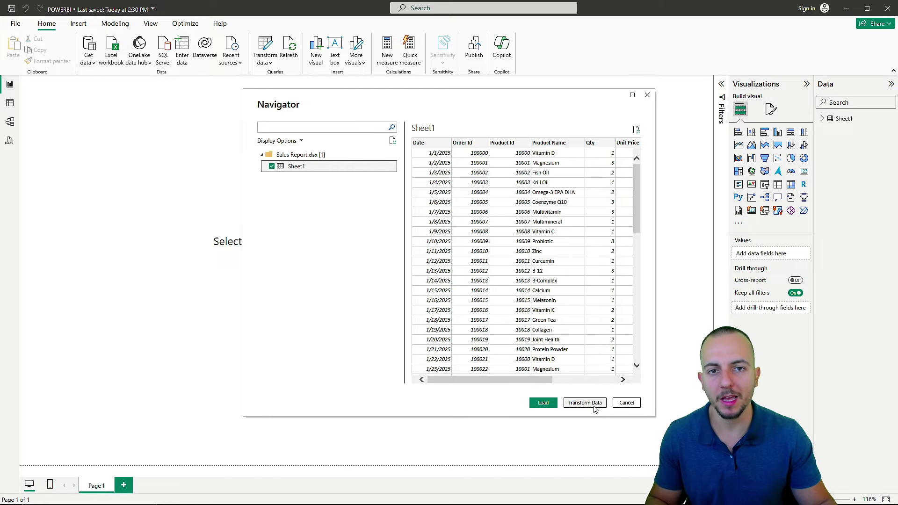
pyautogui.click(584, 402)
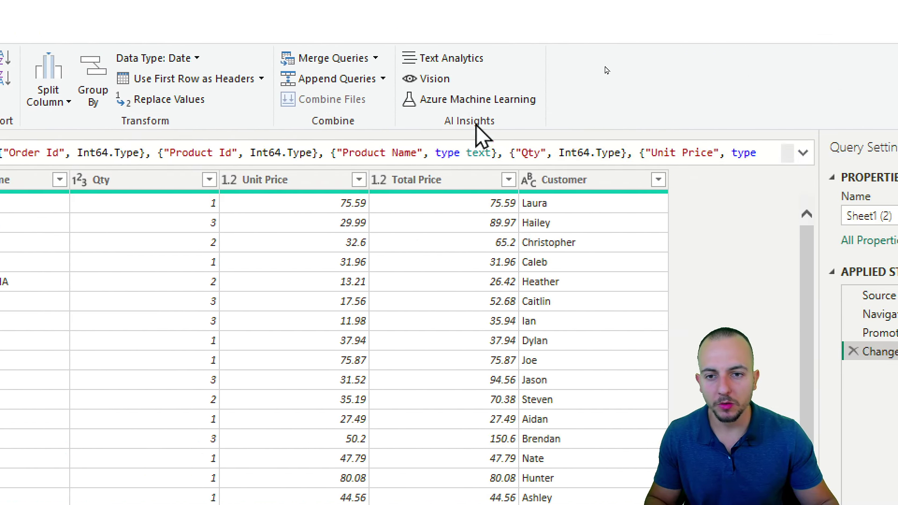
# Left-outer merge Sheet1 (2) with Sheet1, matching Product Id to Id
pyautogui.click(333, 59)
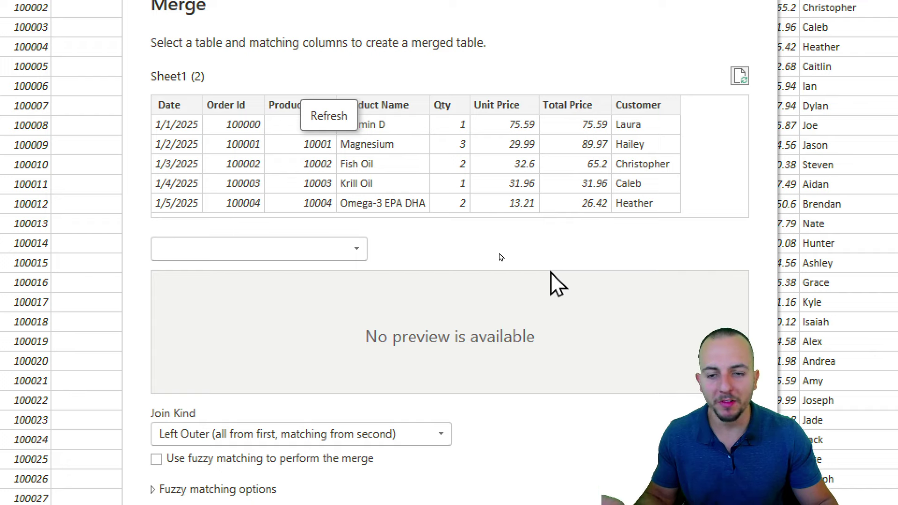
pyautogui.click(239, 118)
pyautogui.click(309, 117)
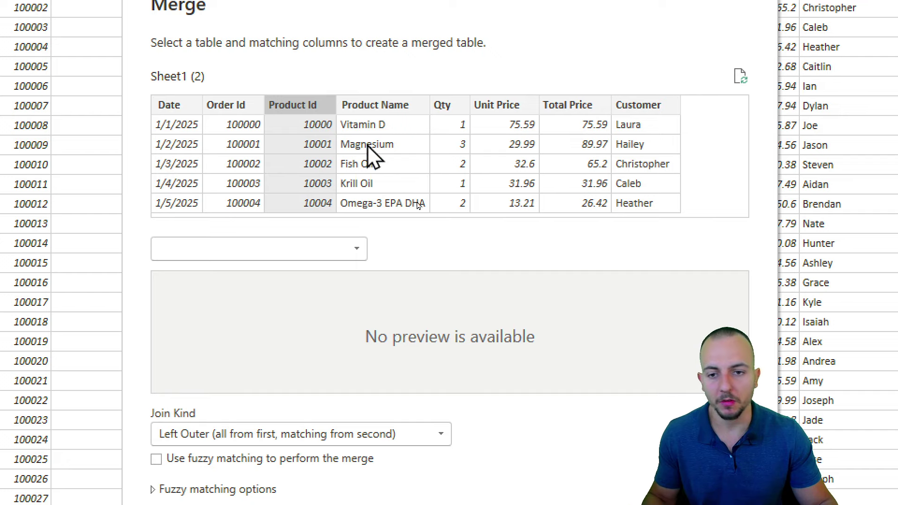
pyautogui.click(392, 109)
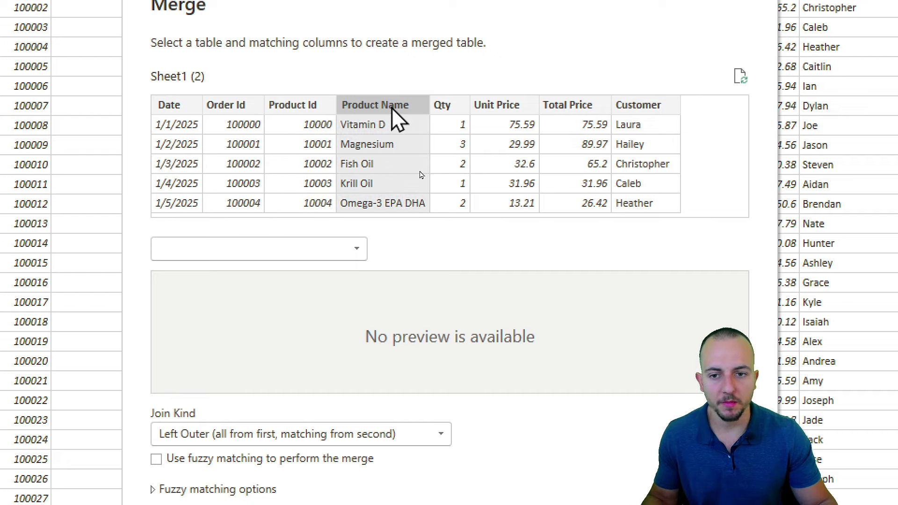
pyautogui.click(323, 108)
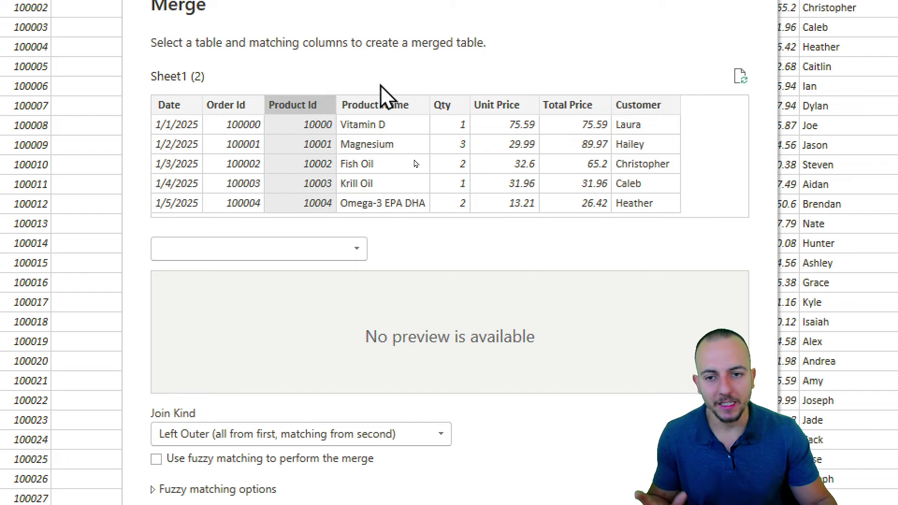
pyautogui.click(354, 249)
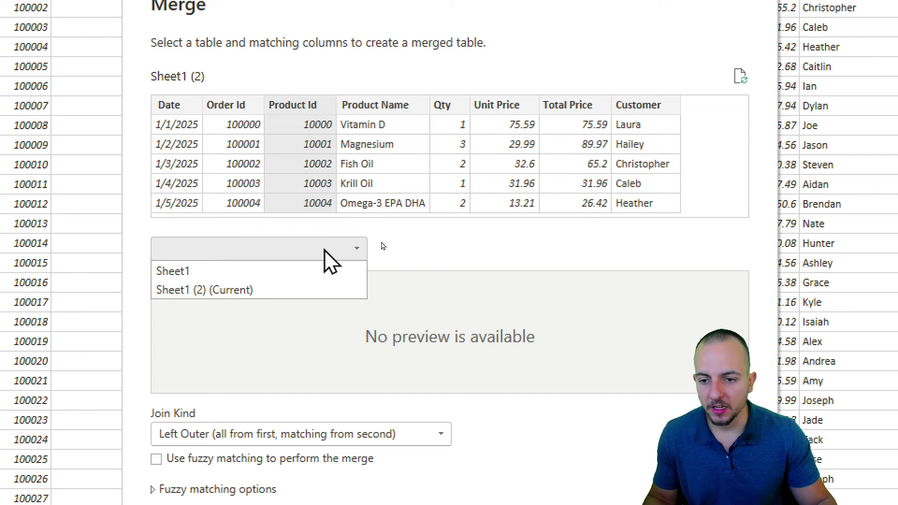
pyautogui.click(307, 273)
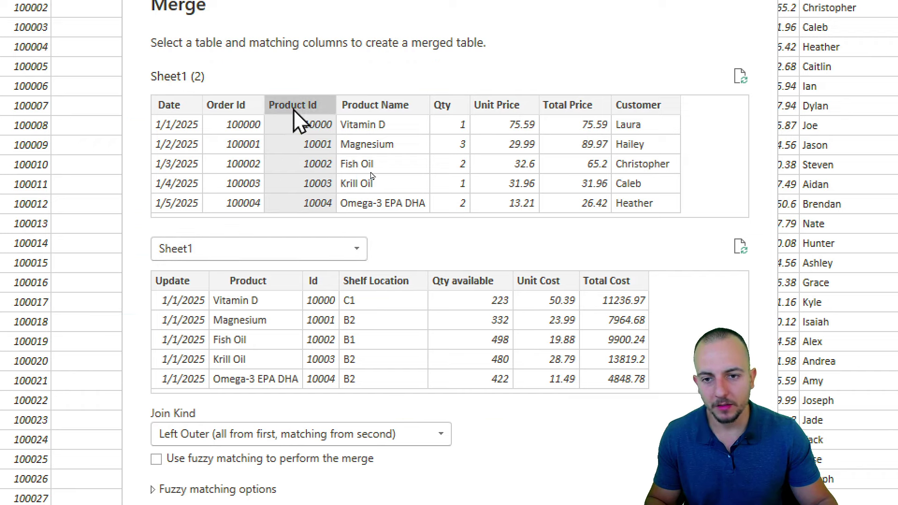
pyautogui.click(321, 283)
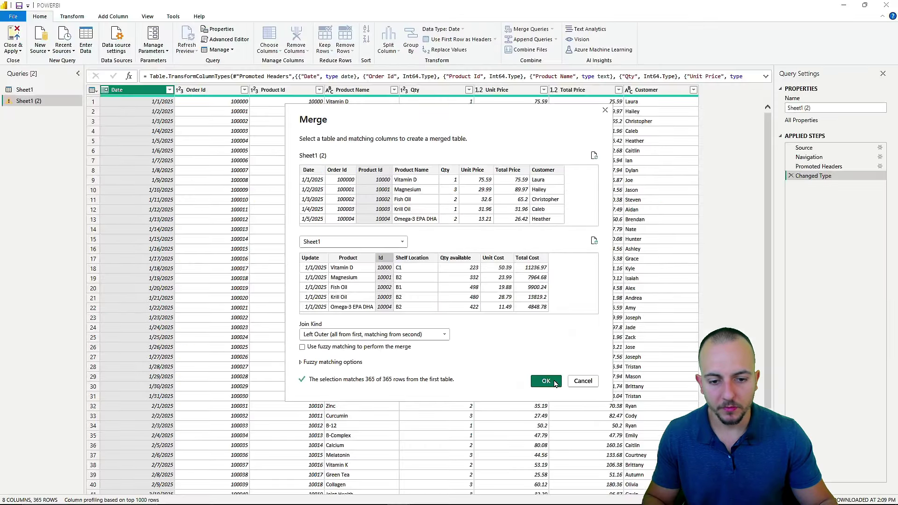
pyautogui.click(546, 381)
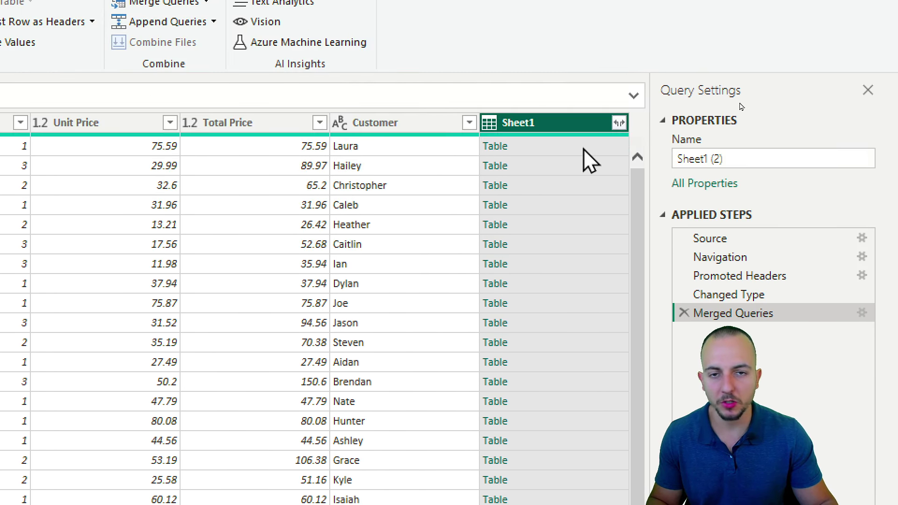
# Expand the merged Sheet1 column, keeping only the Unit Cost field
pyautogui.click(619, 123)
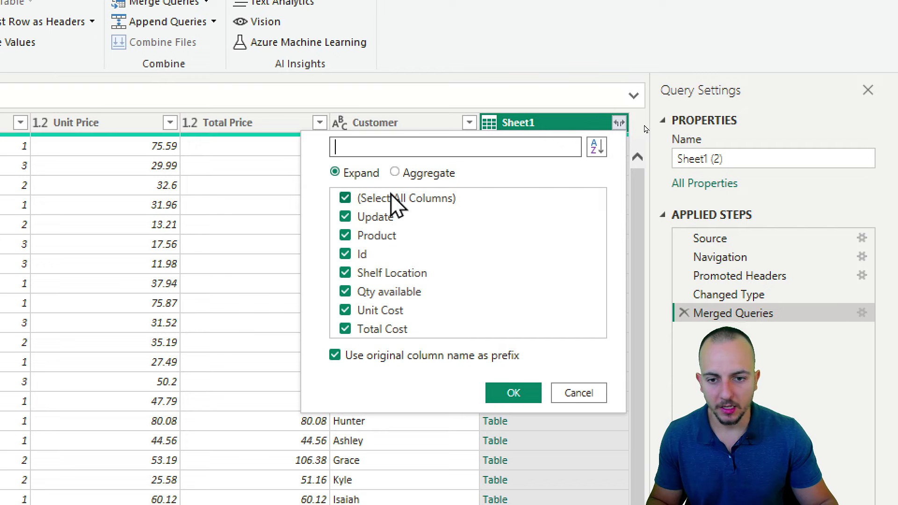
pyautogui.click(408, 198)
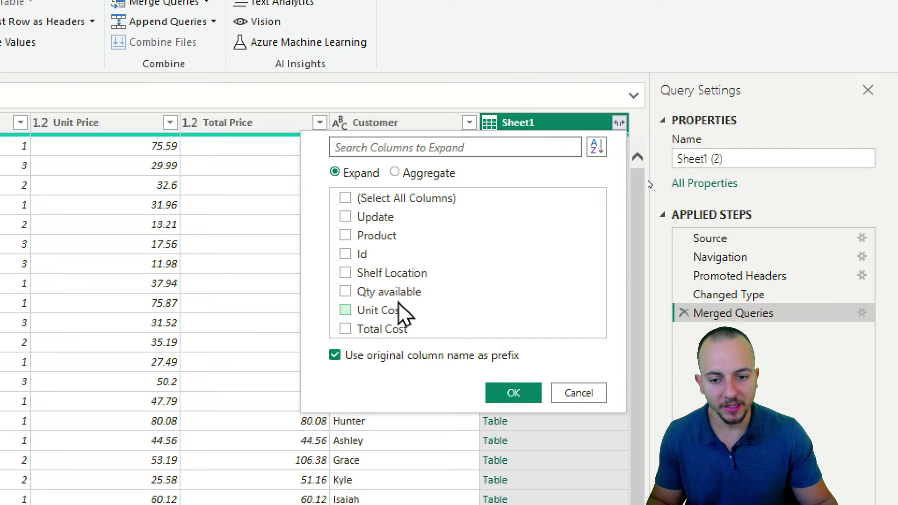
pyautogui.click(373, 312)
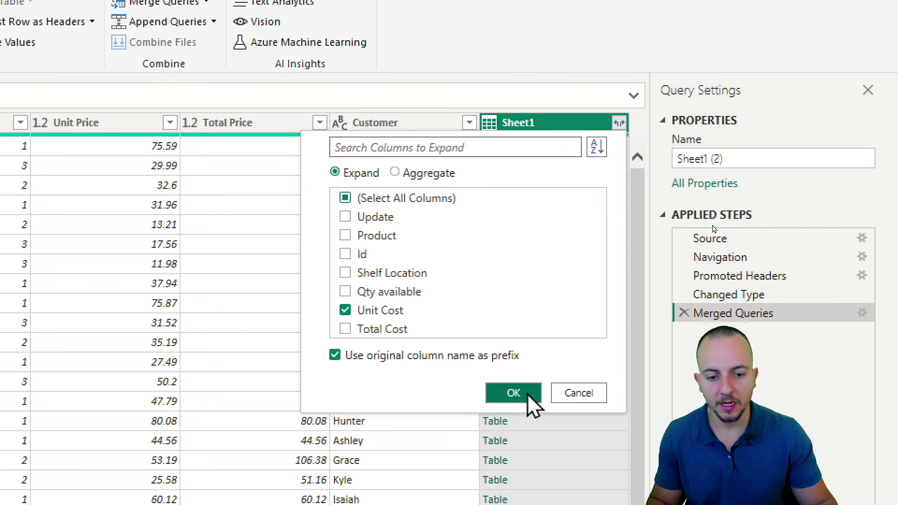
pyautogui.click(527, 395)
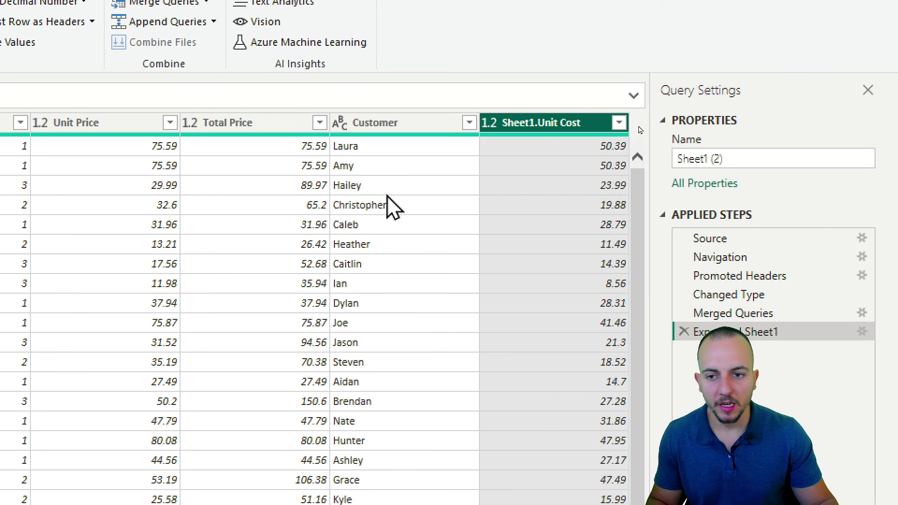
# Compare the Unit Price column with the new Sheet1.Unit Cost column
pyautogui.click(108, 123)
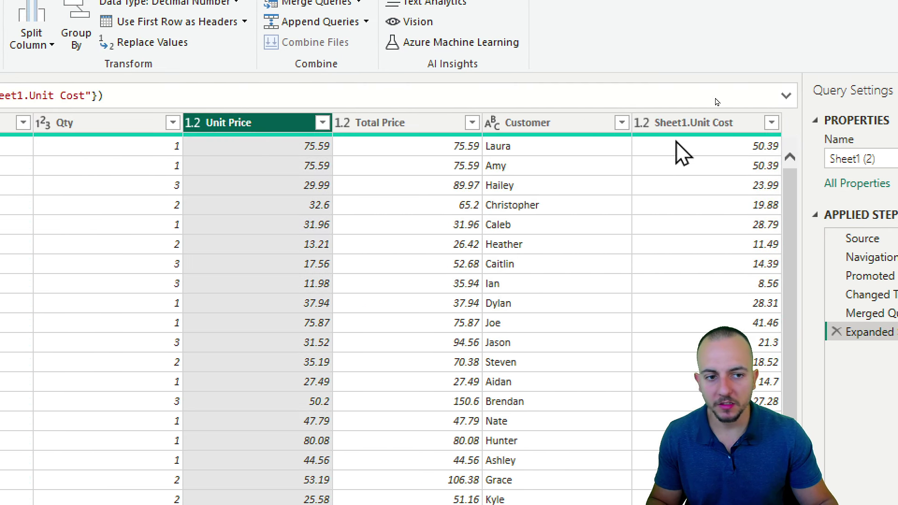
pyautogui.click(692, 123)
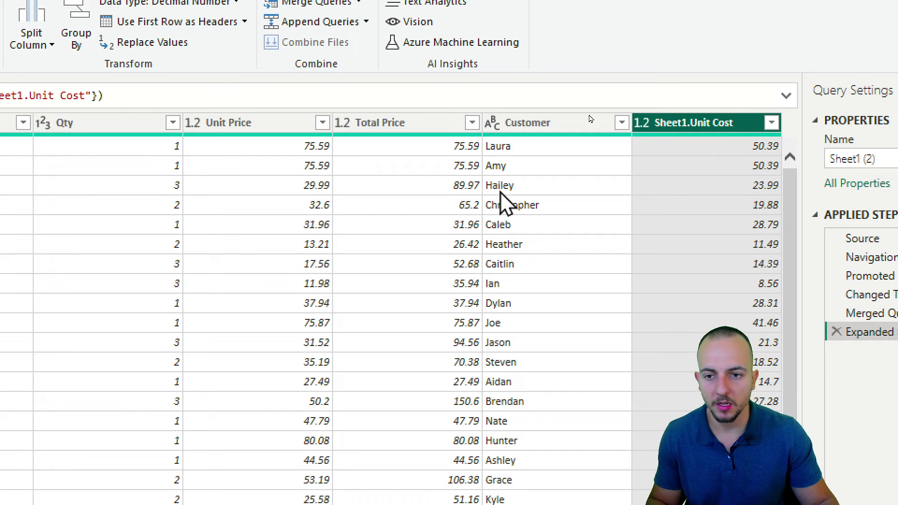
pyautogui.click(292, 126)
pyautogui.click(680, 131)
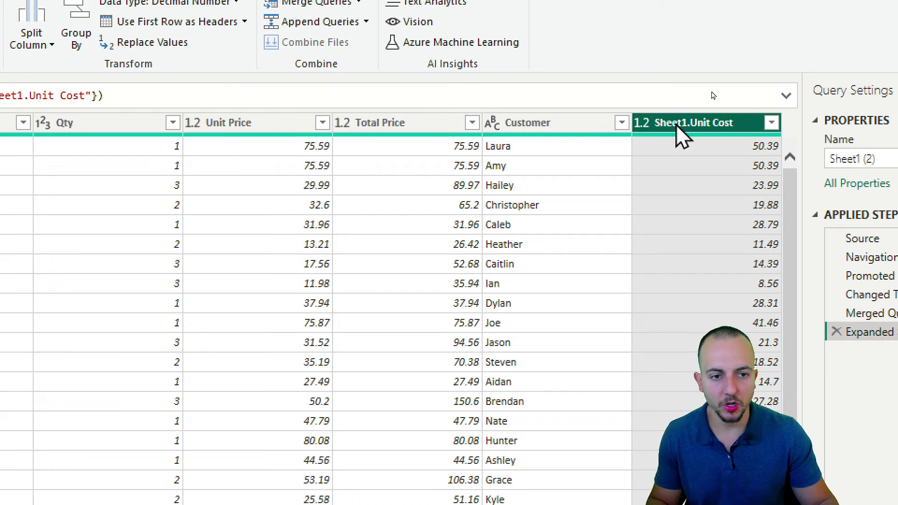
pyautogui.click(688, 146)
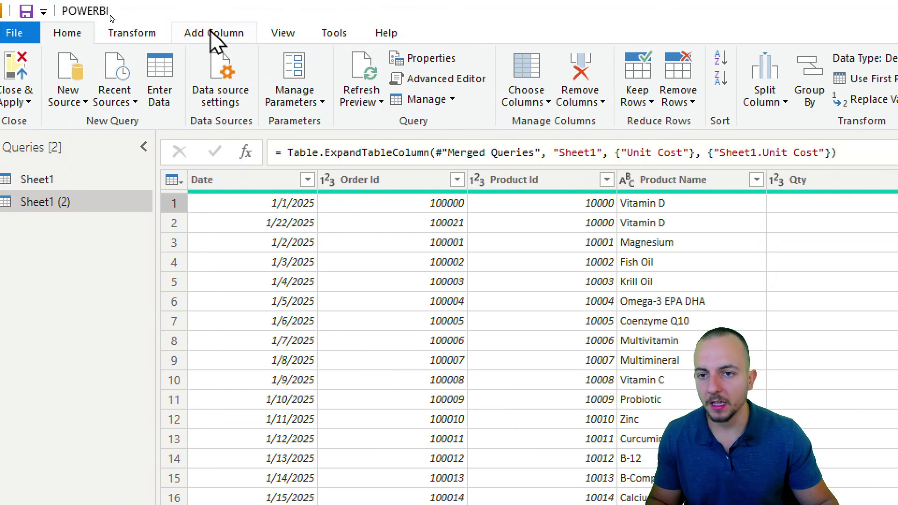
# Start a new custom column named Margin
pyautogui.click(111, 16)
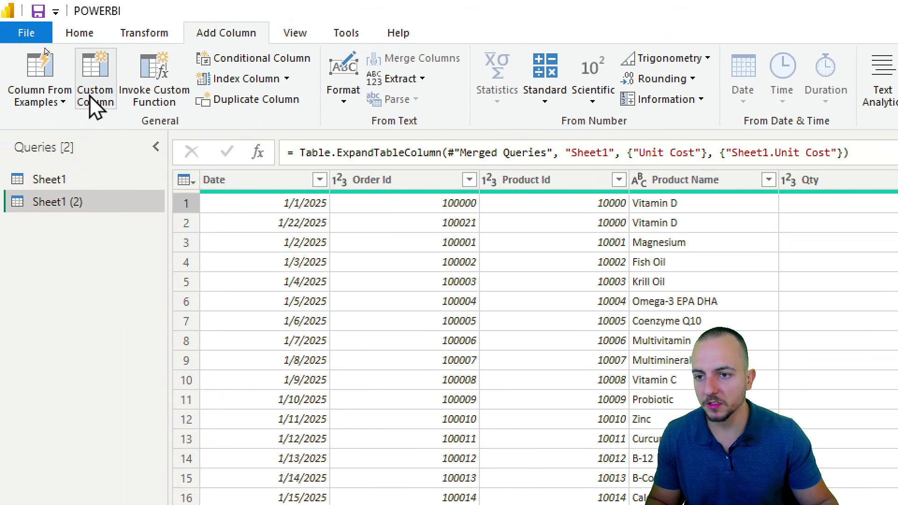
pyautogui.click(96, 89)
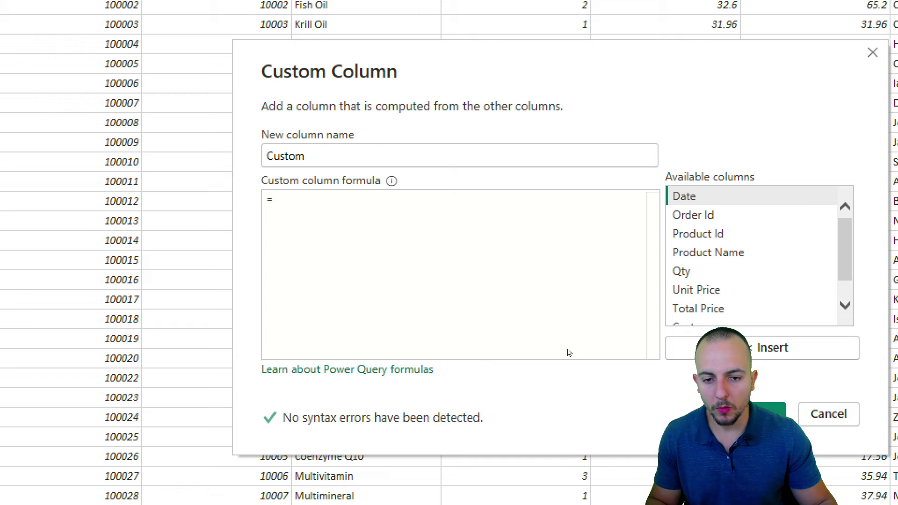
pyautogui.doubleClick(341, 156)
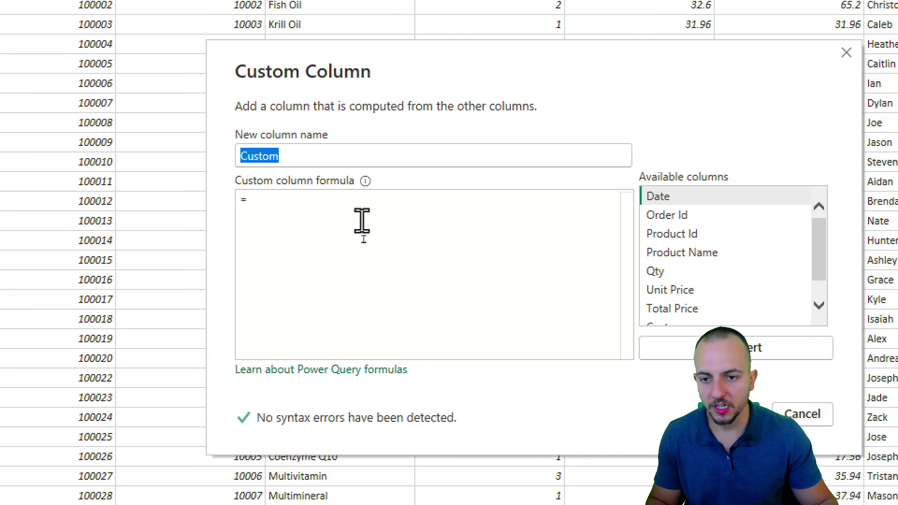
pyautogui.write('Margin')
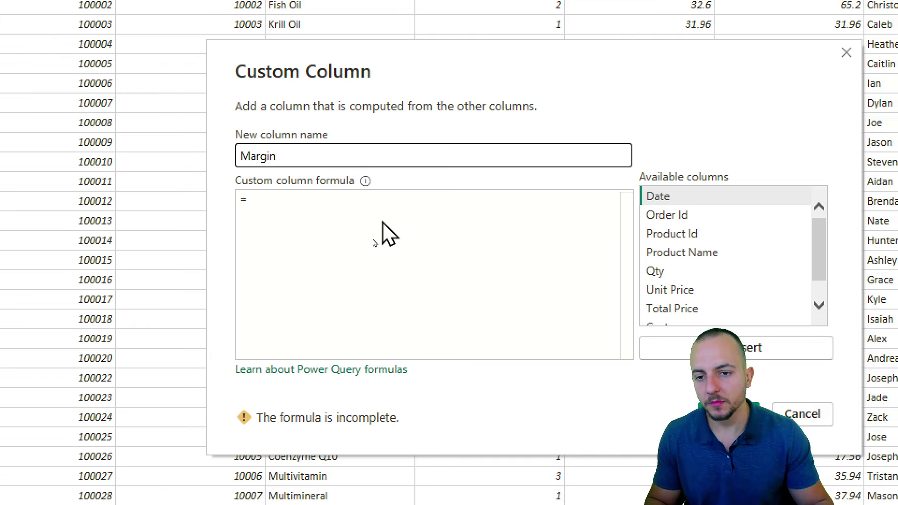
# Enter the formula ([Unit Price]-[Sheet1.Unit Cost])/[Unit Price] for Margin
pyautogui.click(343, 201)
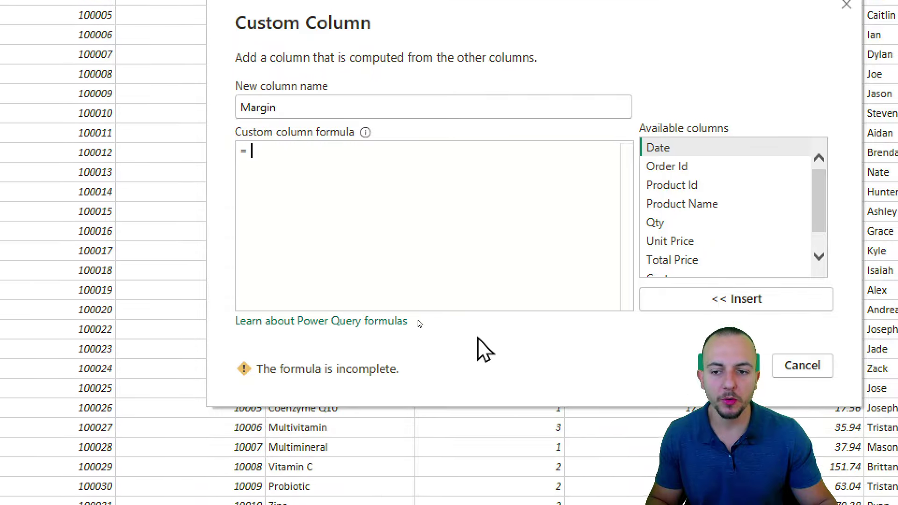
pyautogui.write('(')
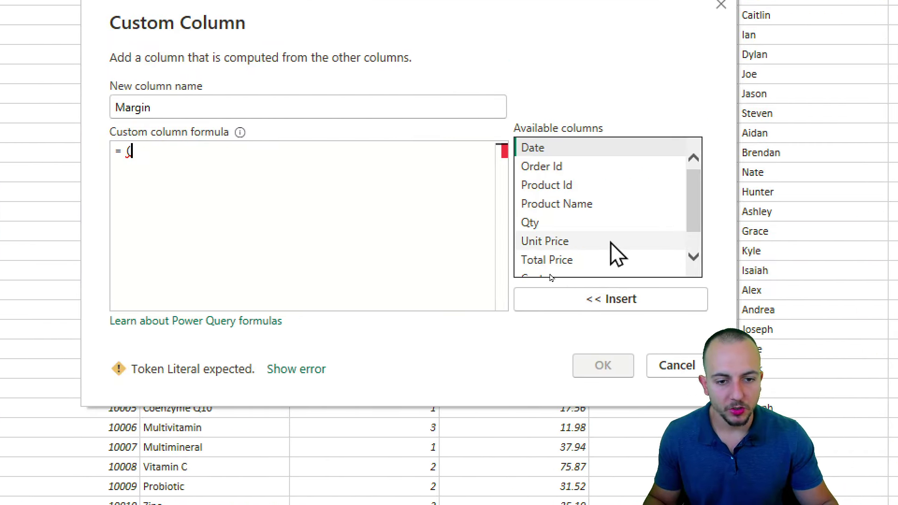
pyautogui.click(610, 242)
pyautogui.doubleClick(616, 253)
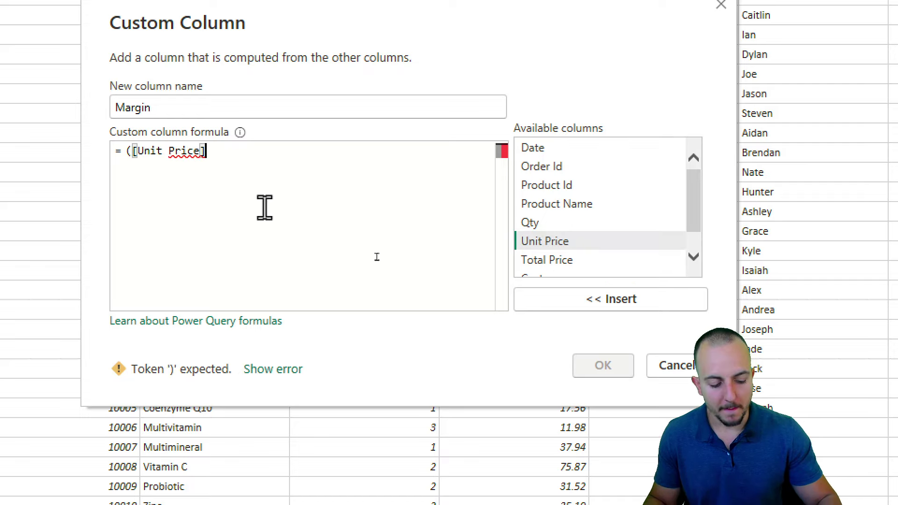
pyautogui.write('-')
pyautogui.scroll(-2, 697, 210)
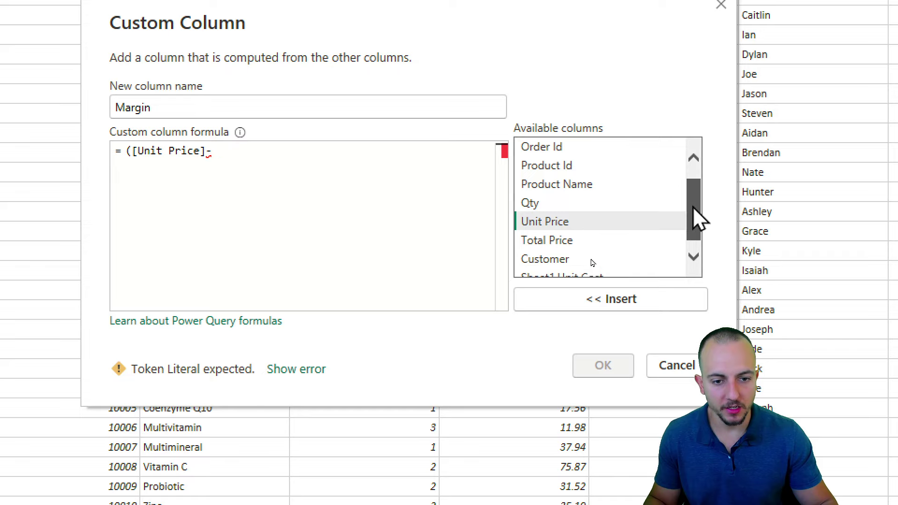
pyautogui.click(562, 270)
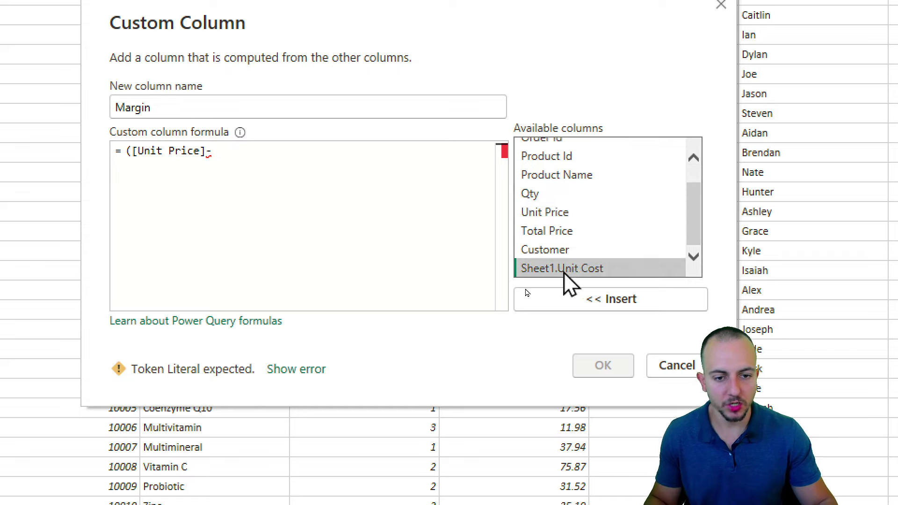
pyautogui.click(534, 294)
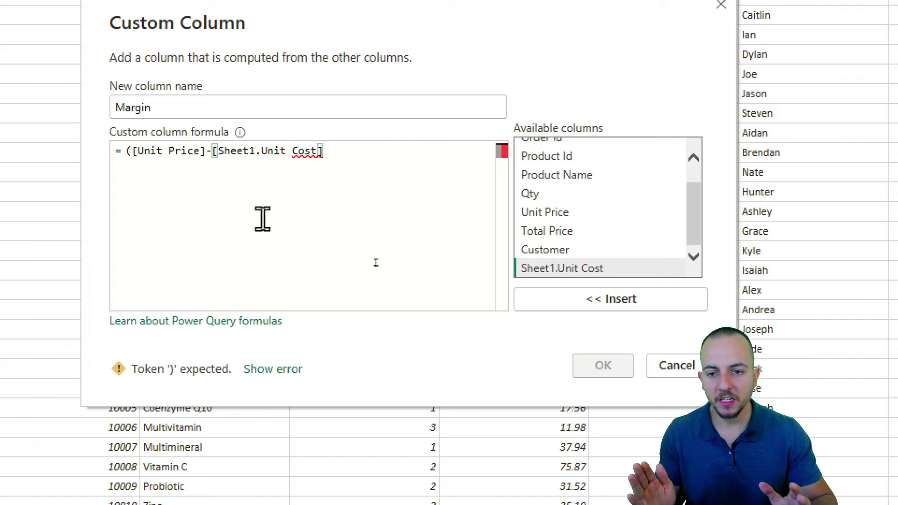
pyautogui.write(')')
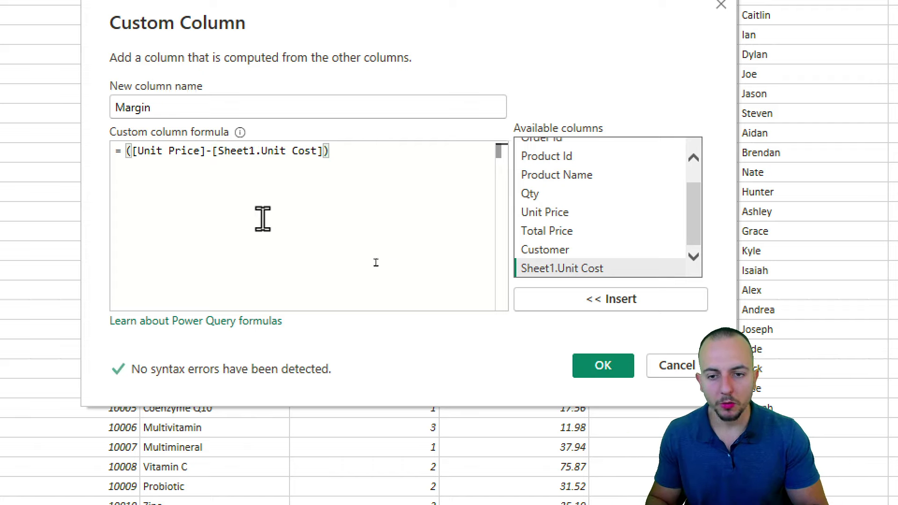
pyautogui.write('/')
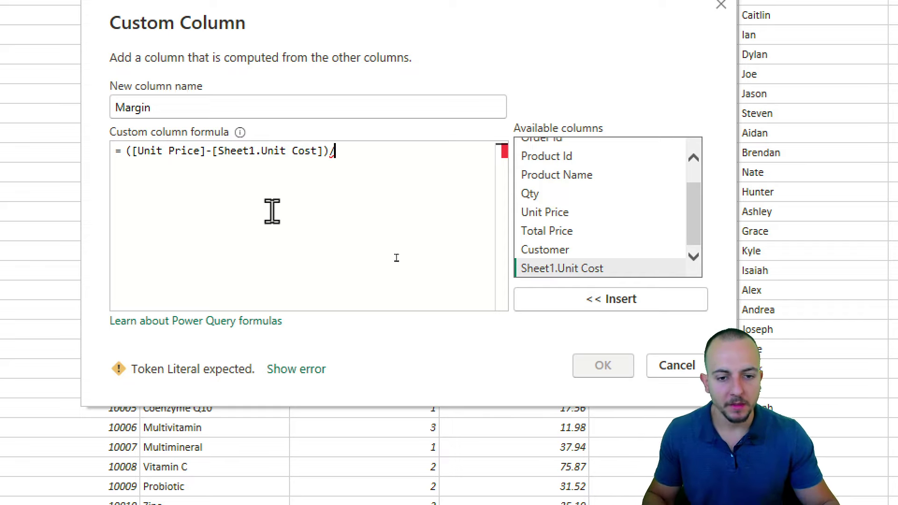
pyautogui.doubleClick(582, 212)
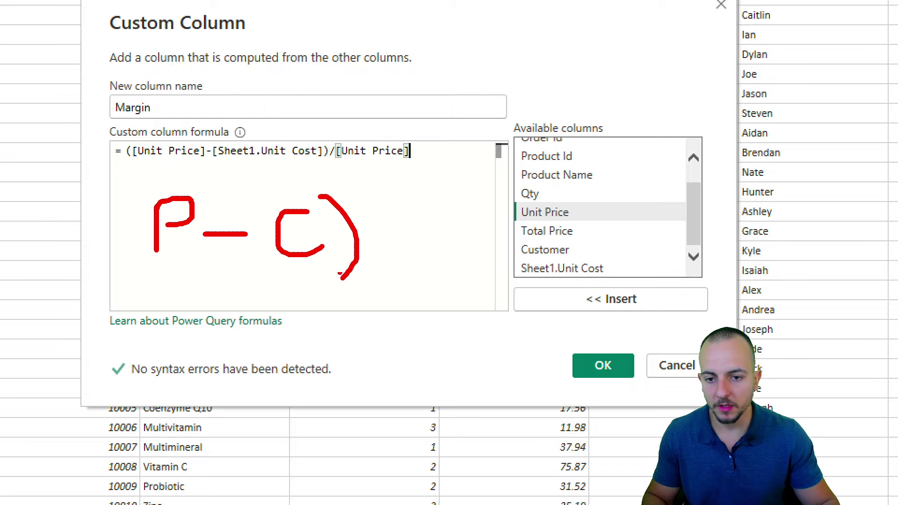
# Confirm the custom column dialog to create the Margin column
pyautogui.moveTo(158, 177); pyautogui.dragTo(140, 262)
pyautogui.moveTo(432, 194); pyautogui.dragTo(304, 334)
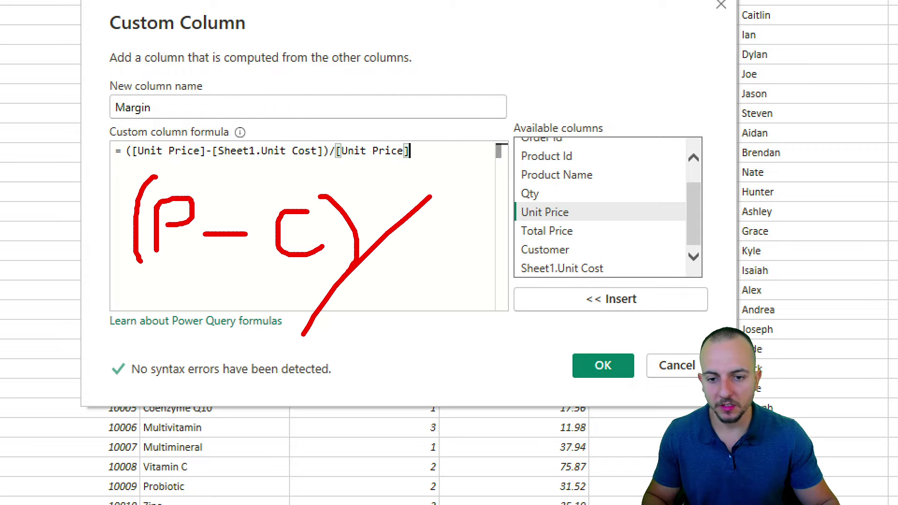
pyautogui.moveTo(388, 239)
pyautogui.mouseDown()
pyautogui.moveTo(444, 243)
pyautogui.moveTo(395, 294)
pyautogui.mouseUp()
pyautogui.press('Escape')
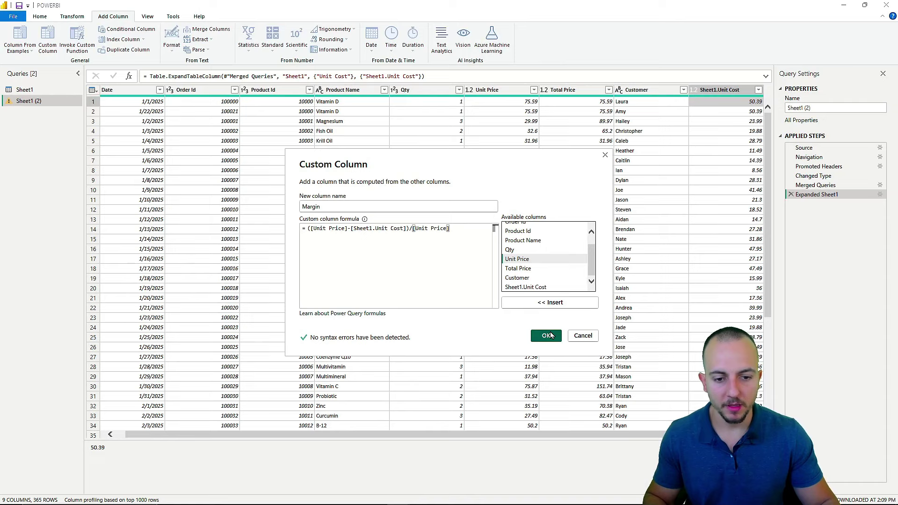
pyautogui.click(602, 365)
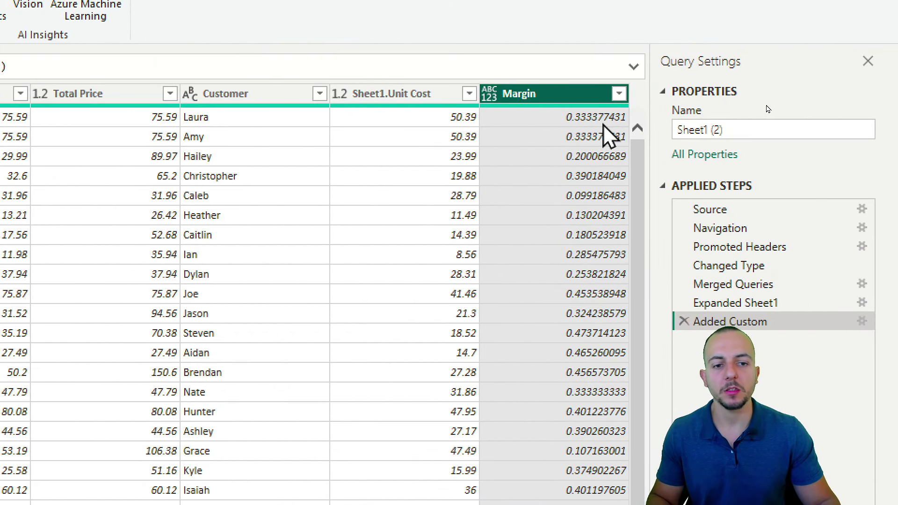
# Change the Margin column's data type to Percentage, then return to the Home commands
pyautogui.click(718, 131)
pyautogui.press('BackSpace')
pyautogui.press('BackSpace')
pyautogui.press('BackSpace')
pyautogui.press('BackSpace')
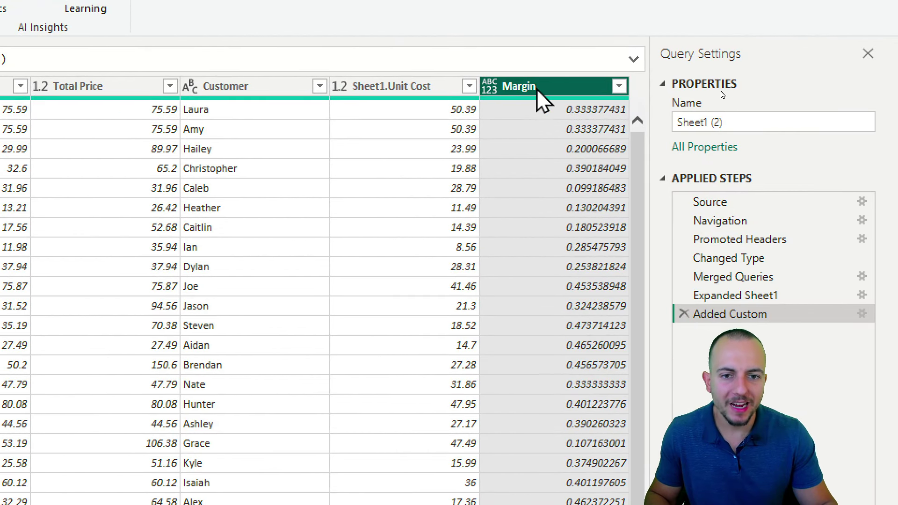
pyautogui.rightClick(552, 86)
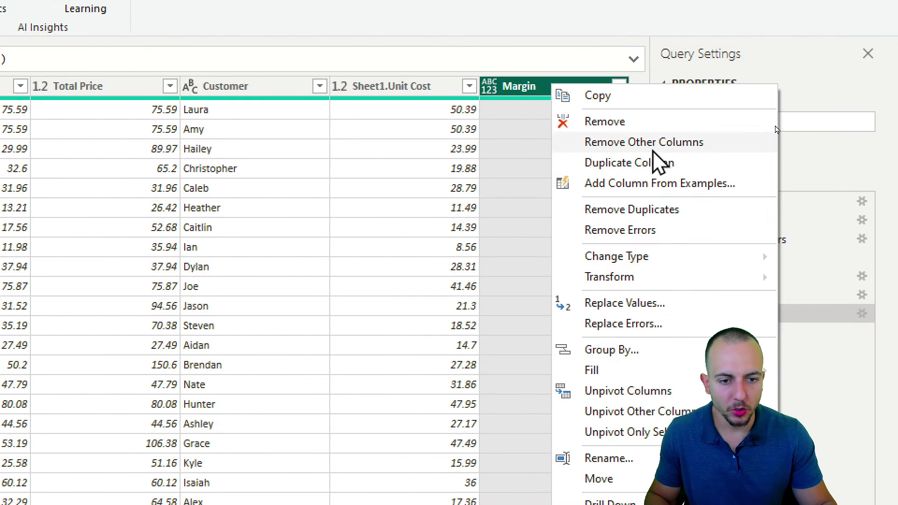
pyautogui.moveTo(625, 278)
pyautogui.moveTo(644, 262)
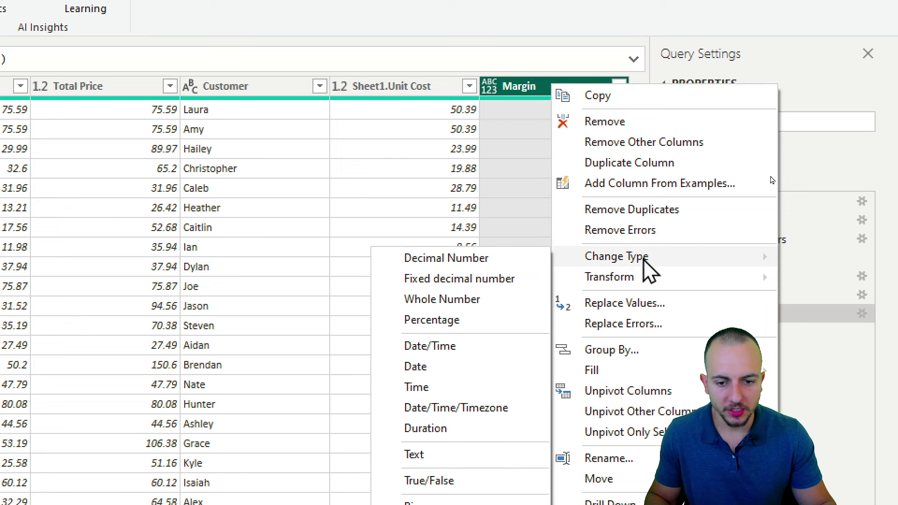
pyautogui.click(462, 323)
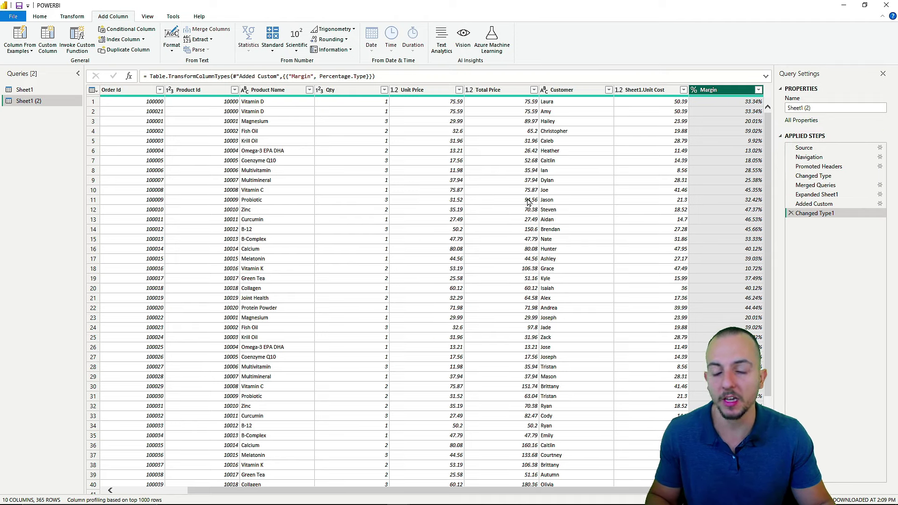
pyautogui.click(40, 17)
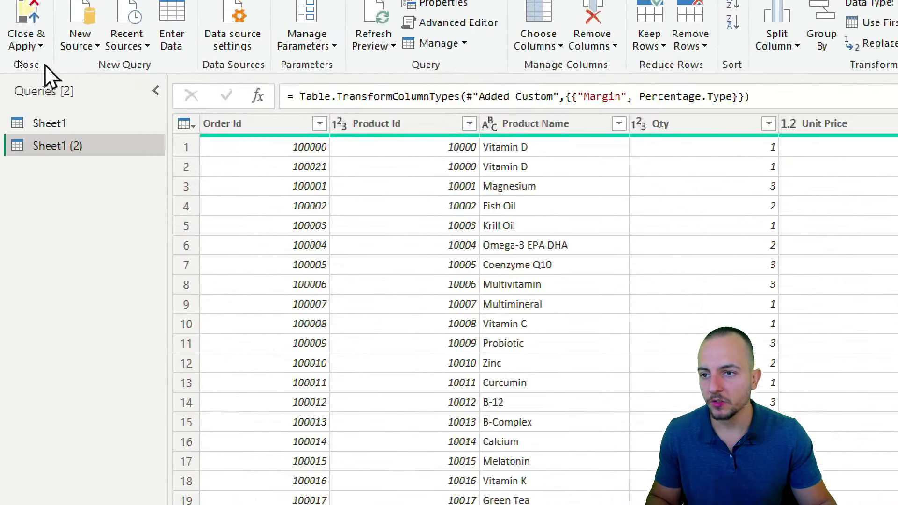
# Close & Apply the query, then view Sheet1 and the 365-row Sheet1 (2) table in Table view
pyautogui.click(26, 23)
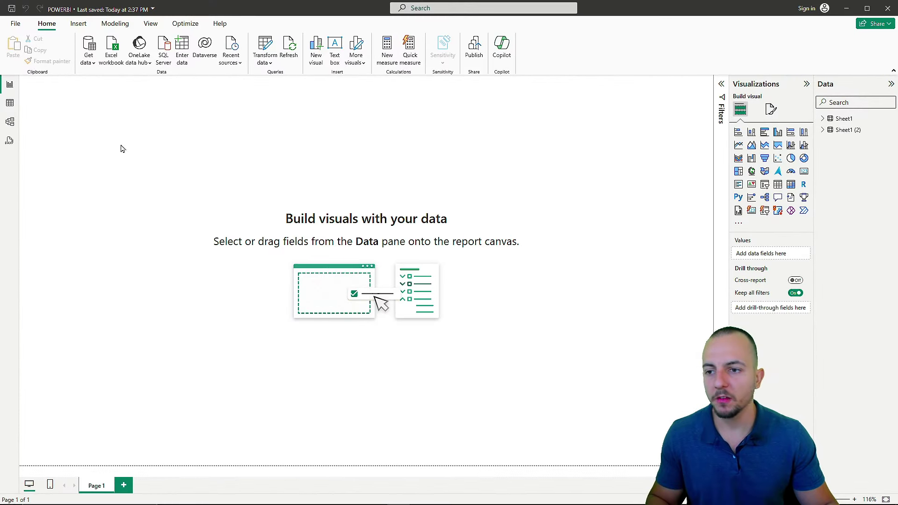
pyautogui.click(10, 103)
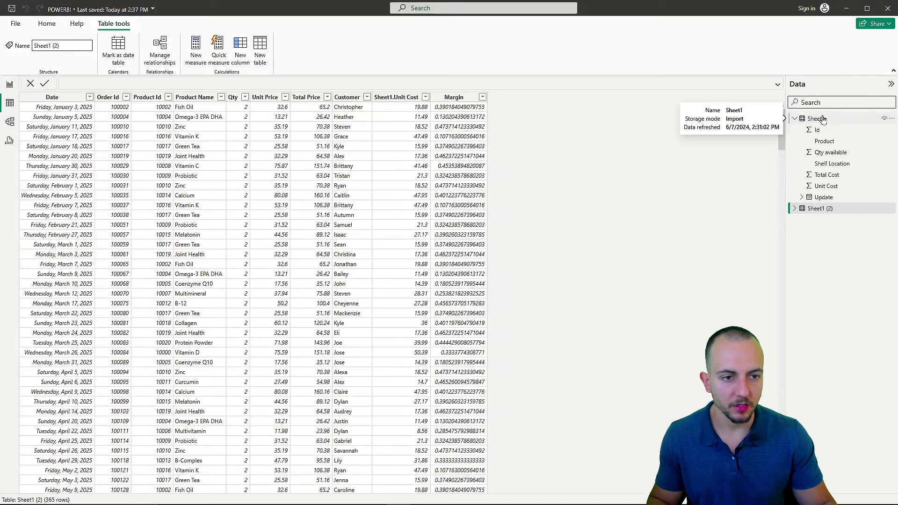
pyautogui.click(749, 97)
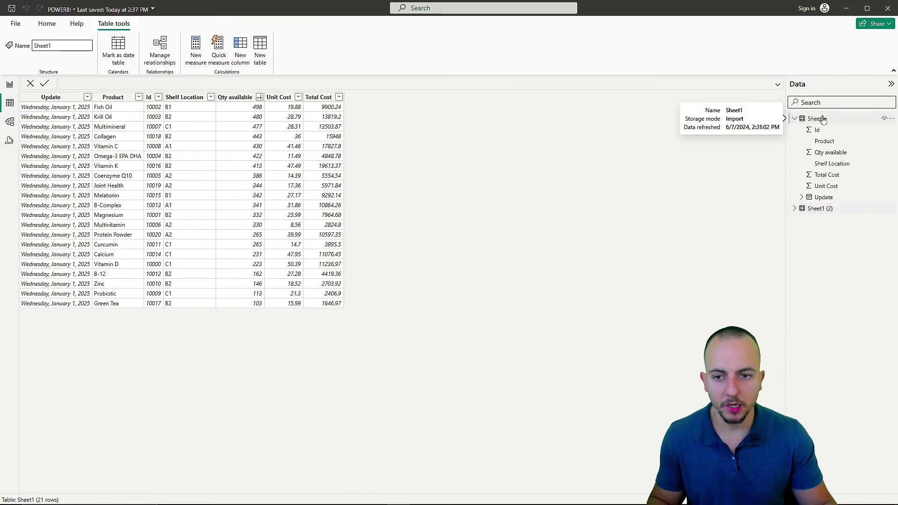
pyautogui.click(819, 208)
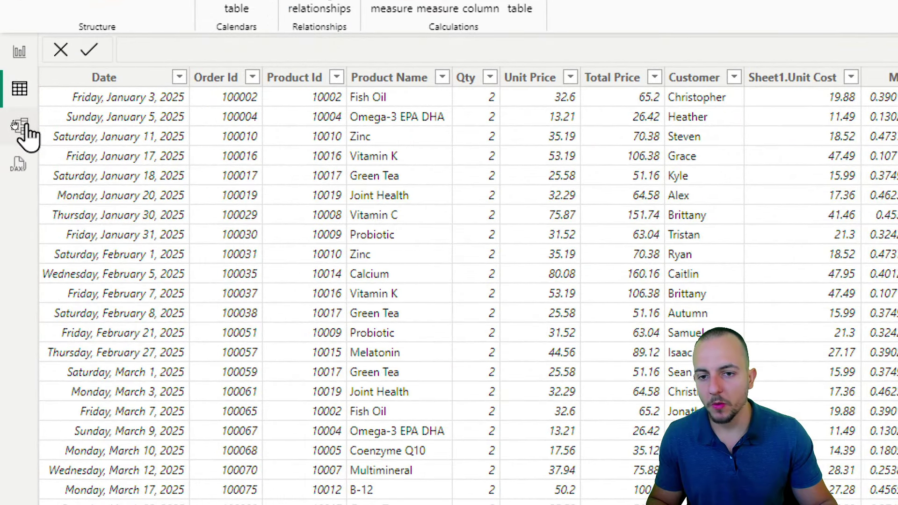
# Inspect the one-to-many relationship from Sheet1 to Sheet1 (2) in Model view
pyautogui.click(21, 127)
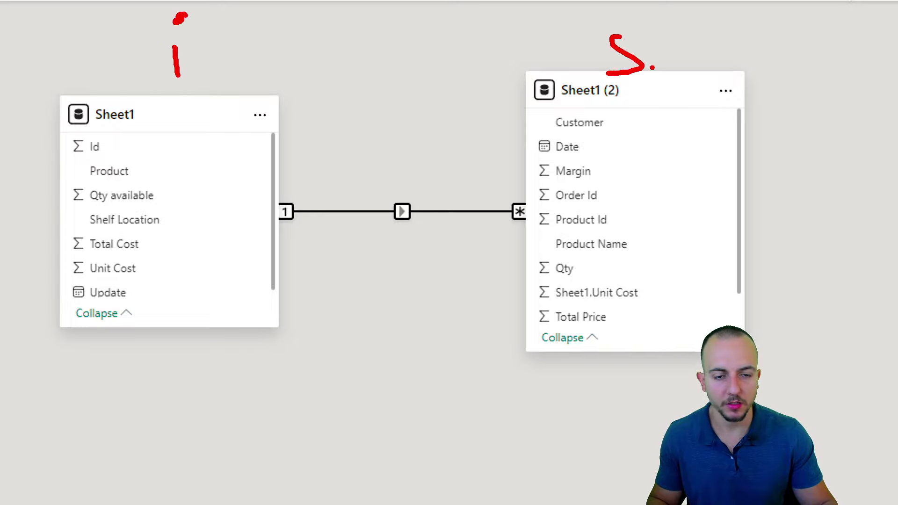
pyautogui.moveTo(258, 192)
pyautogui.mouseDown()
pyautogui.moveTo(439, 229)
pyautogui.moveTo(536, 238)
pyautogui.mouseUp()
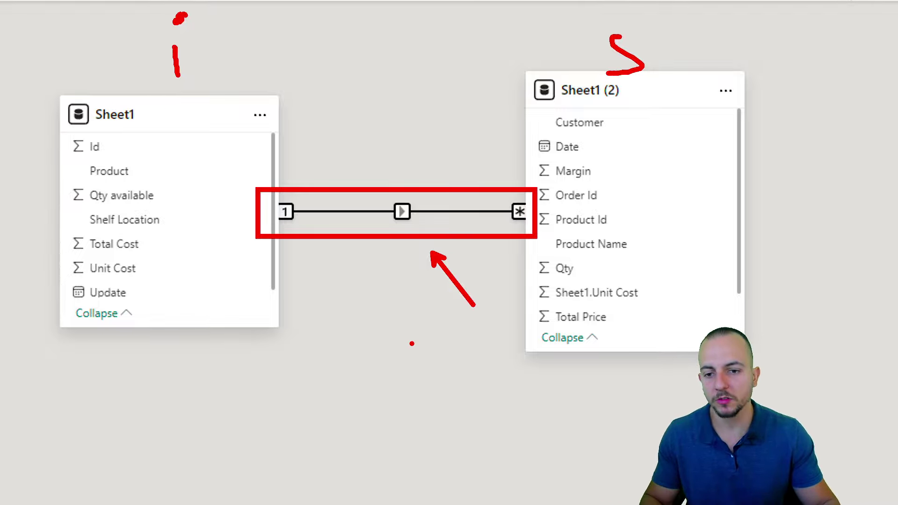
pyautogui.press('Escape')
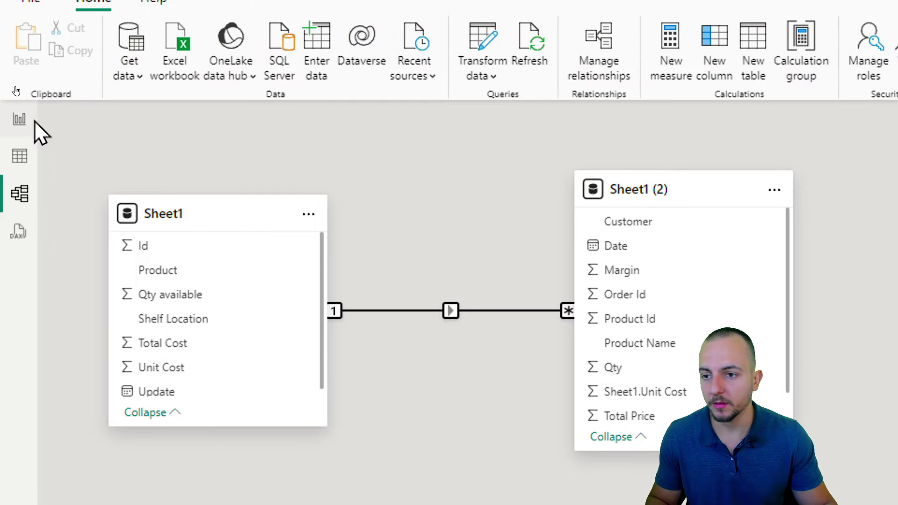
# Add a line chart to the report page, move it down, and widen it
pyautogui.click(34, 120)
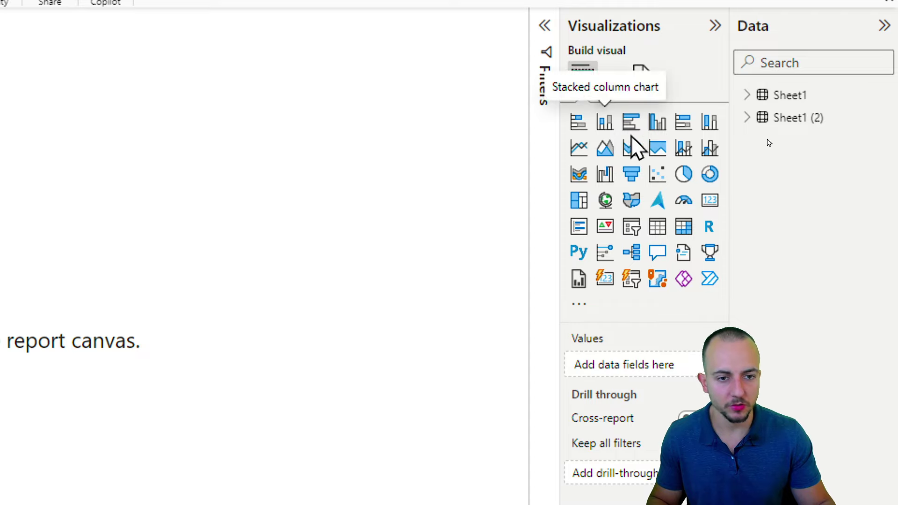
pyautogui.click(579, 148)
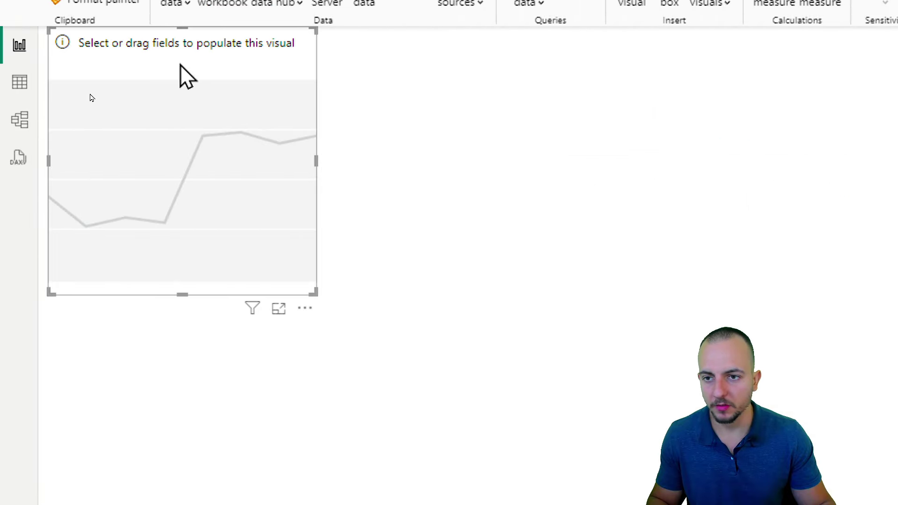
pyautogui.moveTo(182, 64); pyautogui.dragTo(200, 182)
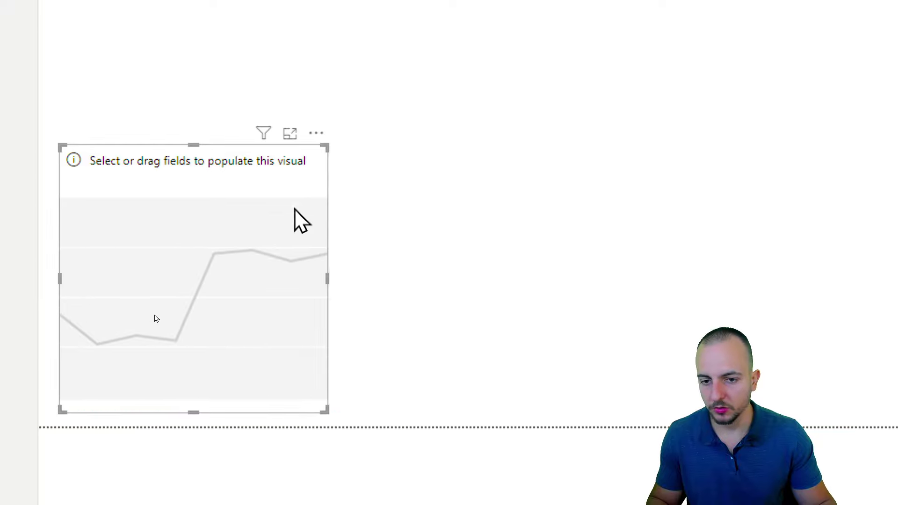
pyautogui.moveTo(339, 287); pyautogui.dragTo(671, 304)
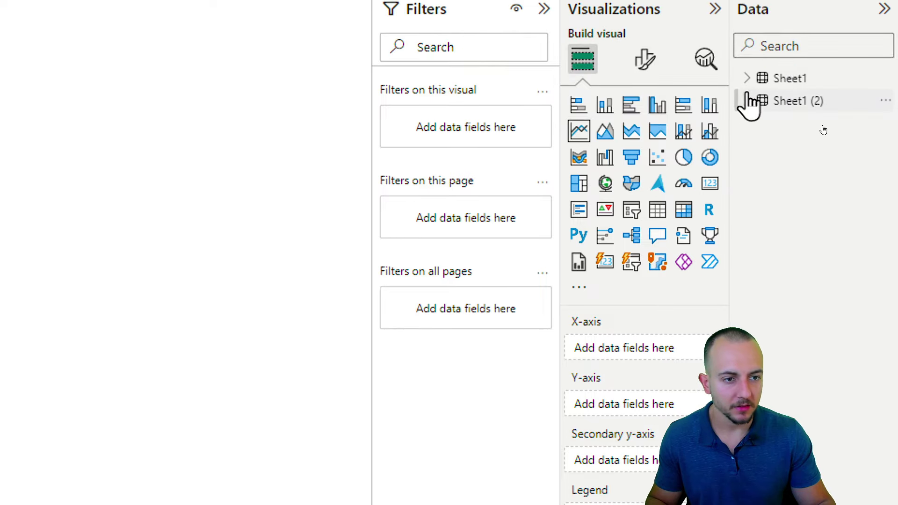
# Rename the Sheet1 (2) table to 'Sales Report' via its More options menu
pyautogui.click(747, 101)
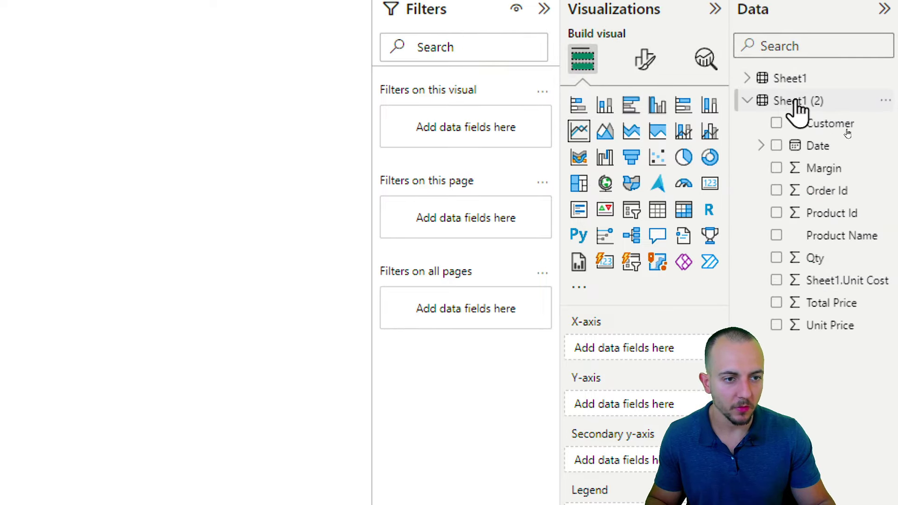
pyautogui.click(885, 103)
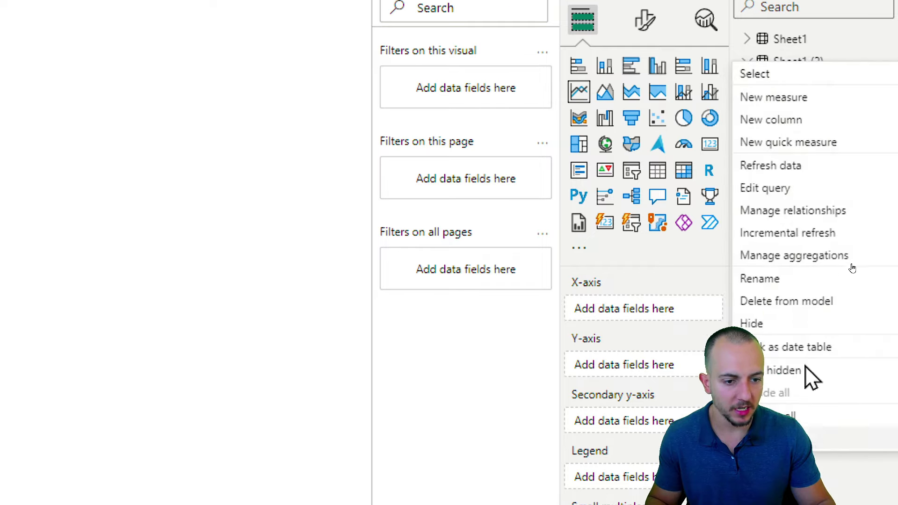
pyautogui.click(809, 319)
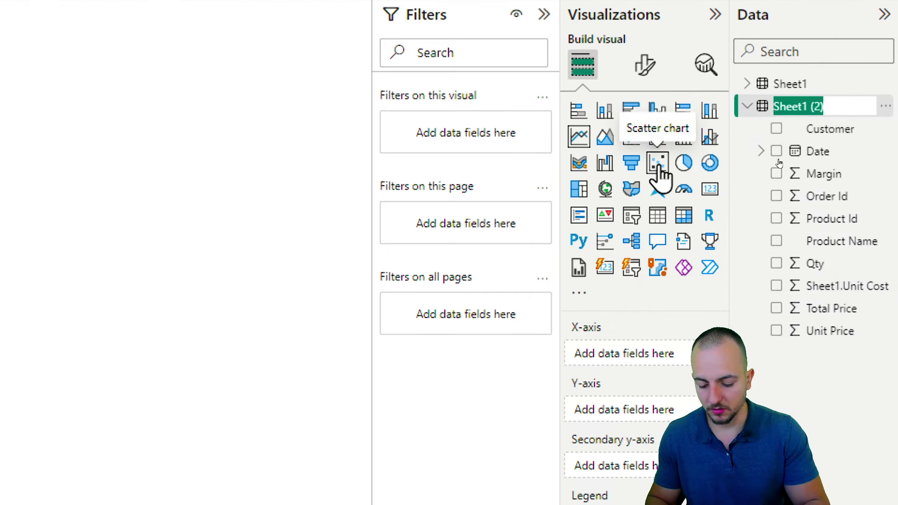
pyautogui.write('Sales Report')
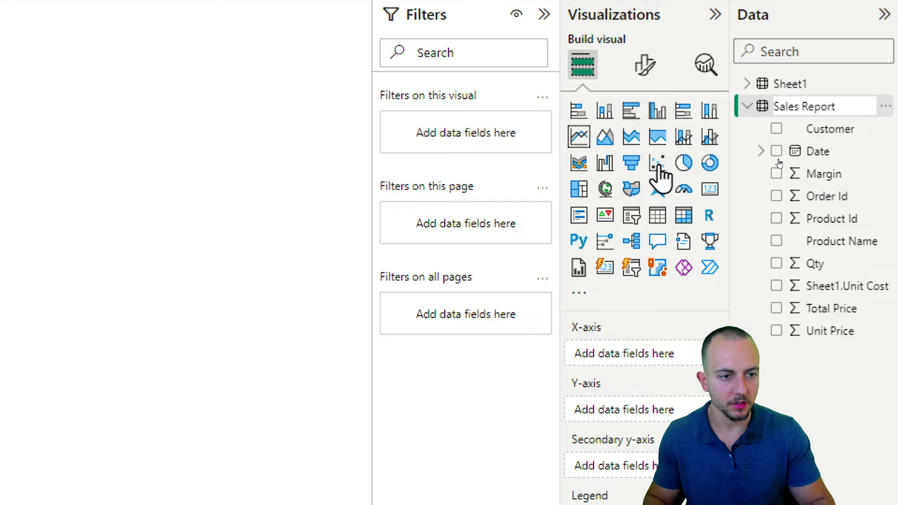
pyautogui.press('Return')
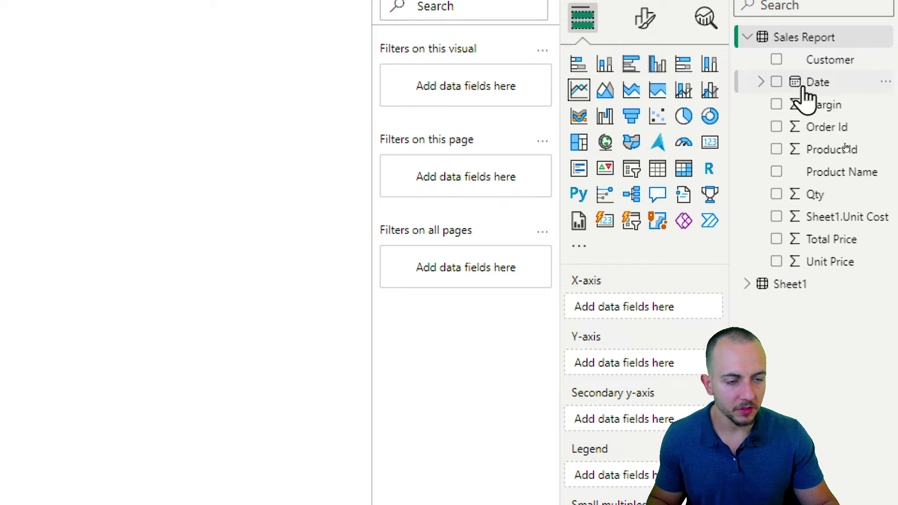
# Put Date hierarchy Month on the x-axis and Average of Margin on the y-axis
pyautogui.click(761, 82)
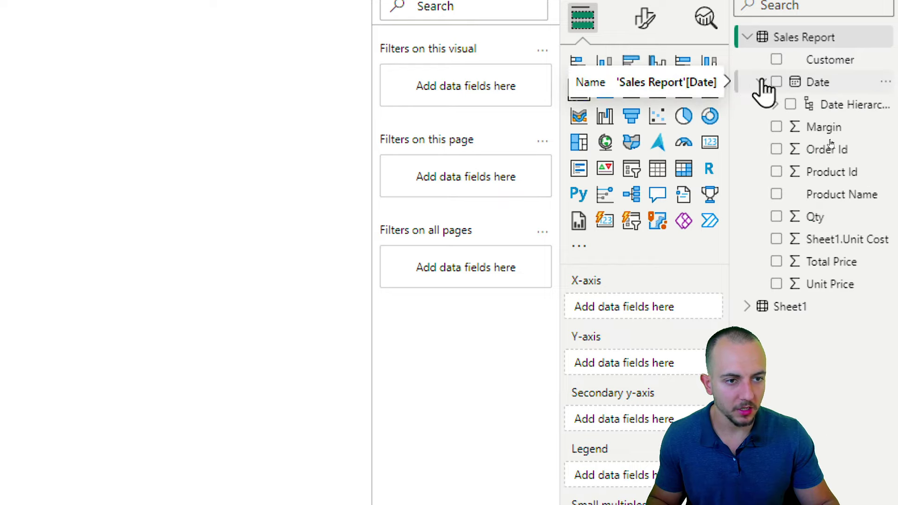
pyautogui.click(776, 105)
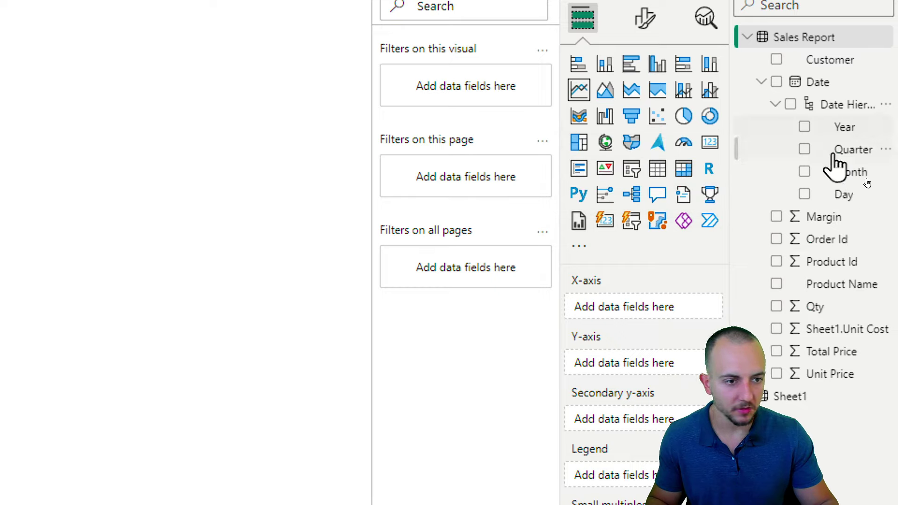
pyautogui.moveTo(842, 180); pyautogui.dragTo(680, 317)
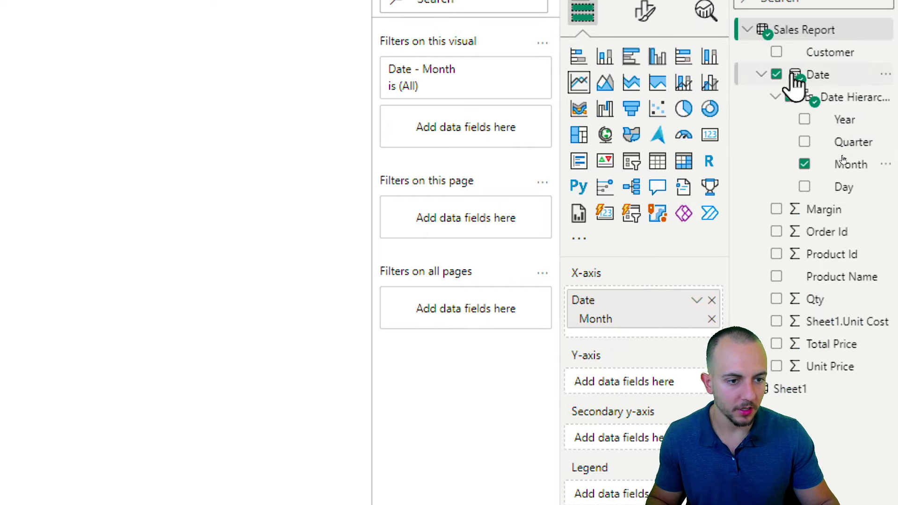
pyautogui.moveTo(823, 210); pyautogui.dragTo(657, 390)
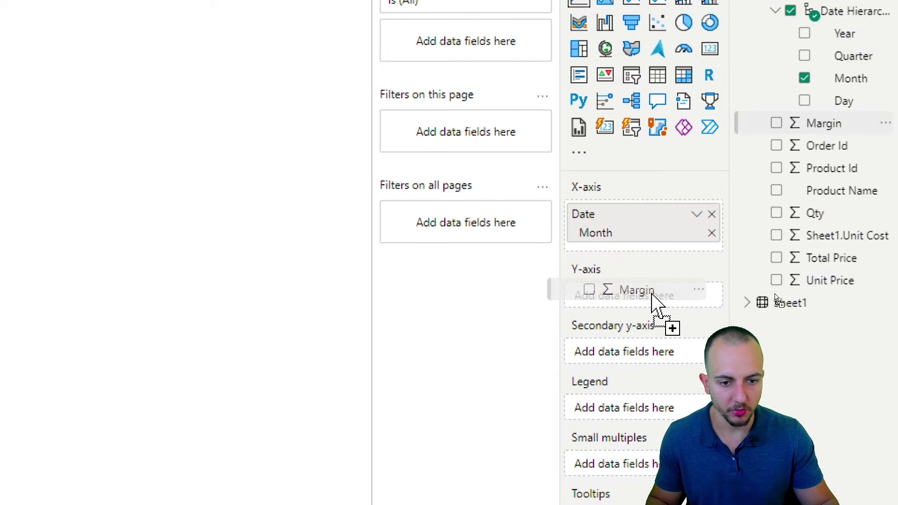
pyautogui.moveTo(653, 294); pyautogui.dragTo(650, 302)
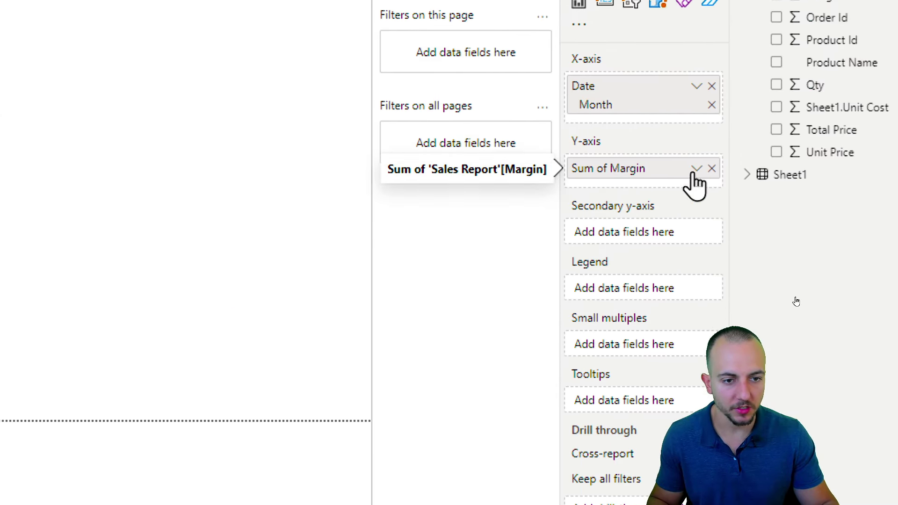
pyautogui.click(694, 172)
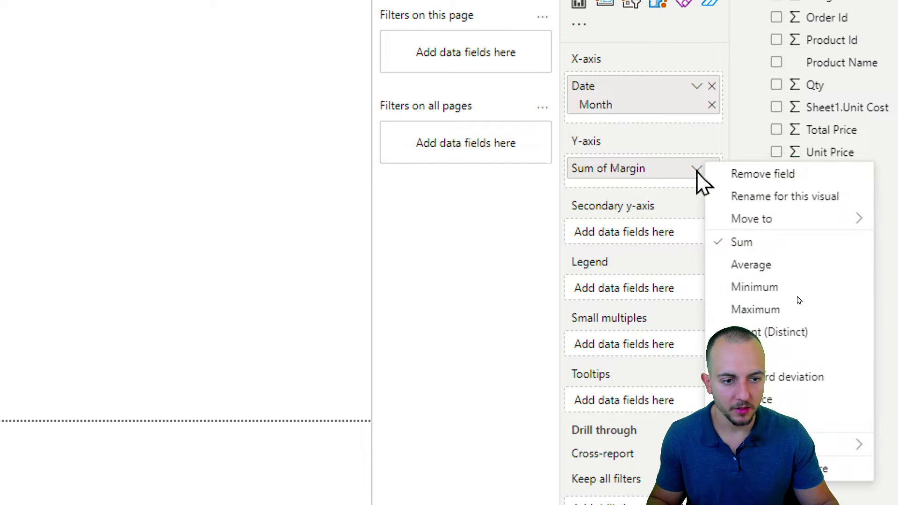
pyautogui.click(771, 272)
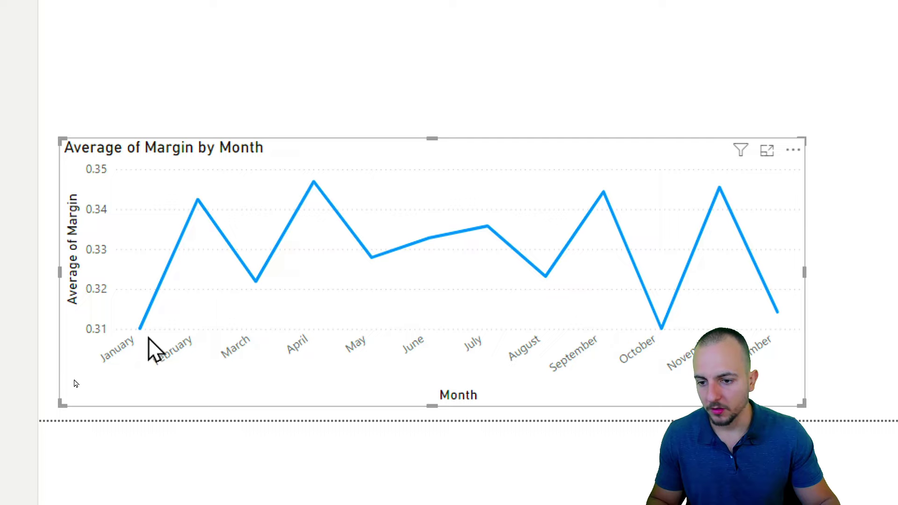
pyautogui.moveTo(145, 329)
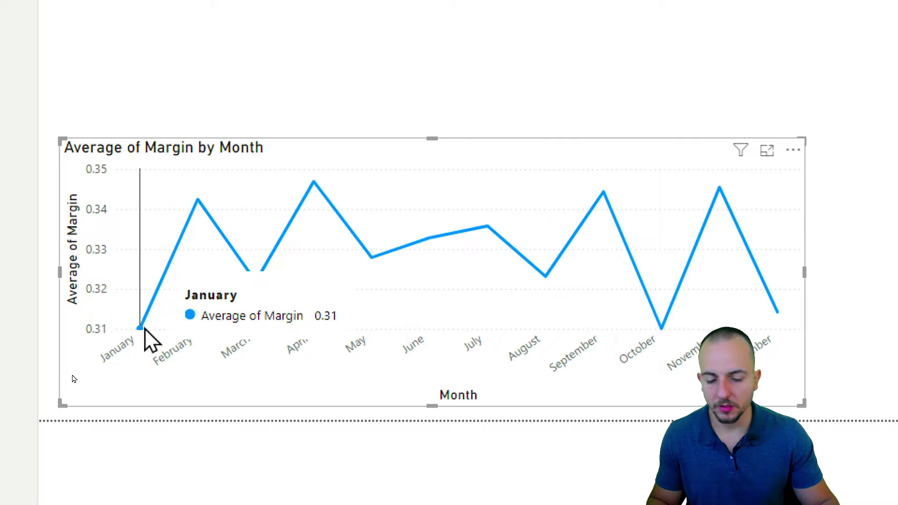
pyautogui.moveTo(181, 304)
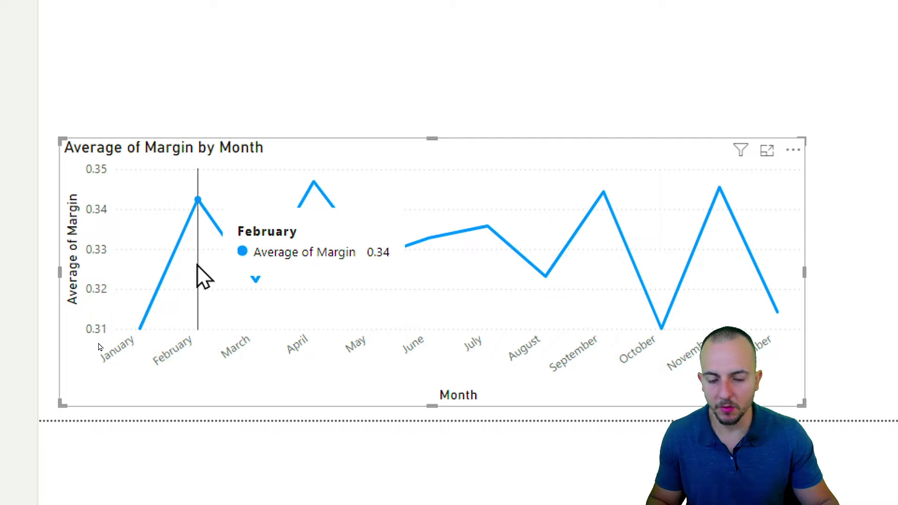
pyautogui.moveTo(260, 268)
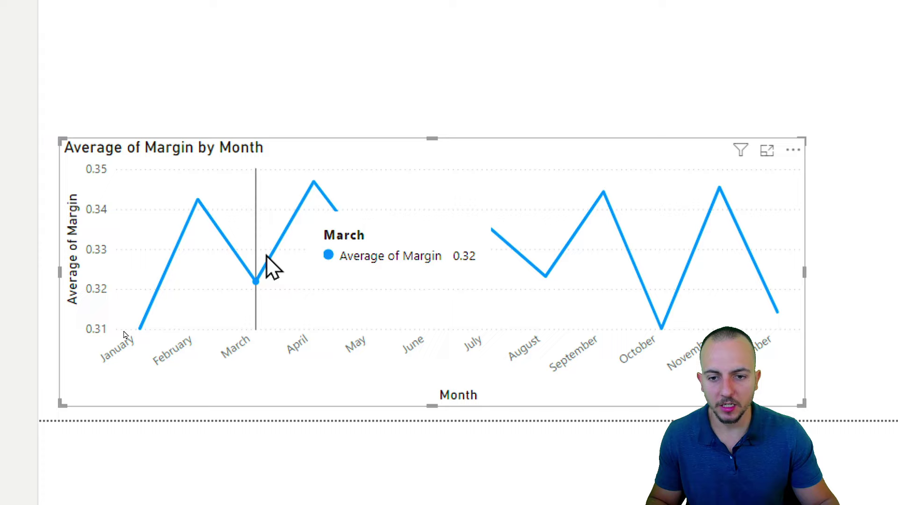
pyautogui.moveTo(71, 202)
pyautogui.mouseDown()
pyautogui.moveTo(123, 244)
pyautogui.moveTo(194, 176)
pyautogui.mouseUp()
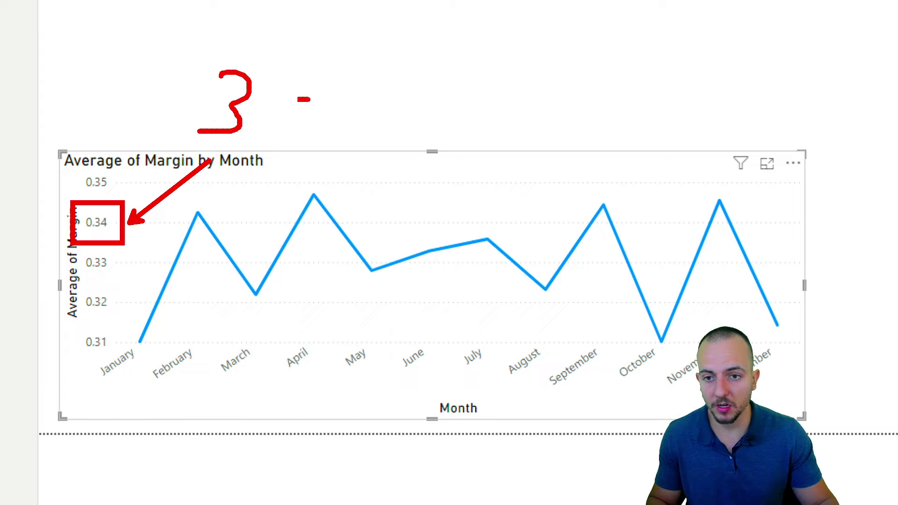
pyautogui.moveTo(148, 68); pyautogui.dragTo(154, 70)
pyautogui.click(174, 131)
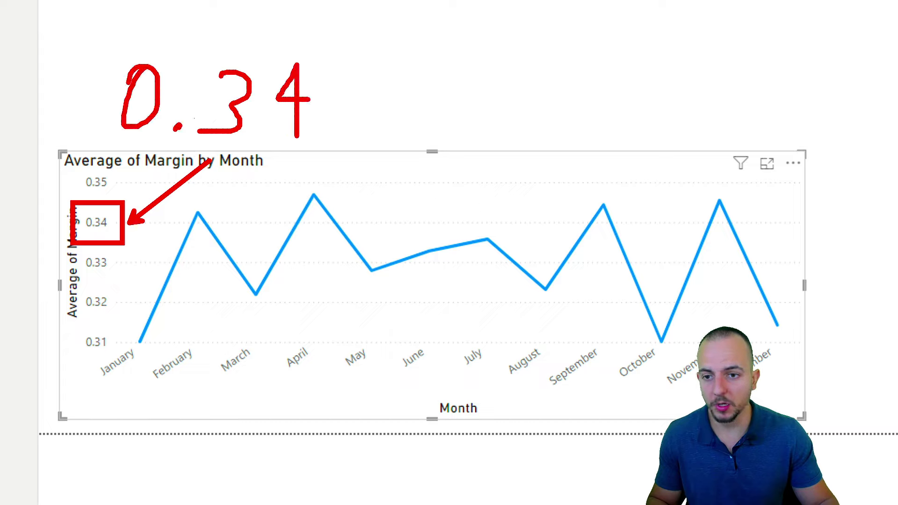
pyautogui.hotkey('ctrl', 'z')
pyautogui.hotkey('ctrl', 'z')
pyautogui.click(266, 99)
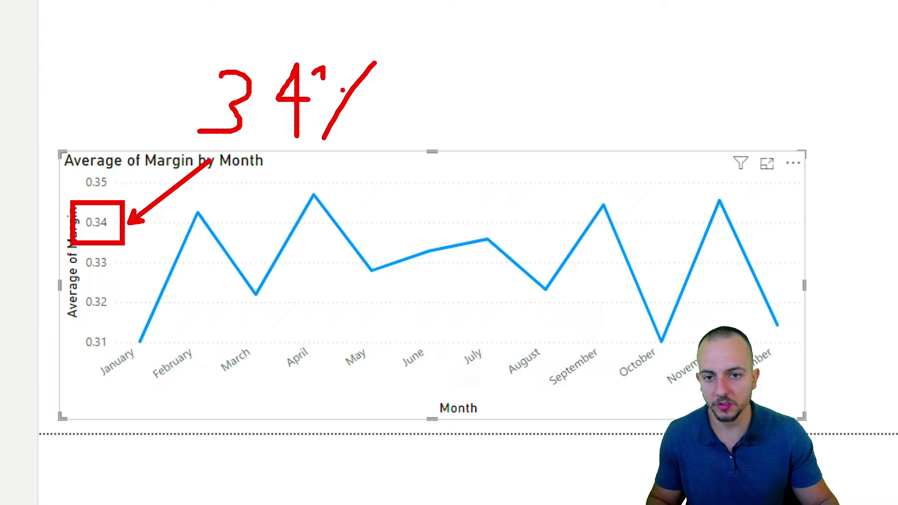
pyautogui.hotkey('ctrl', 'z')
pyautogui.hotkey('ctrl', 'z')
pyautogui.hotkey('ctrl', 'z')
pyautogui.hotkey('ctrl', 'z')
pyautogui.hotkey('ctrl', 'z')
pyautogui.hotkey('ctrl', 'z')
pyautogui.hotkey('ctrl', 'z')
pyautogui.hotkey('ctrl', 'z')
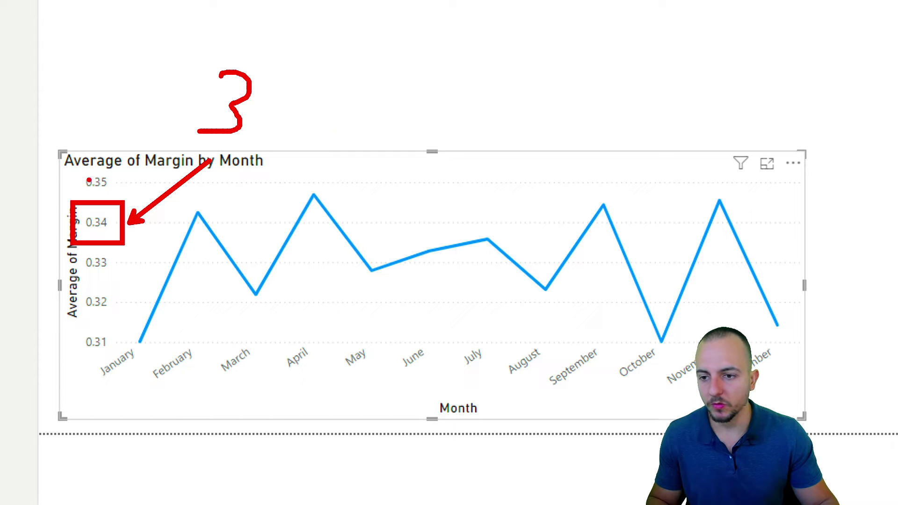
pyautogui.moveTo(77, 169); pyautogui.dragTo(114, 359)
pyautogui.moveTo(120, 216); pyautogui.dragTo(197, 201)
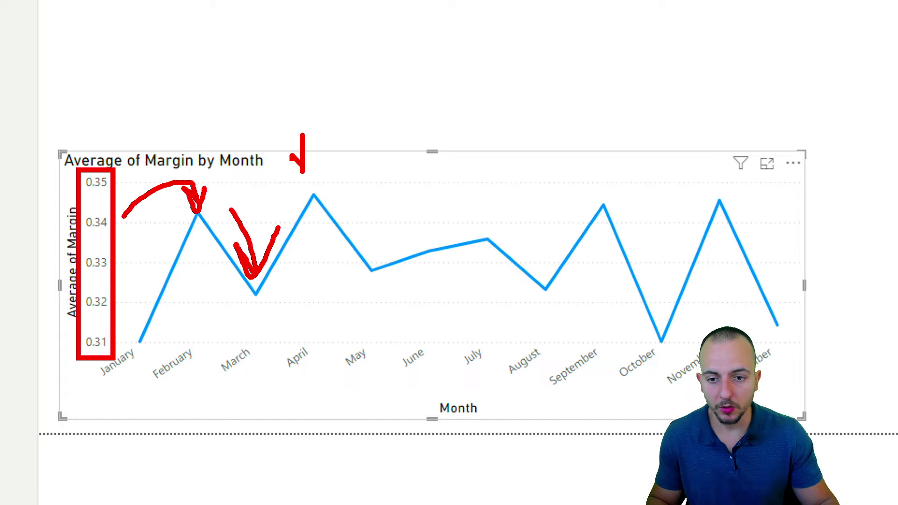
pyautogui.press('Escape')
pyautogui.press('Escape')
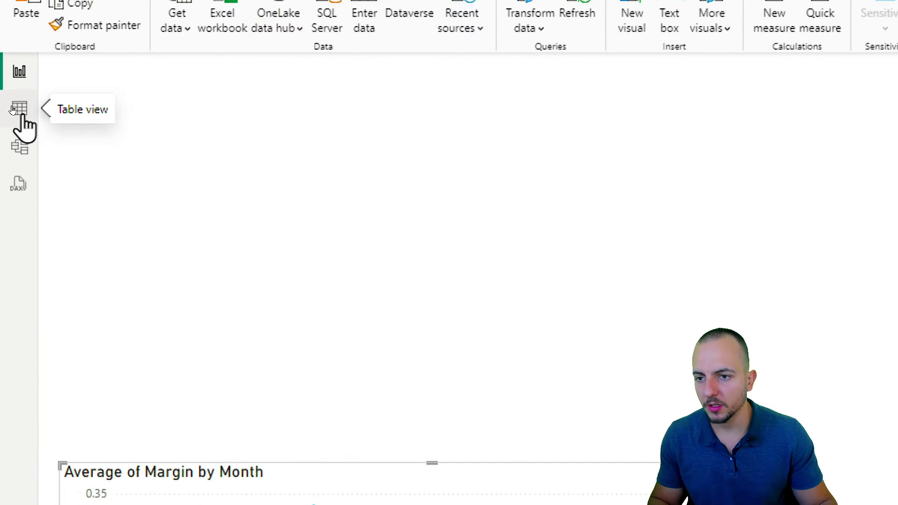
# Format the Margin column as a percentage in Table view, then return to the report
pyautogui.click(19, 108)
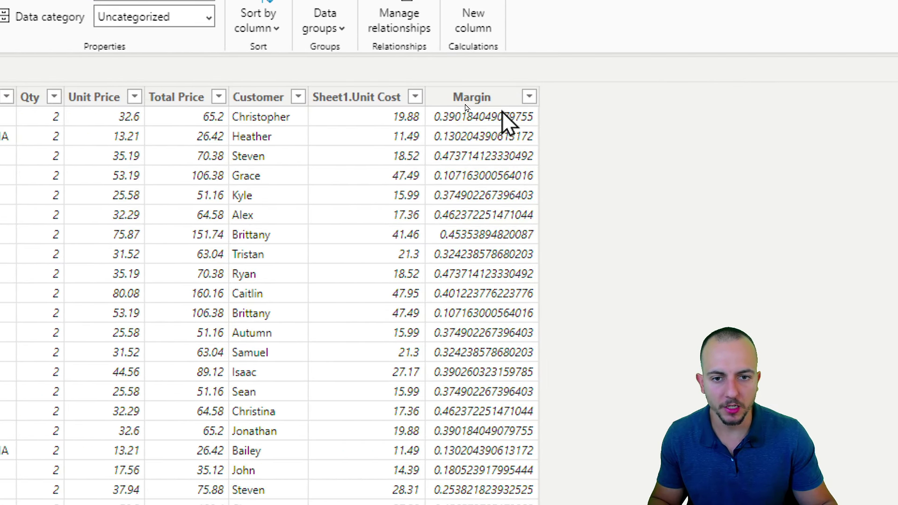
pyautogui.click(491, 99)
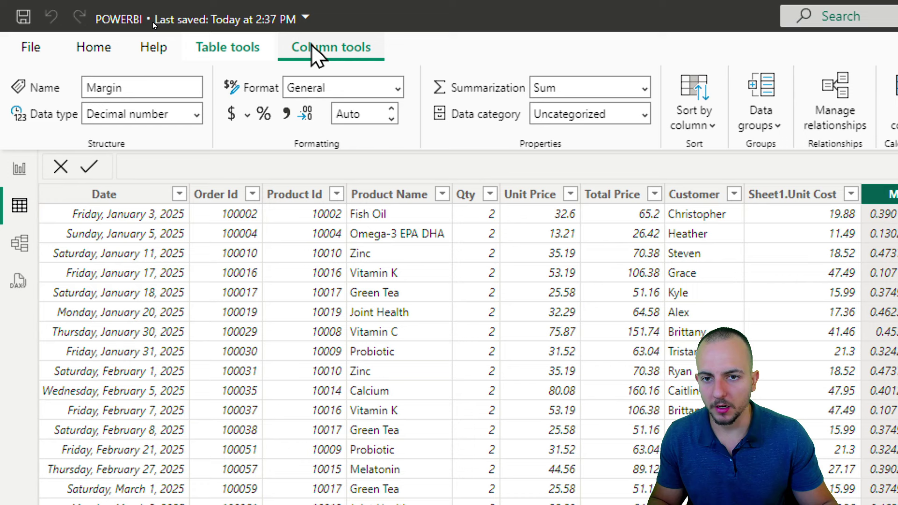
pyautogui.click(262, 113)
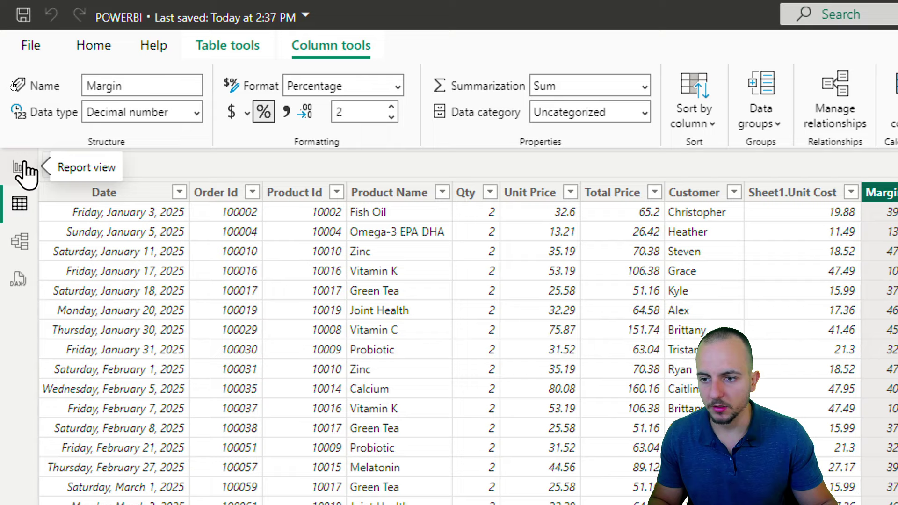
pyautogui.click(23, 167)
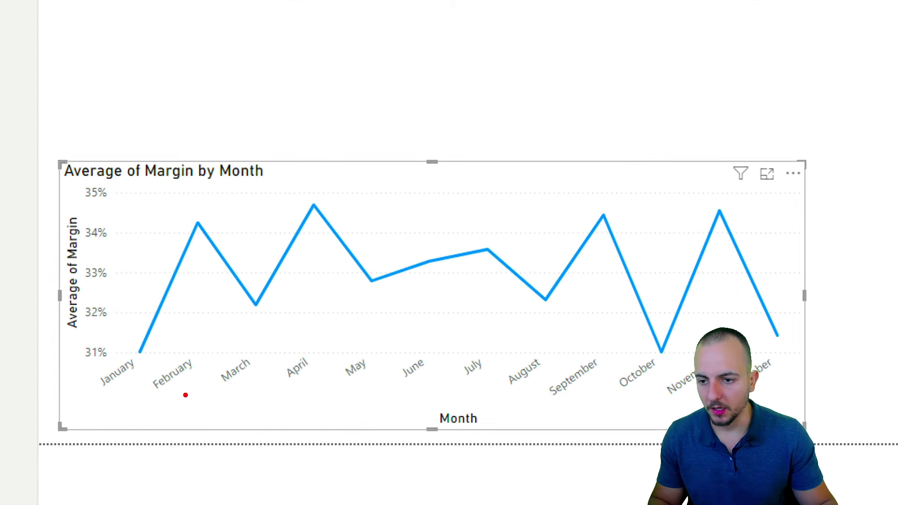
# Turn off the Y-axis and X-axis titles in the line chart's Format visual settings
pyautogui.moveTo(75, 173); pyautogui.dragTo(111, 374)
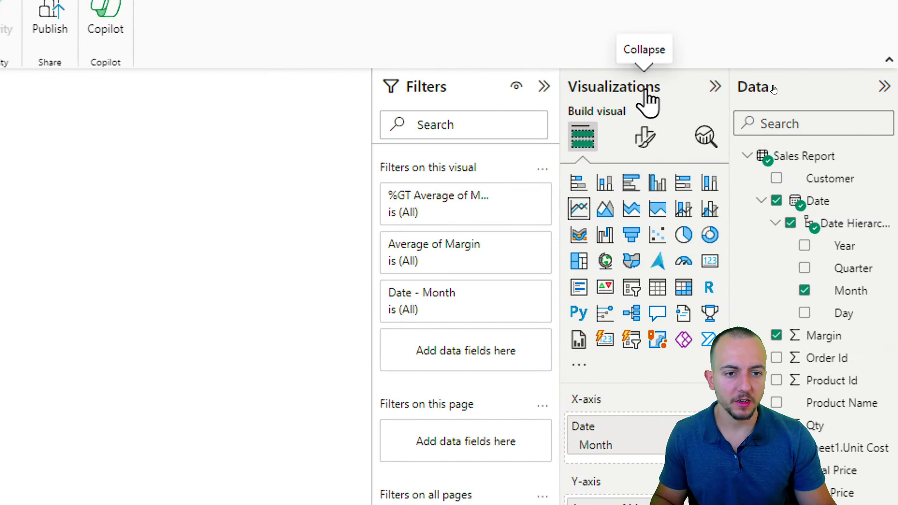
pyautogui.click(645, 138)
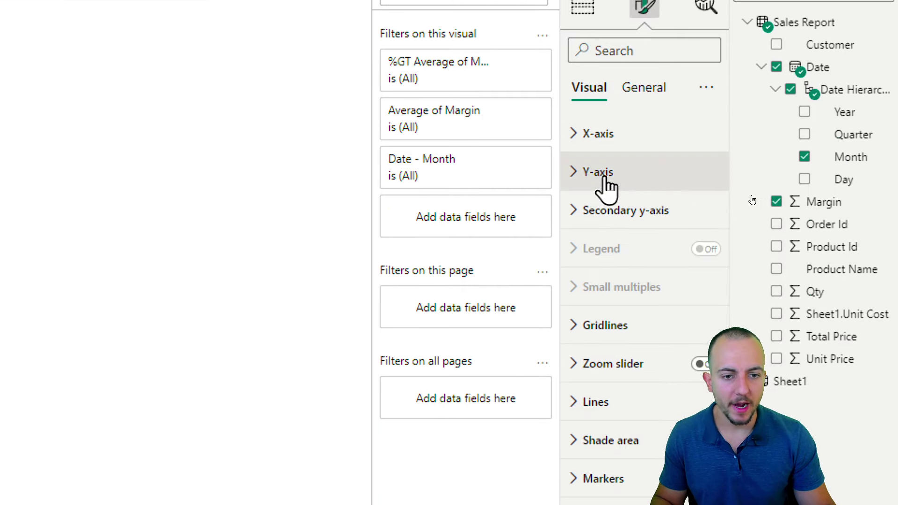
pyautogui.click(606, 185)
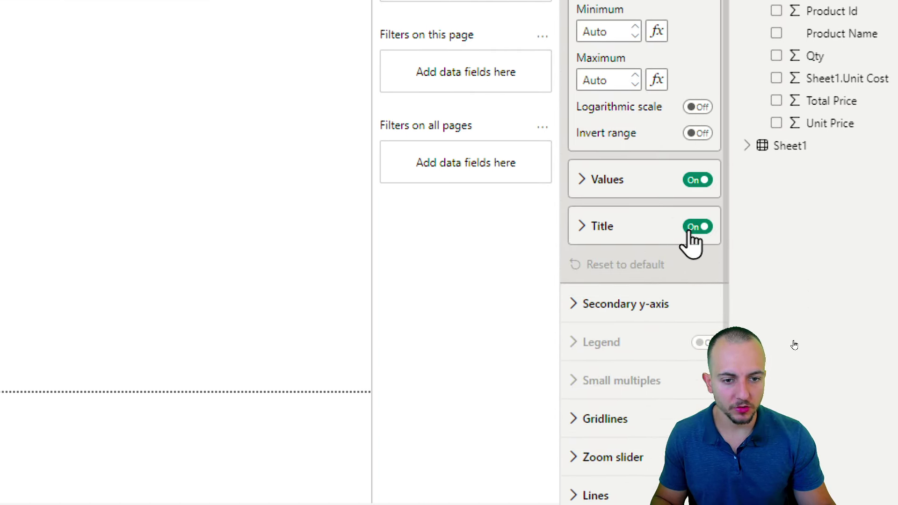
pyautogui.click(697, 228)
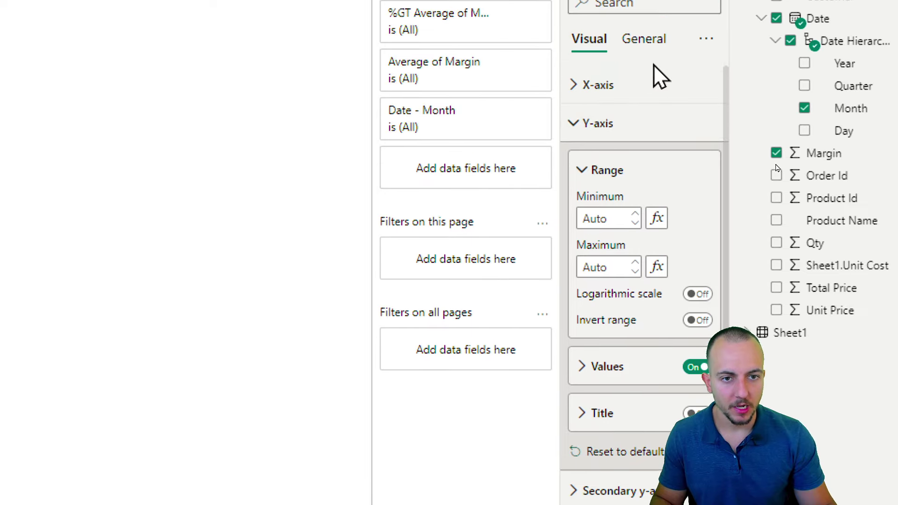
pyautogui.click(599, 93)
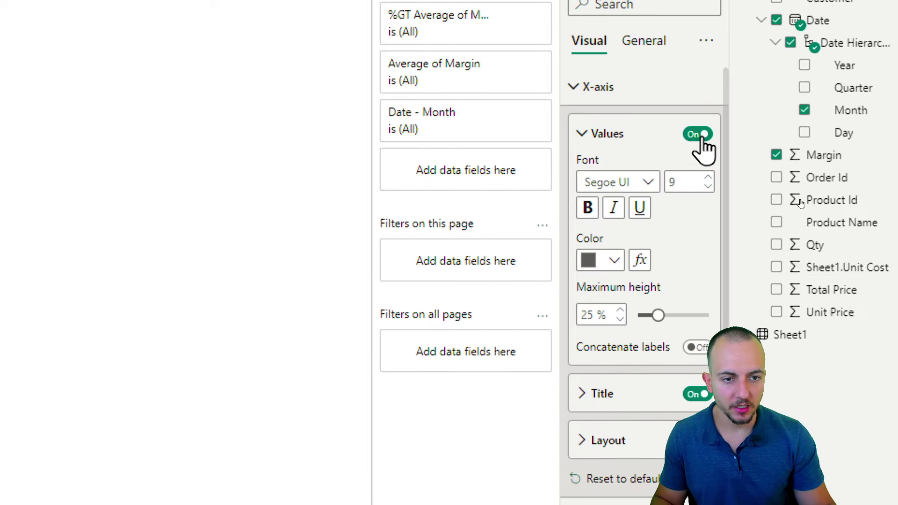
pyautogui.click(695, 197)
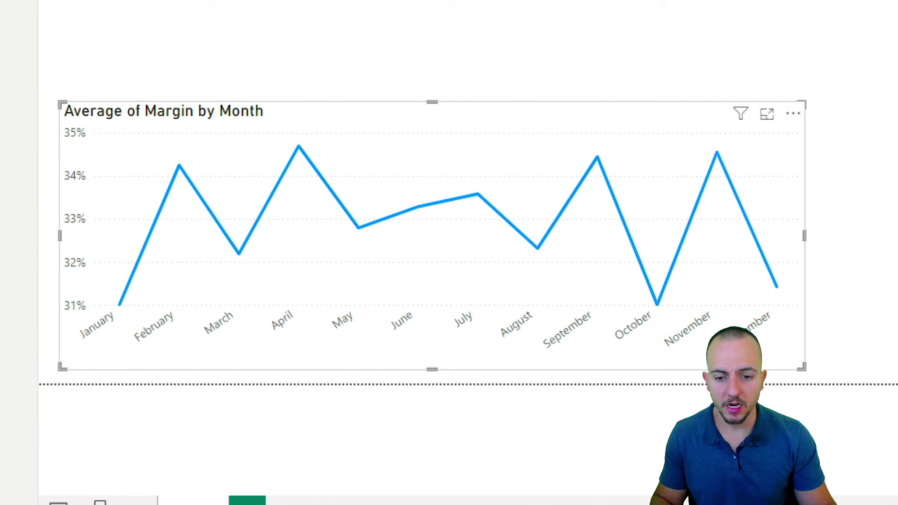
pyautogui.moveTo(438, 349)
pyautogui.mouseDown()
pyautogui.moveTo(477, 352)
pyautogui.moveTo(391, 338)
pyautogui.mouseUp()
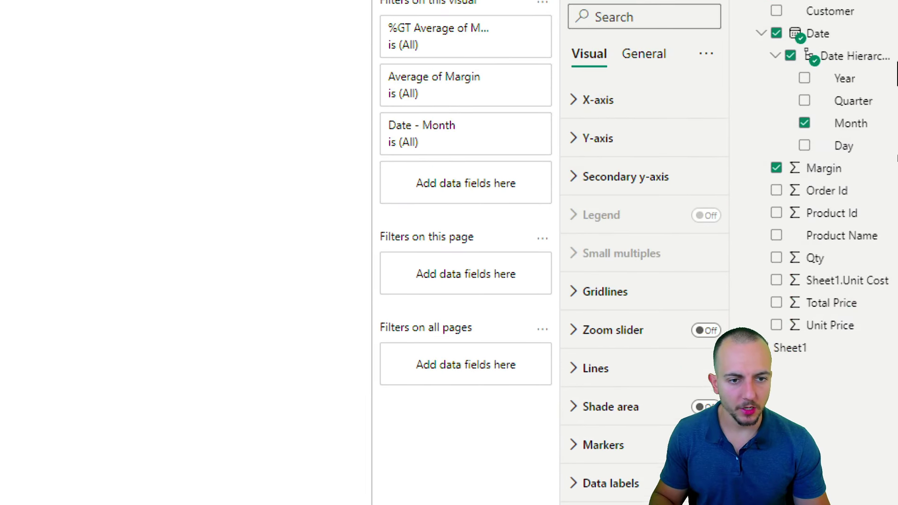
# Replace the margin line chart's title with 'Avg Margin by Month'
pyautogui.click(639, 65)
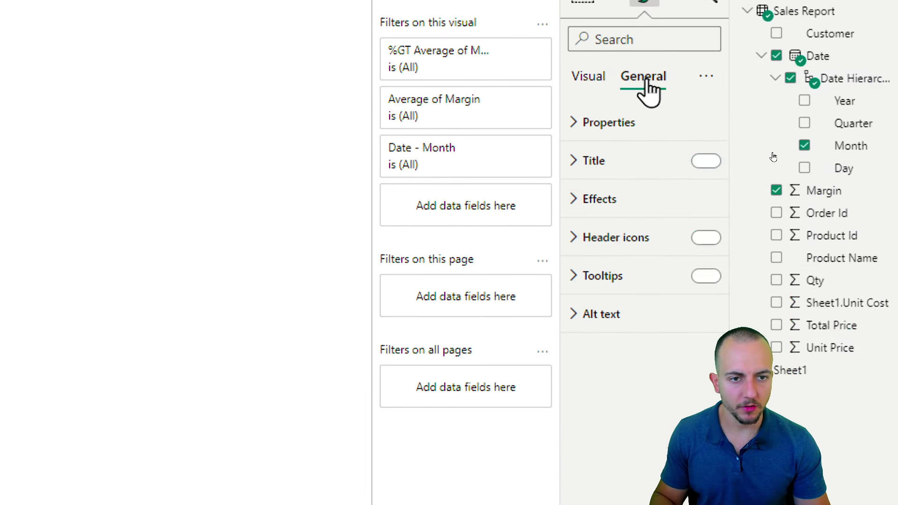
pyautogui.click(613, 172)
pyautogui.click(602, 253)
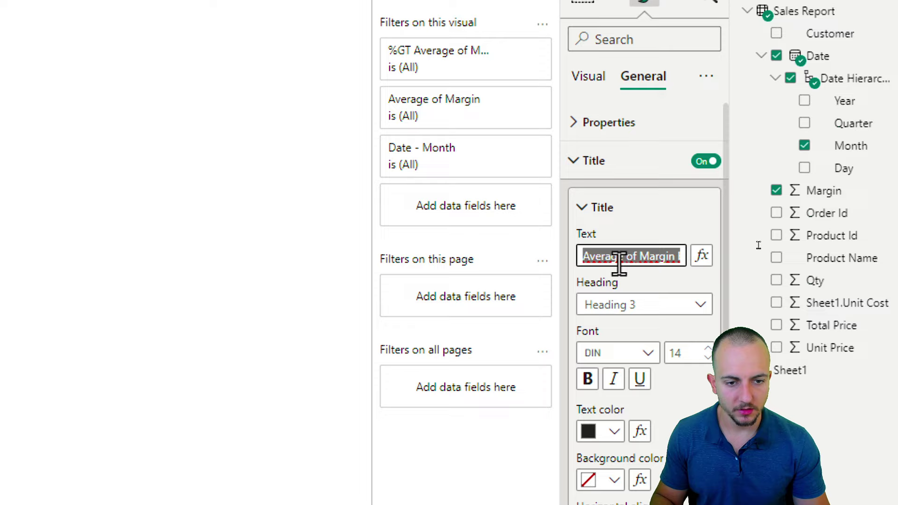
pyautogui.write('Avg')
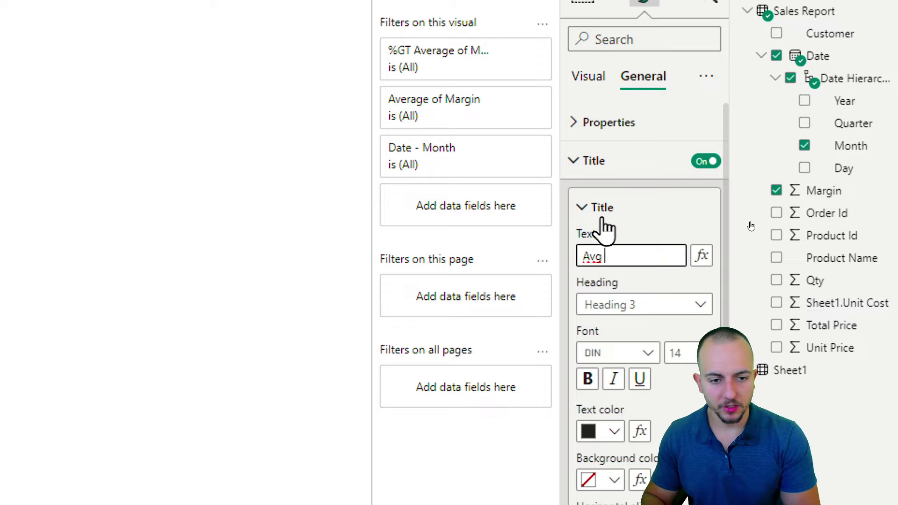
pyautogui.write(' Margin by Month')
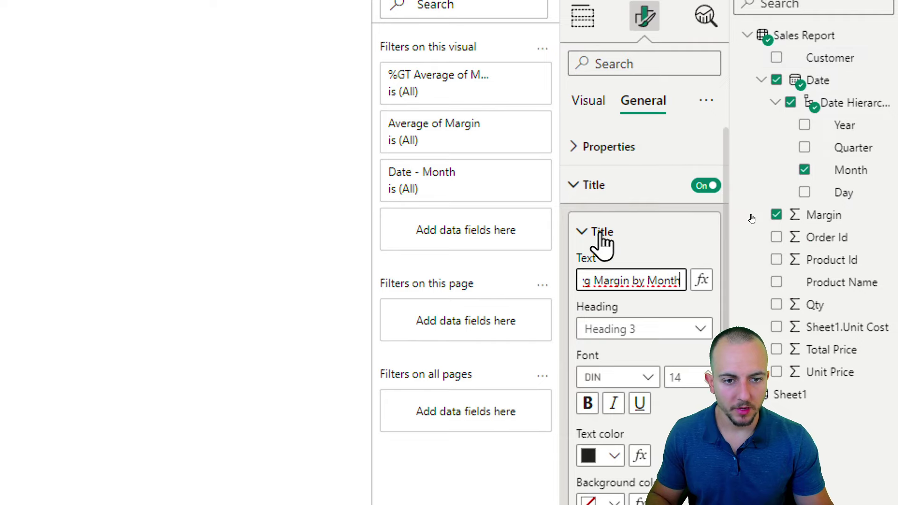
# Turn off the Y-axis percentage values on the Avg Margin by Month chart
pyautogui.click(593, 186)
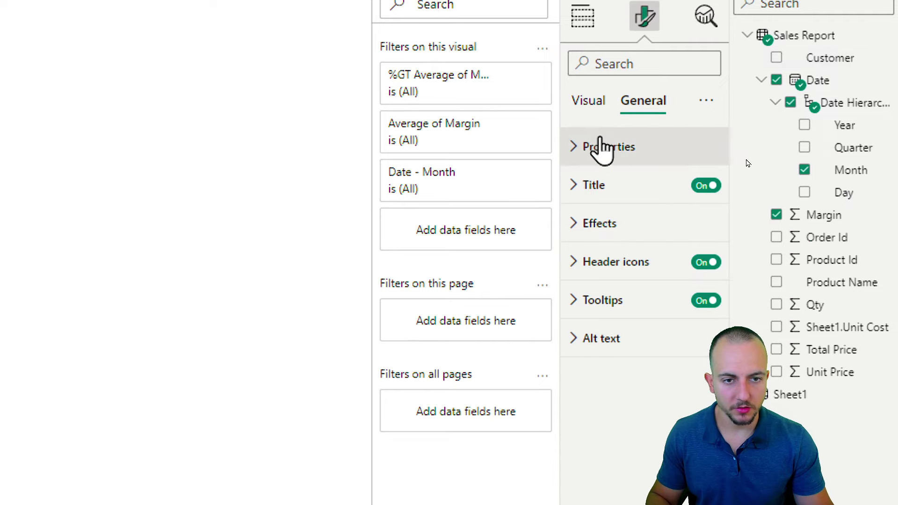
pyautogui.click(588, 101)
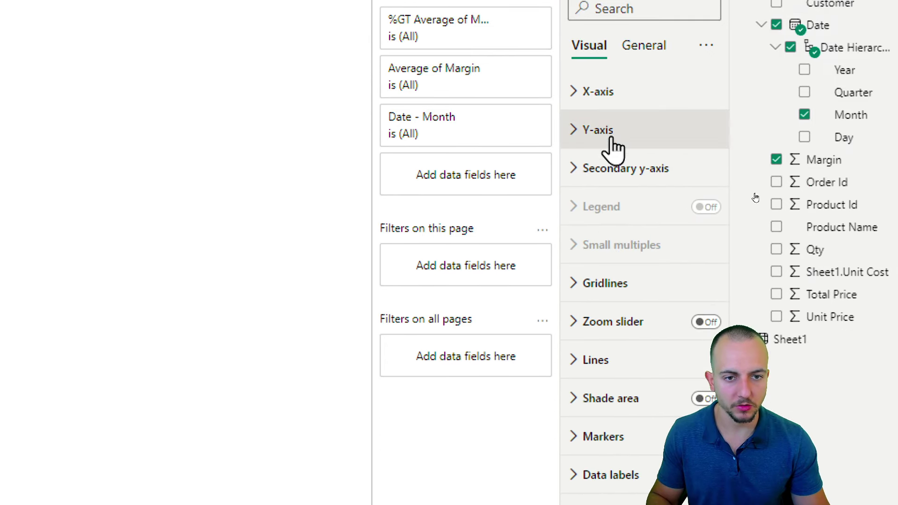
pyautogui.click(608, 131)
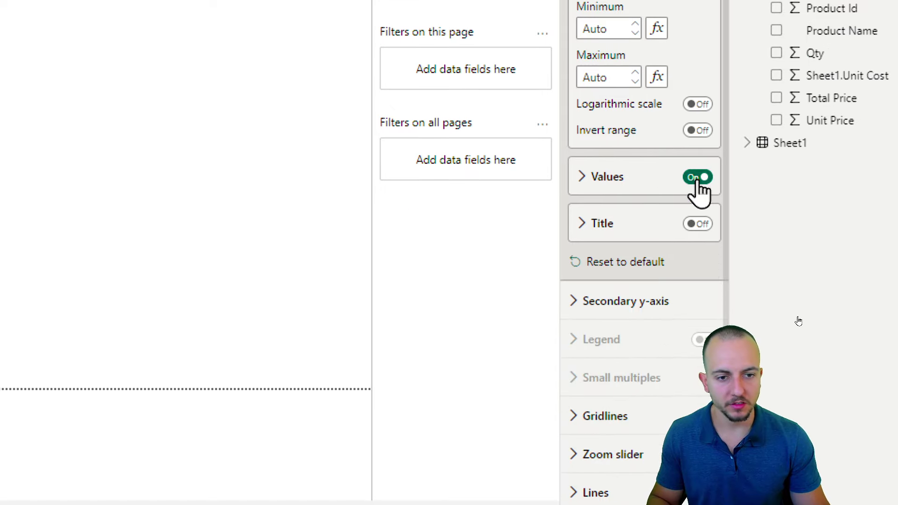
pyautogui.click(697, 177)
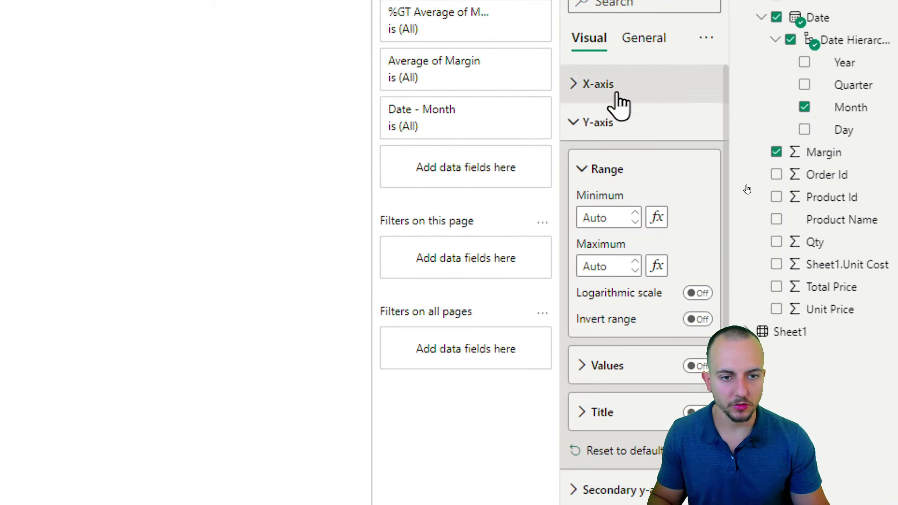
# Turn on data labels so each month's margin percentage shows, e.g. 33.28% for June
pyautogui.click(601, 122)
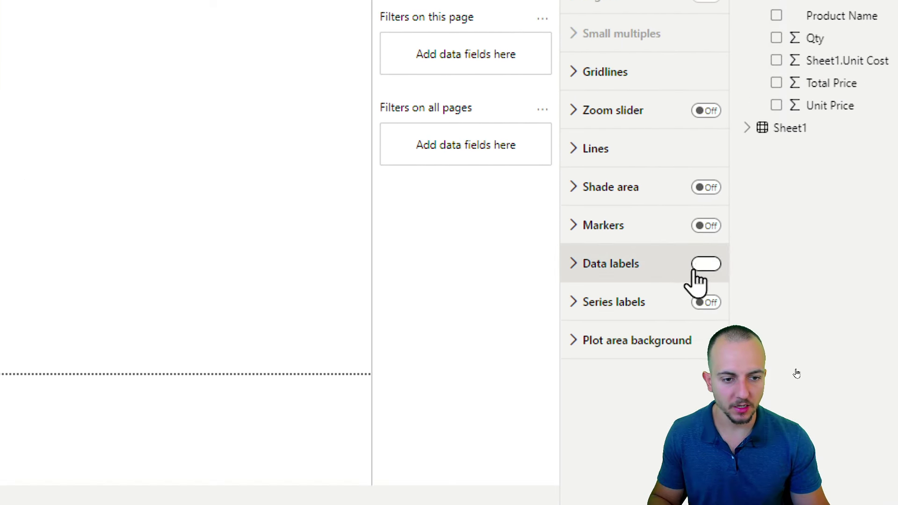
pyautogui.click(696, 276)
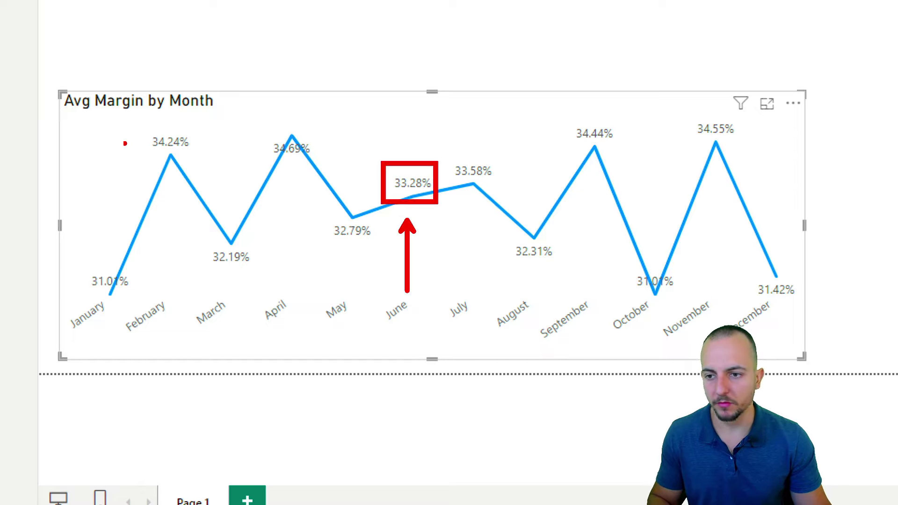
pyautogui.moveTo(53, 125); pyautogui.dragTo(100, 268)
pyautogui.press('Escape')
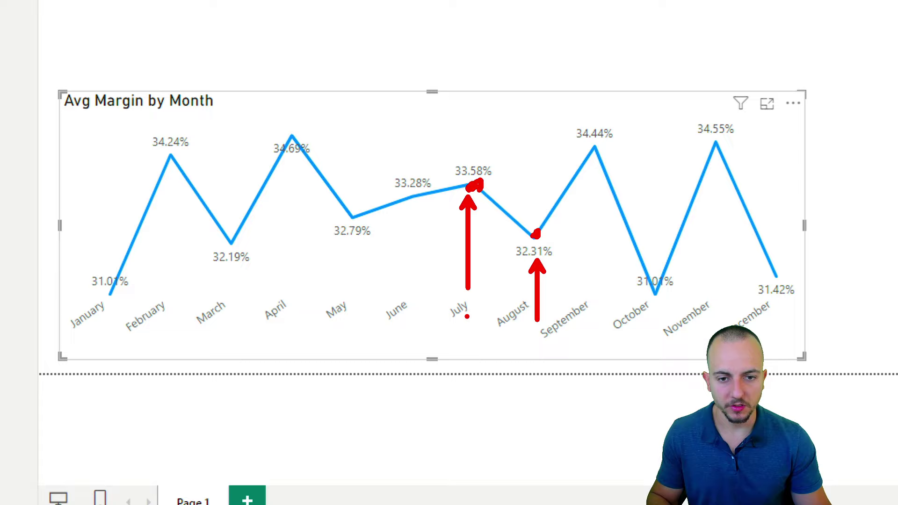
pyautogui.press('Escape')
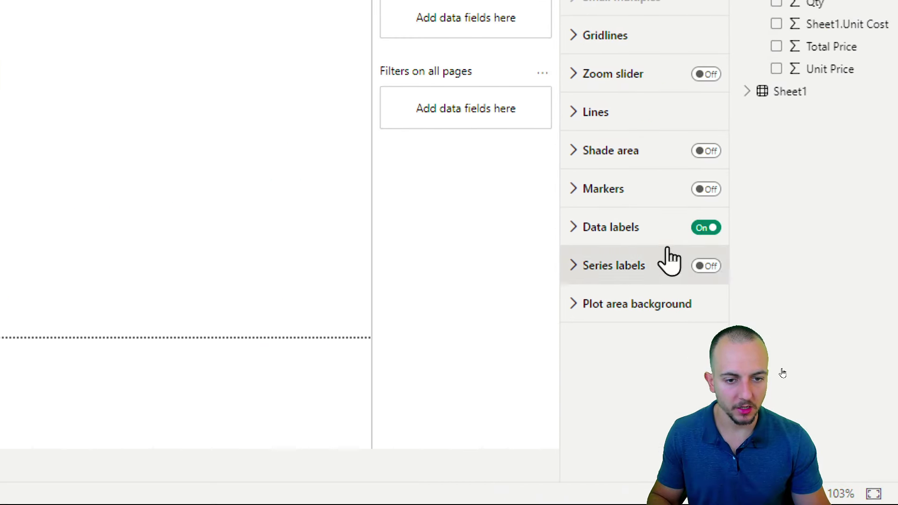
# Turn on markers at each month and set the line's interpolation type to Smooth
pyautogui.click(705, 189)
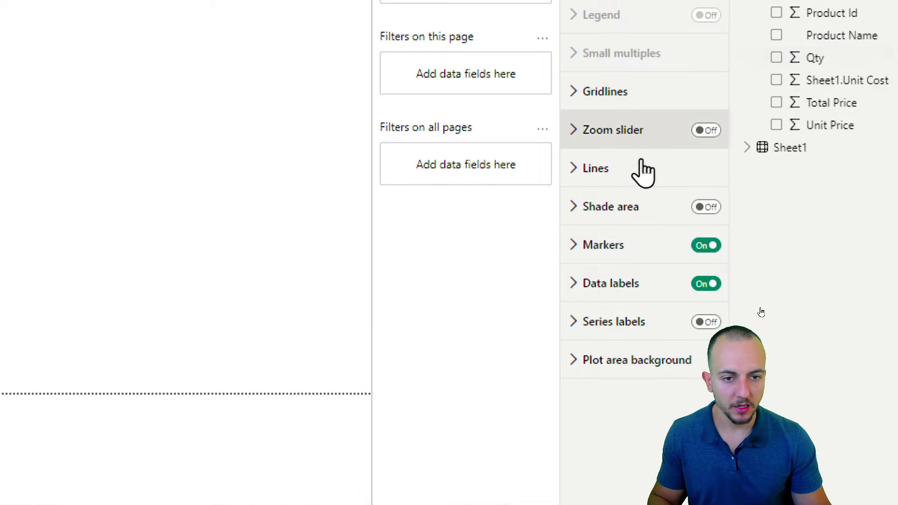
pyautogui.click(608, 170)
pyautogui.scroll(-6, 672, 308)
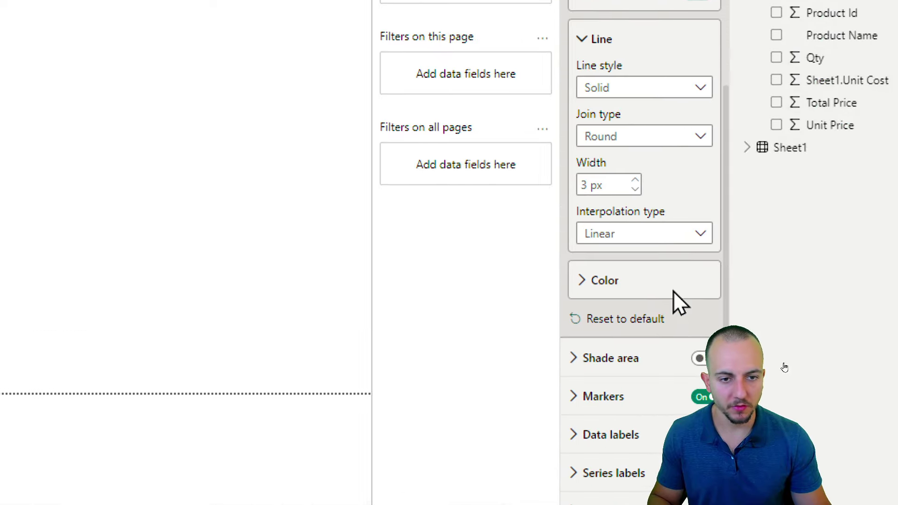
pyautogui.click(667, 238)
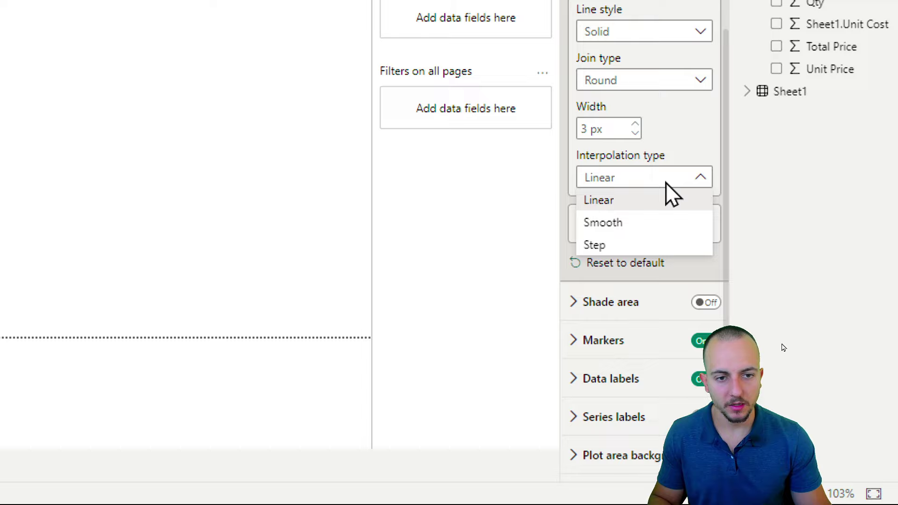
pyautogui.click(656, 227)
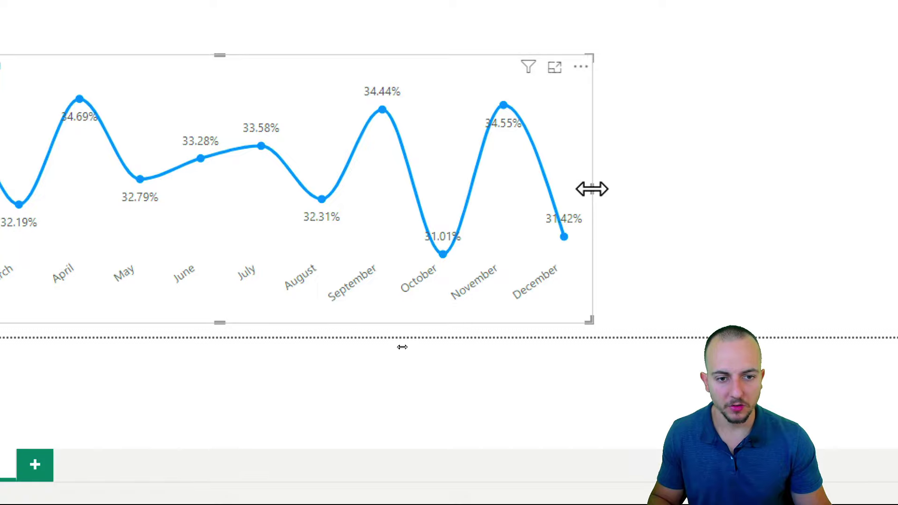
# Widen the Avg Margin by Month chart across the lower page, then narrow it slightly
pyautogui.moveTo(592, 189); pyautogui.dragTo(792, 194)
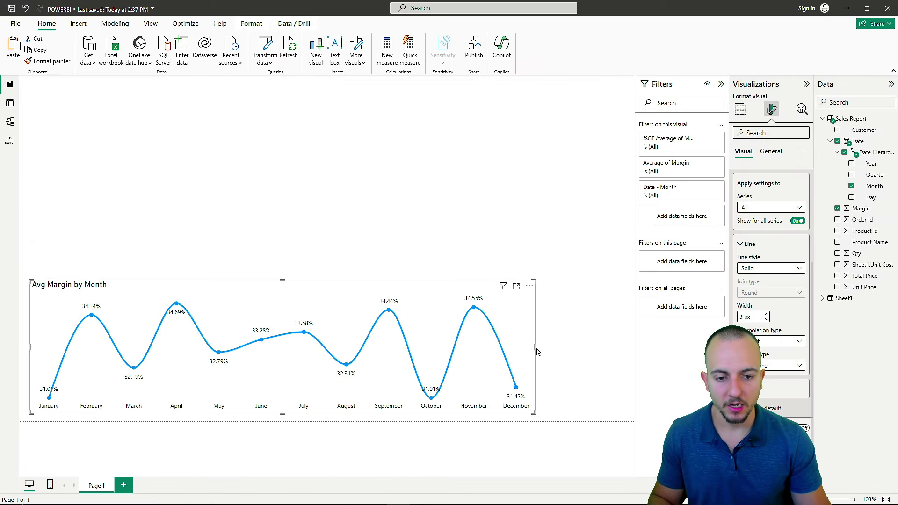
pyautogui.moveTo(536, 347); pyautogui.dragTo(491, 361)
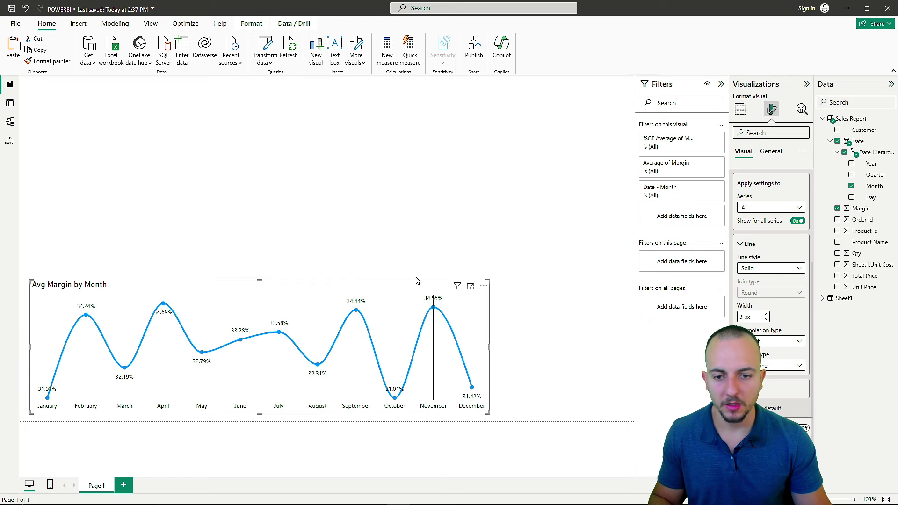
pyautogui.click(360, 225)
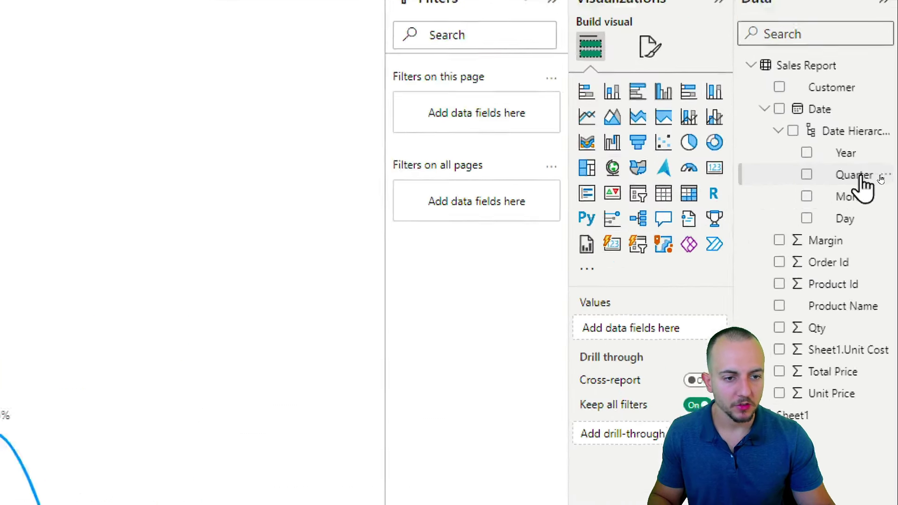
# Add a new card visual and resize it narrower and shorter at the top left
pyautogui.click(710, 168)
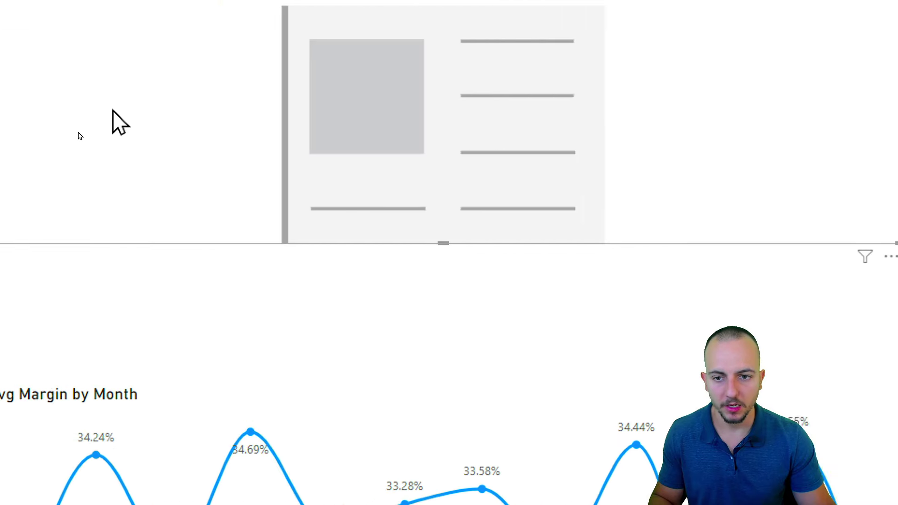
pyautogui.moveTo(748, 230); pyautogui.dragTo(180, 269)
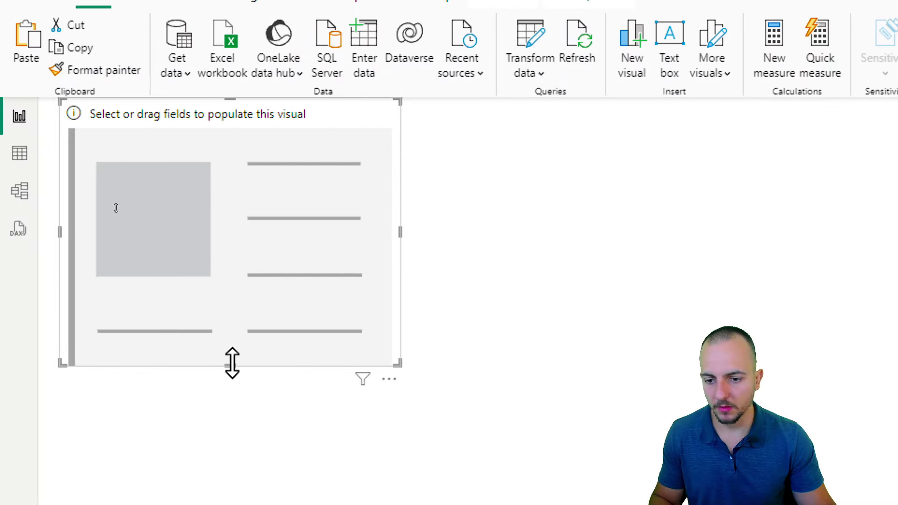
pyautogui.moveTo(233, 363); pyautogui.dragTo(254, 271)
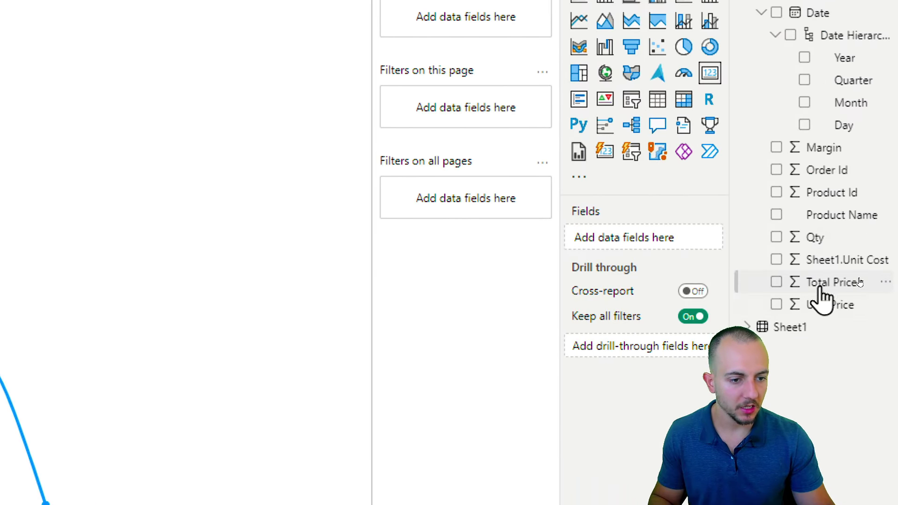
# Put Total Price in the card's Fields so it shows Sum of Total Price, 30.64K
pyautogui.moveTo(837, 283); pyautogui.dragTo(646, 240)
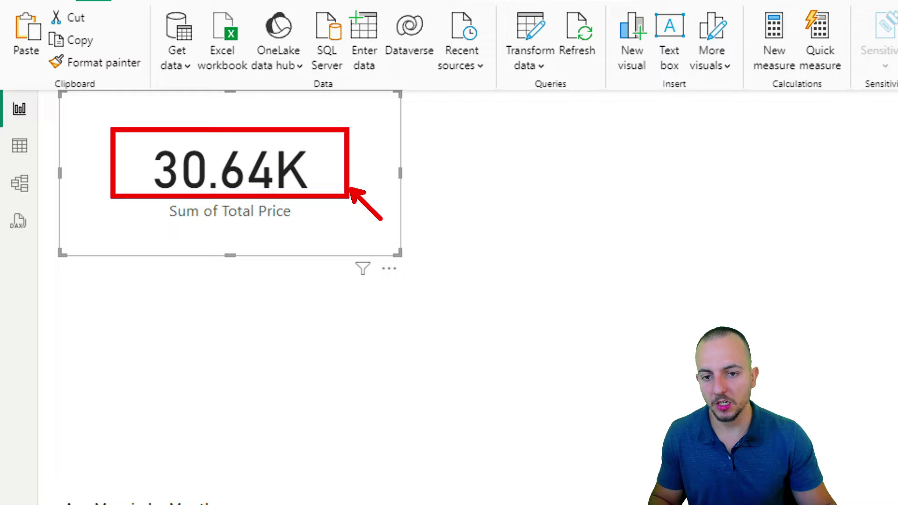
pyautogui.press('Escape')
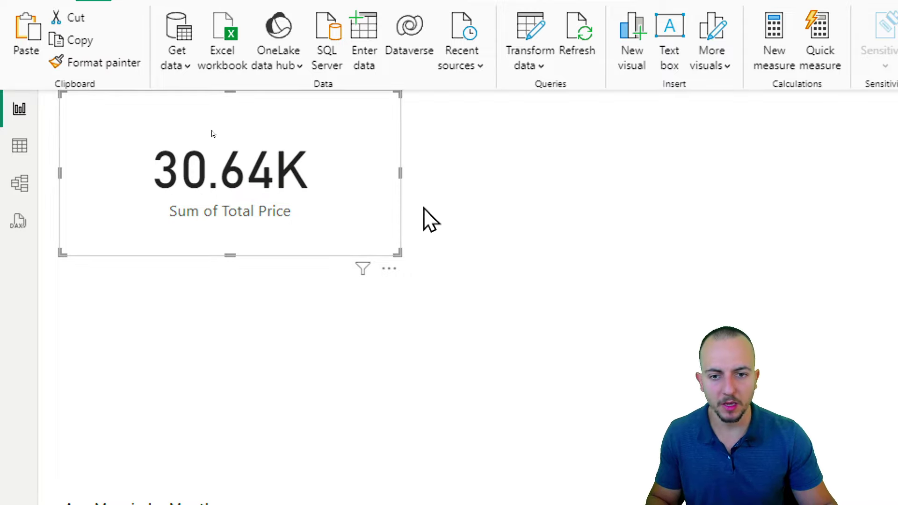
pyautogui.moveTo(418, 122)
pyautogui.mouseDown()
pyautogui.moveTo(425, 287)
pyautogui.moveTo(241, 295)
pyautogui.mouseUp()
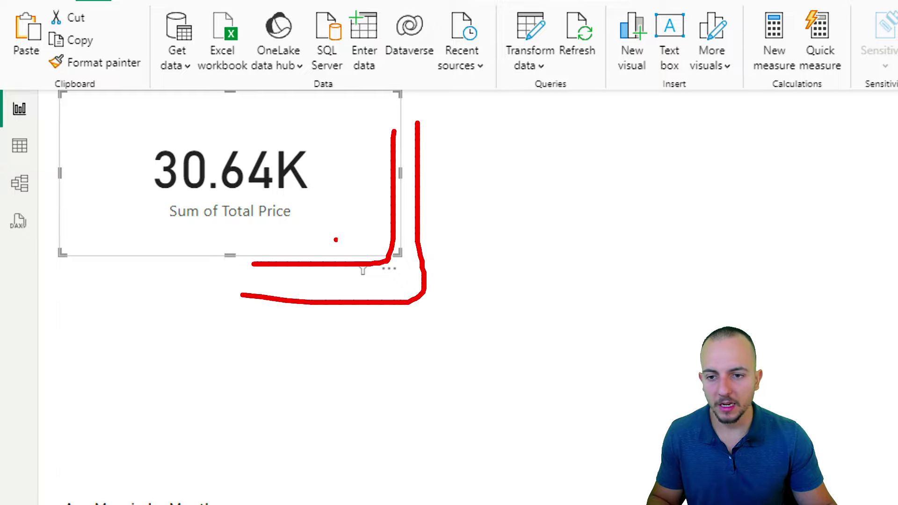
pyautogui.moveTo(314, 240); pyautogui.dragTo(152, 94)
pyautogui.press('Escape')
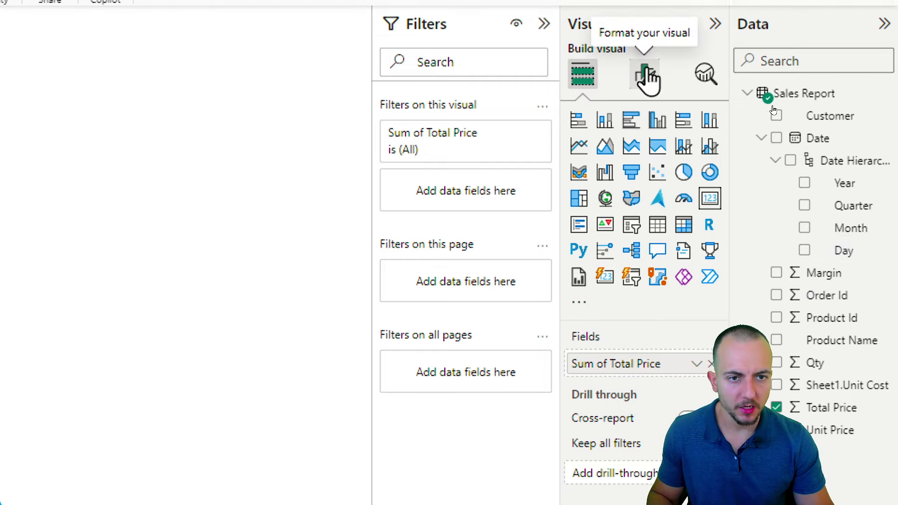
# Set the card's callout Display units to None, showing 30,635.92, then view the data table
pyautogui.click(644, 73)
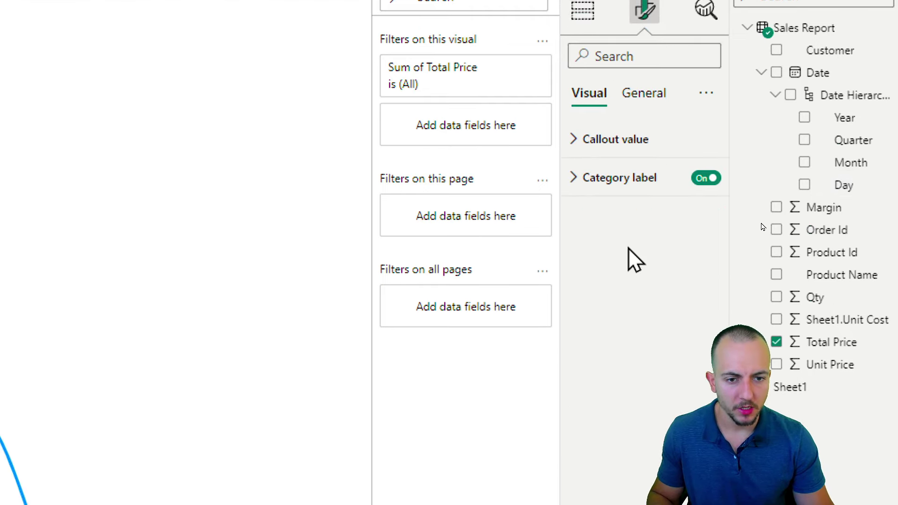
pyautogui.click(603, 142)
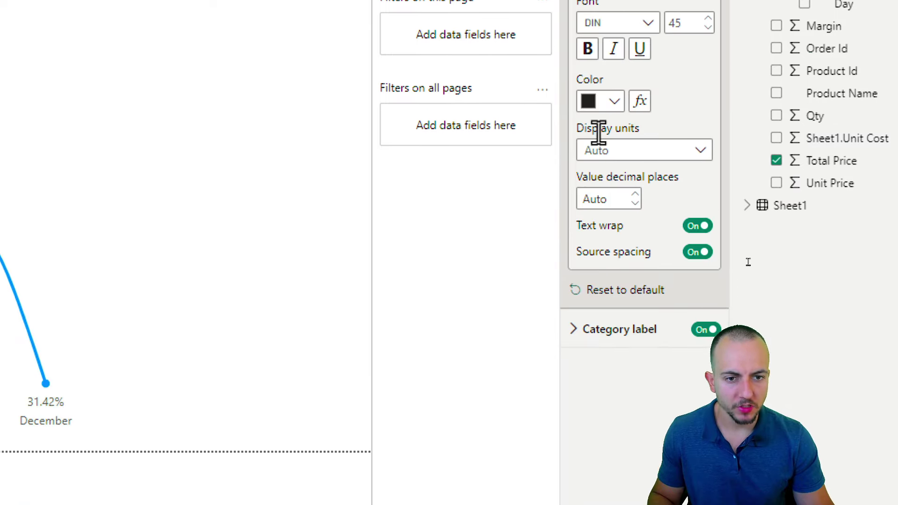
pyautogui.click(697, 158)
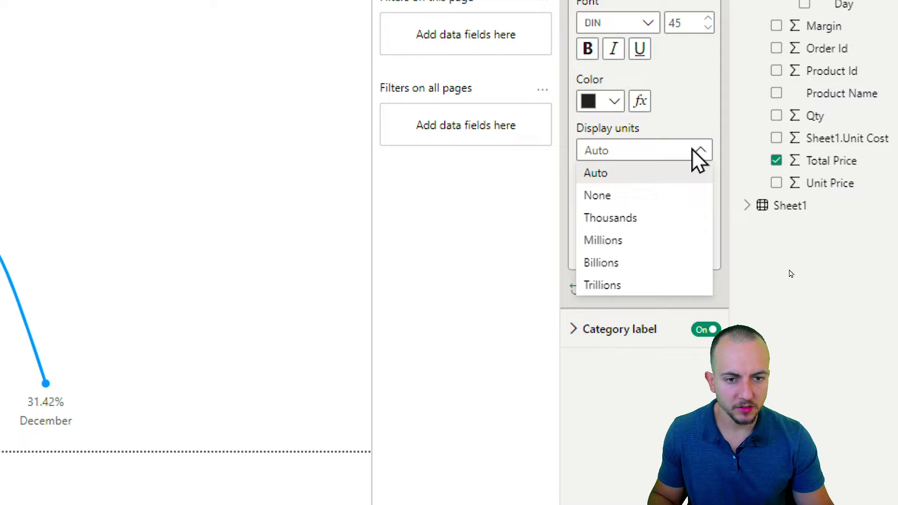
pyautogui.click(614, 196)
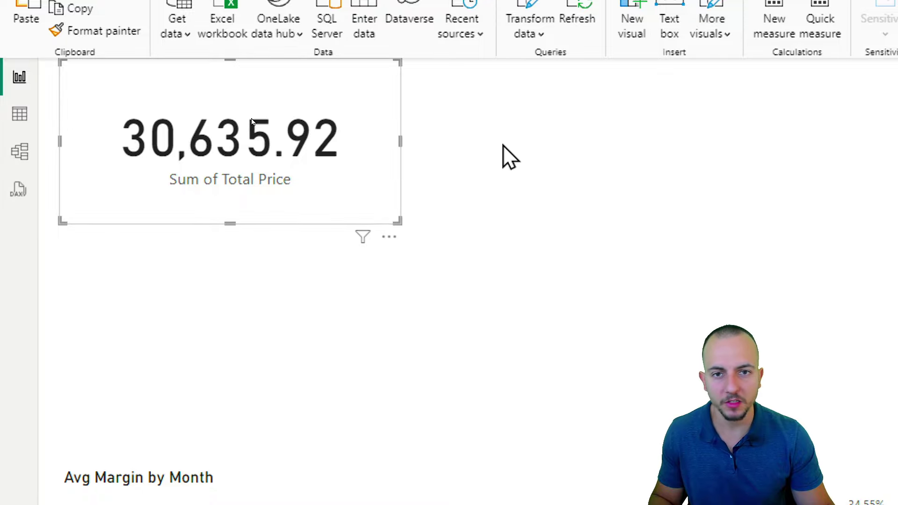
pyautogui.click(19, 114)
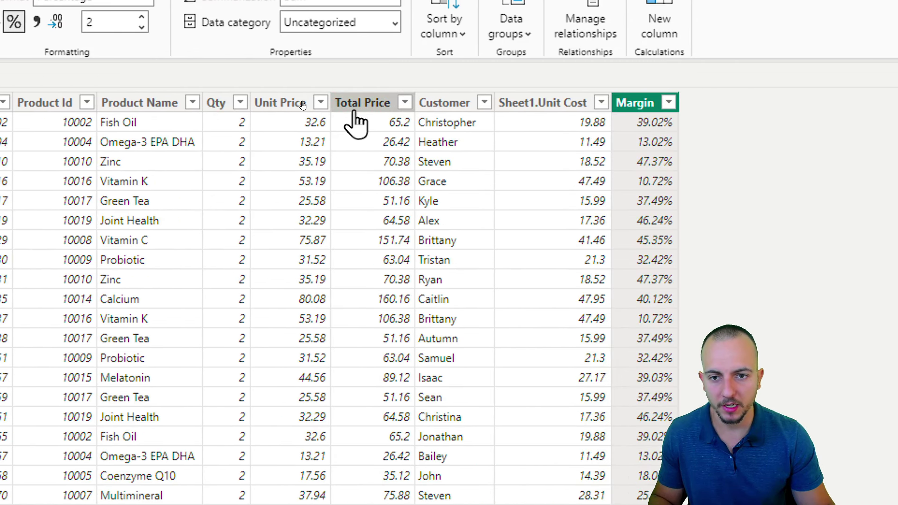
# Format the Total Price and Unit Price columns as Currency and return to the report
pyautogui.click(360, 104)
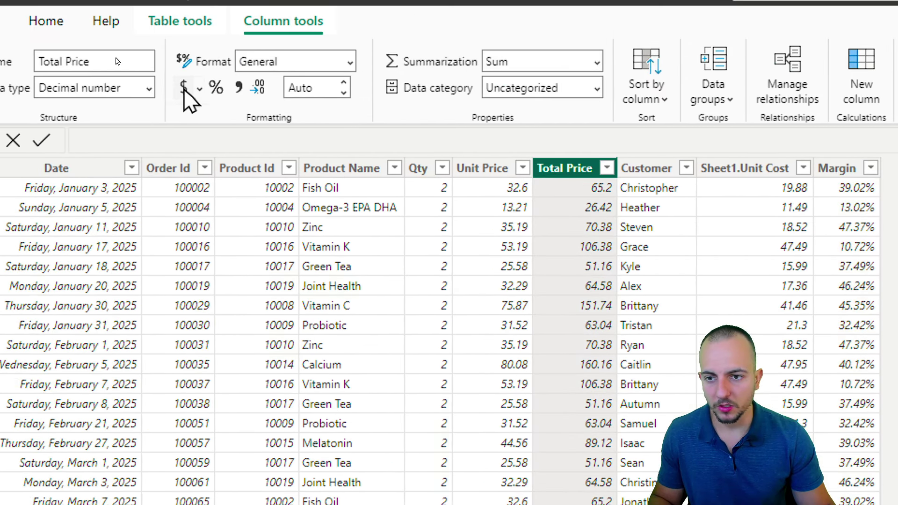
pyautogui.click(184, 88)
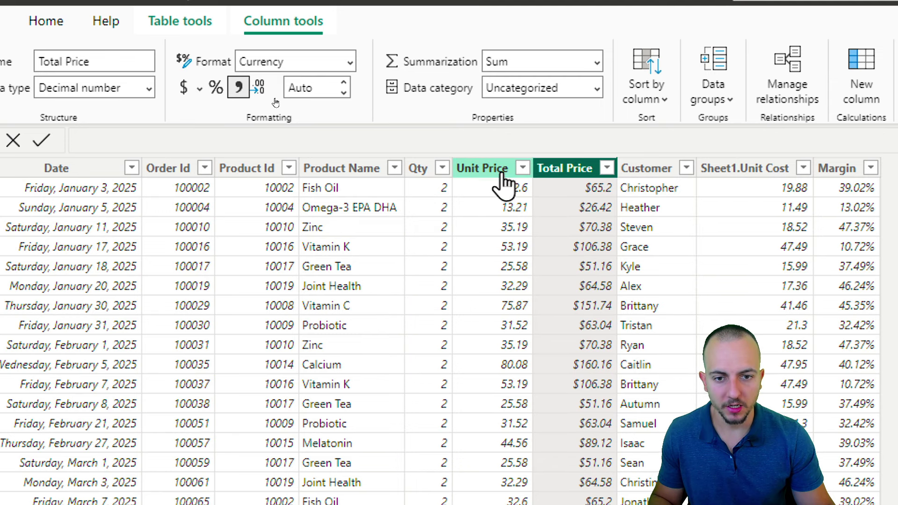
pyautogui.click(496, 169)
pyautogui.click(184, 87)
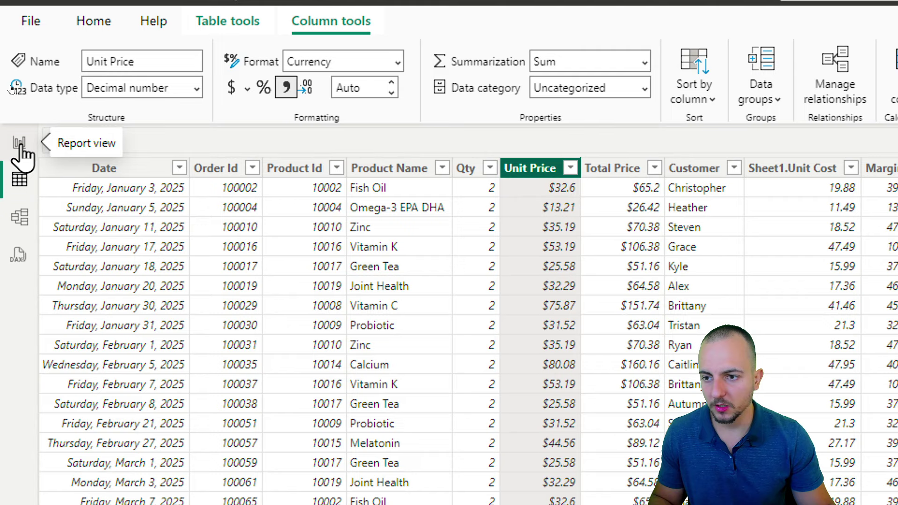
pyautogui.click(19, 145)
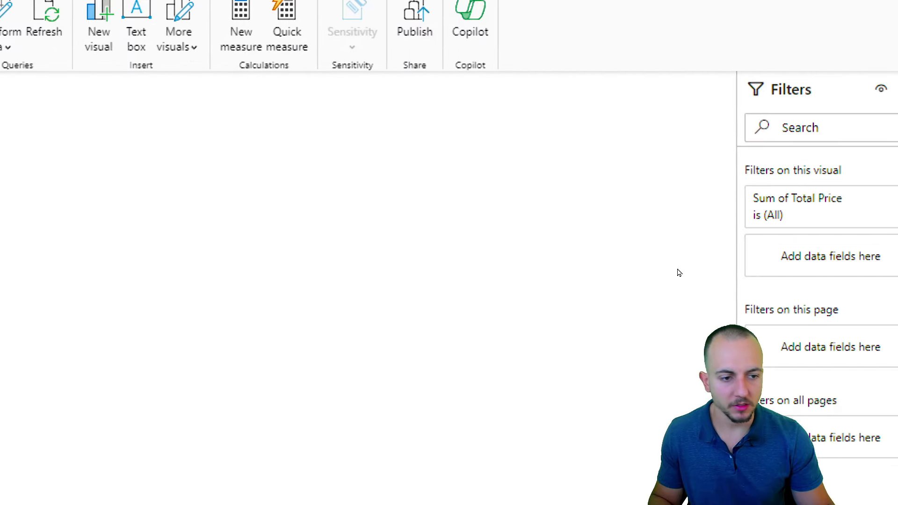
# Set the card's callout Display units to Thousands so it reads $30.64K
pyautogui.click(697, 234)
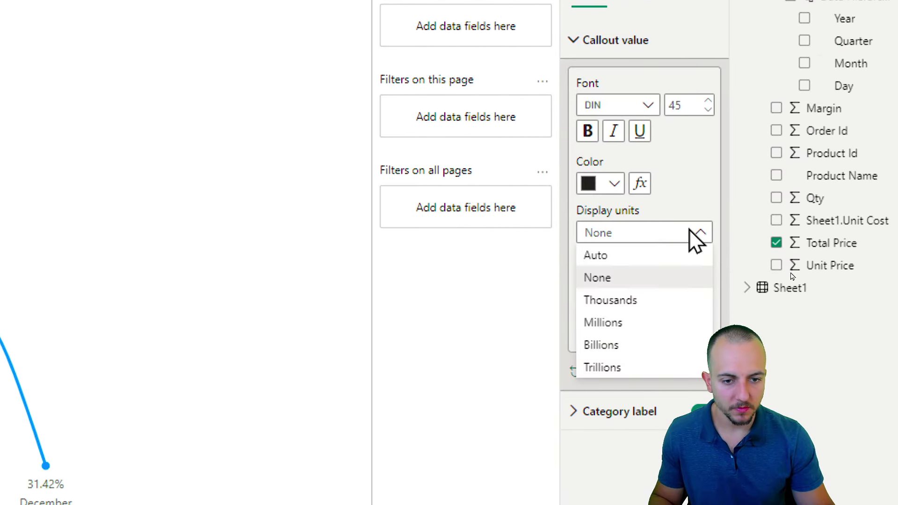
pyautogui.click(416, 293)
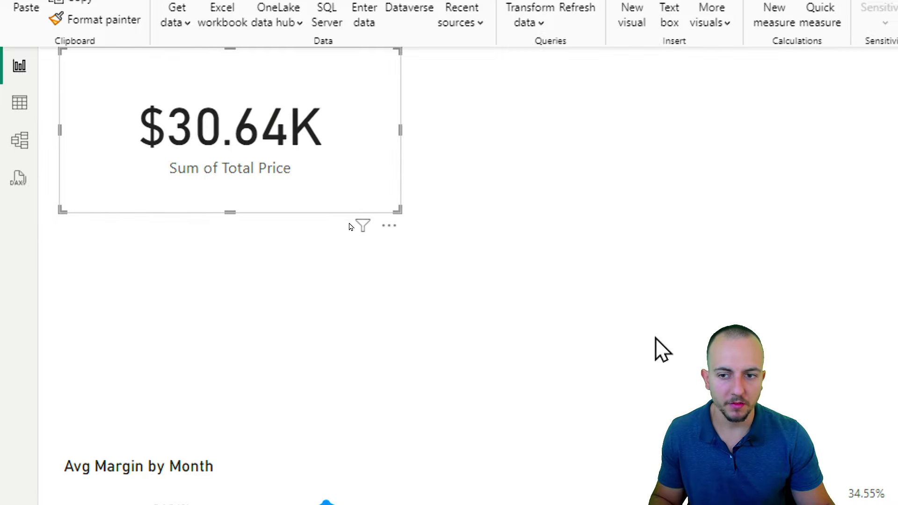
pyautogui.click(655, 206)
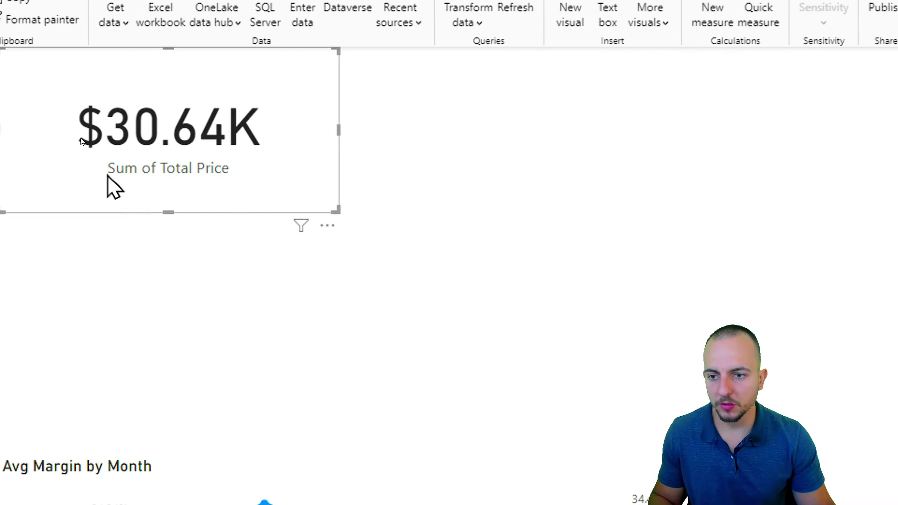
pyautogui.moveTo(149, 167); pyautogui.dragTo(290, 168)
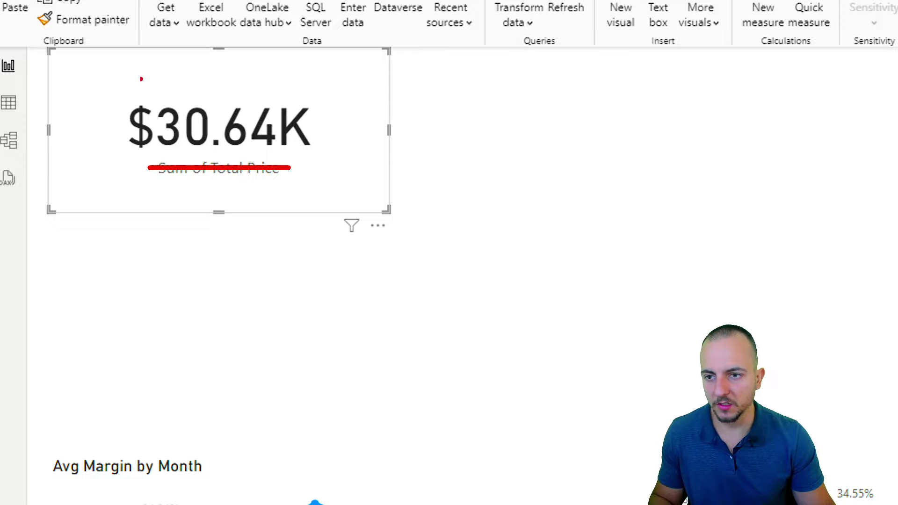
pyautogui.moveTo(47, 48)
pyautogui.mouseDown()
pyautogui.moveTo(394, 87)
pyautogui.moveTo(447, 125)
pyautogui.mouseUp()
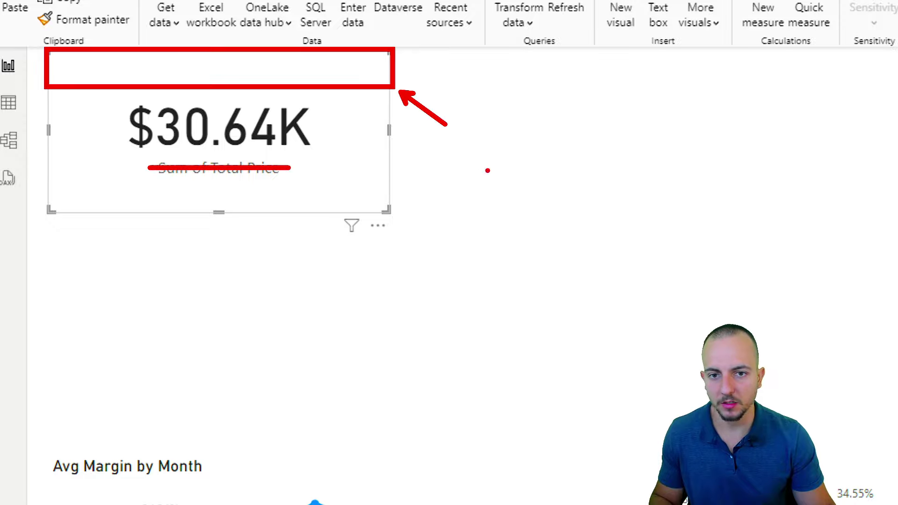
pyautogui.press('Escape')
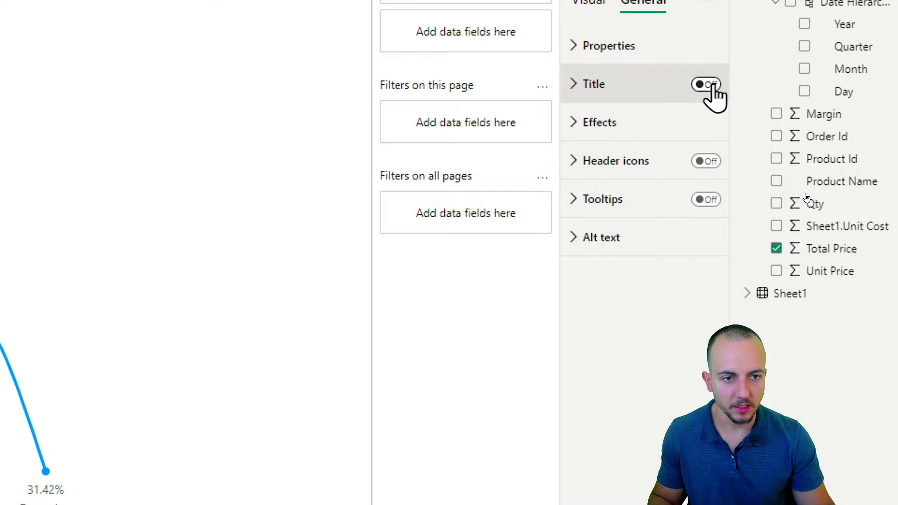
# Turn off the card's Sum of Total Price category label
pyautogui.click(596, 66)
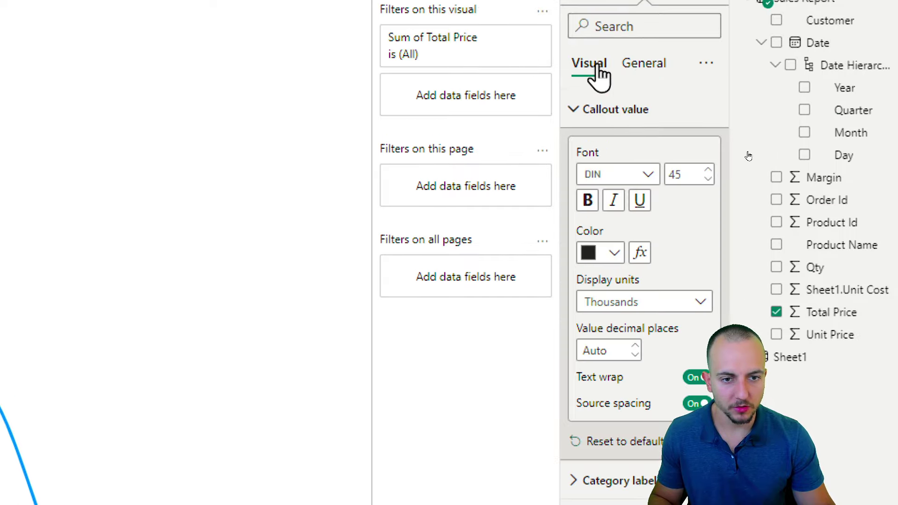
pyautogui.click(626, 111)
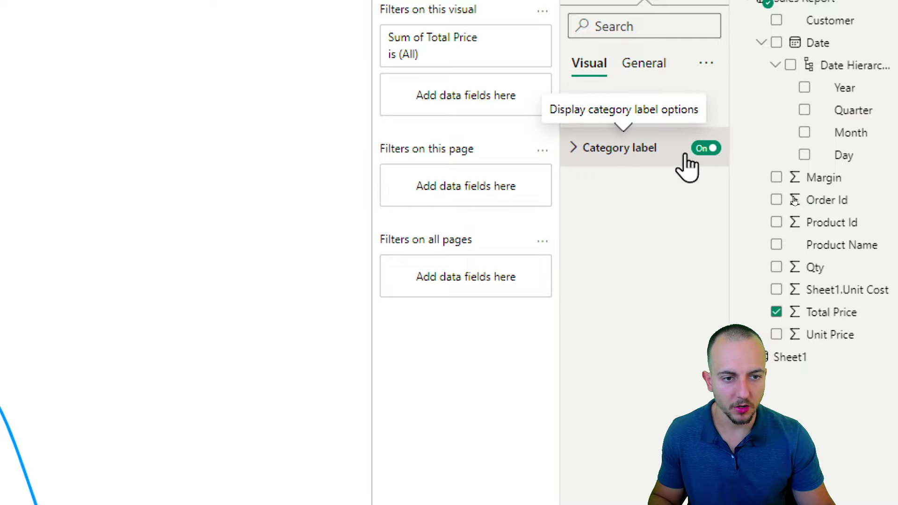
pyautogui.click(704, 148)
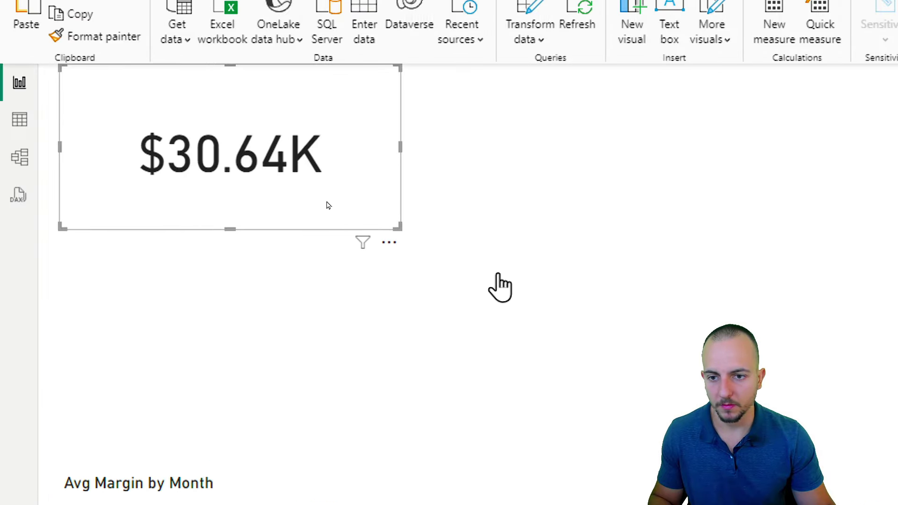
# Turn on the card's title and begin entering 'Total Sold' as its text
pyautogui.click(651, 221)
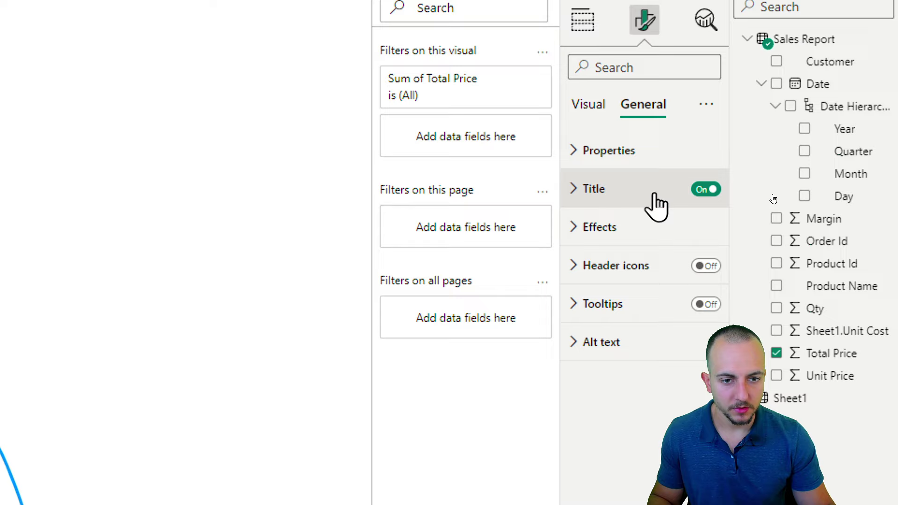
pyautogui.click(657, 206)
pyautogui.click(659, 180)
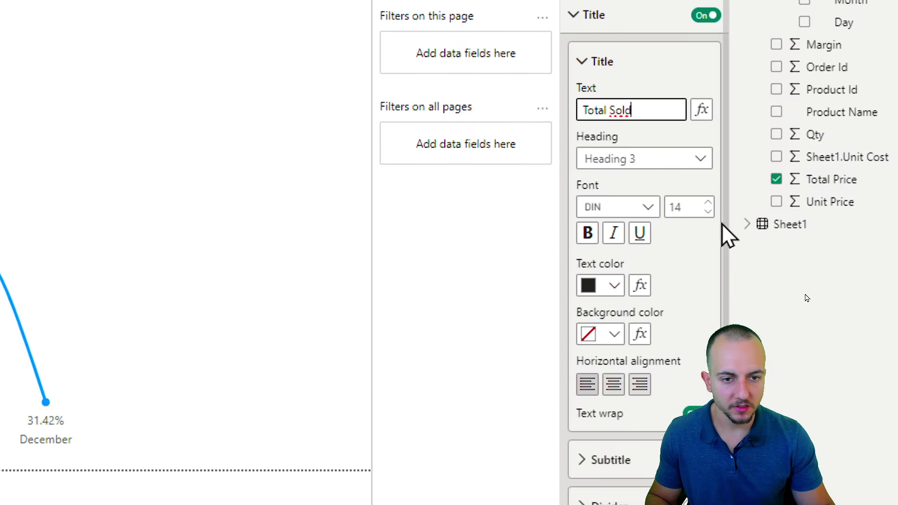
# Format the Total Sold title: size 30, bold, centred, White 30% darker background, white text
pyautogui.click(709, 203)
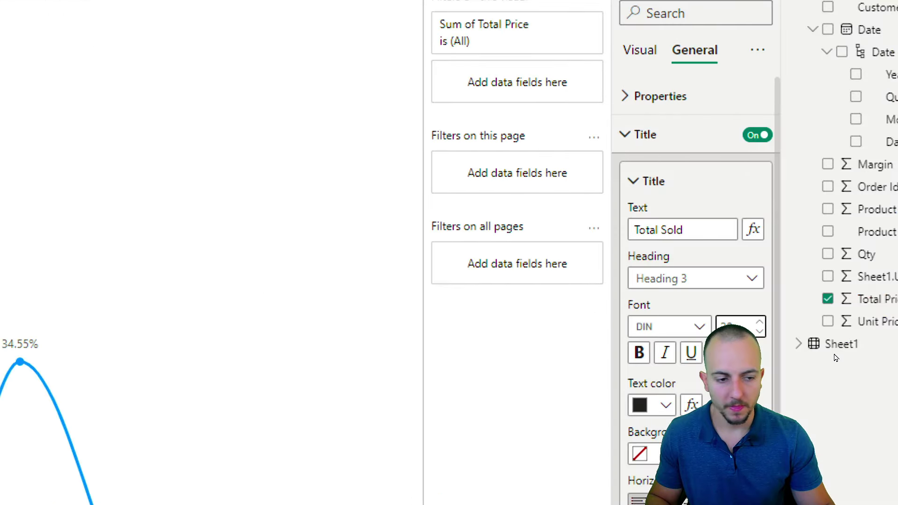
pyautogui.click(616, 333)
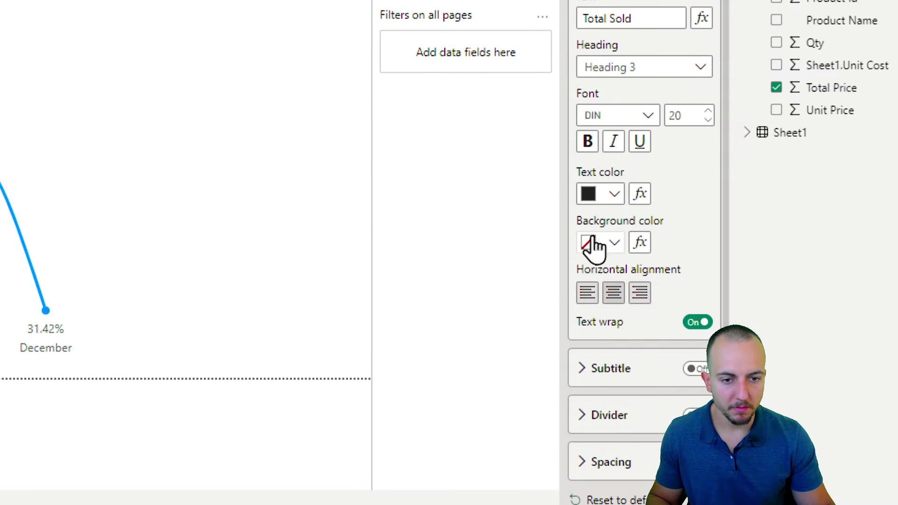
pyautogui.click(594, 248)
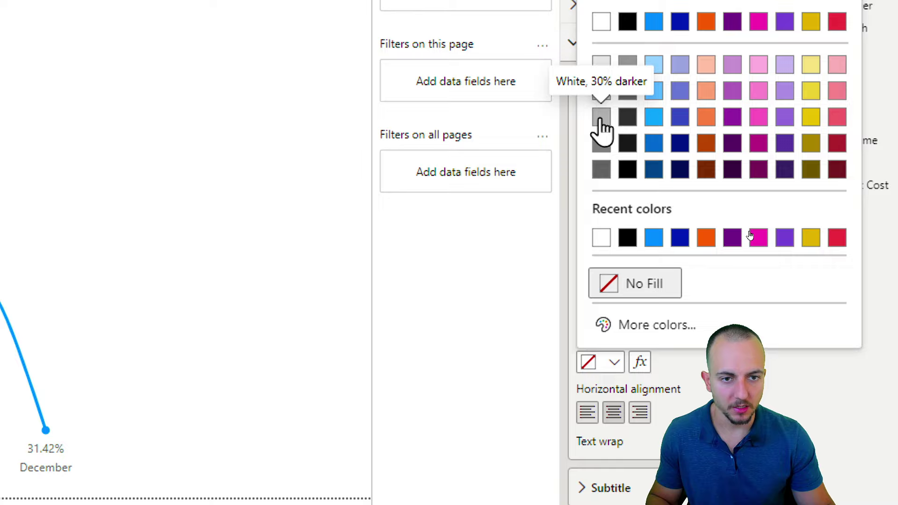
pyautogui.click(598, 119)
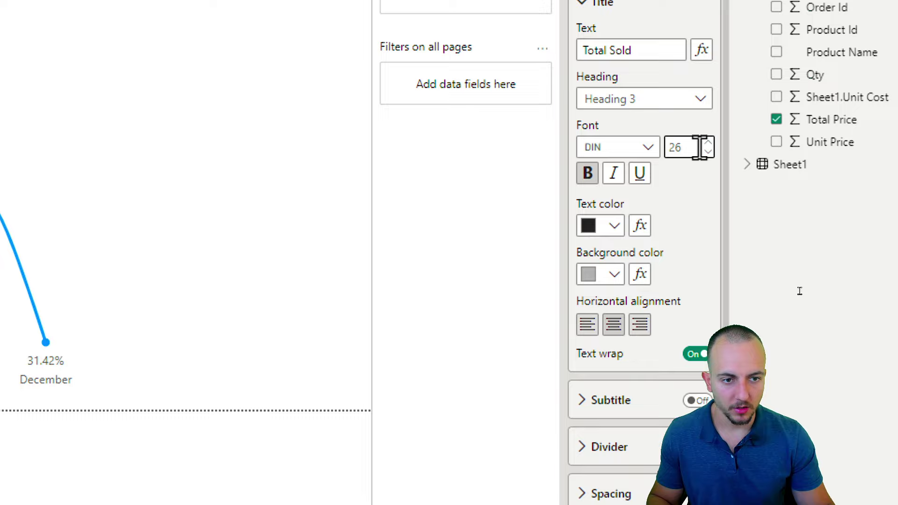
pyautogui.click(709, 143)
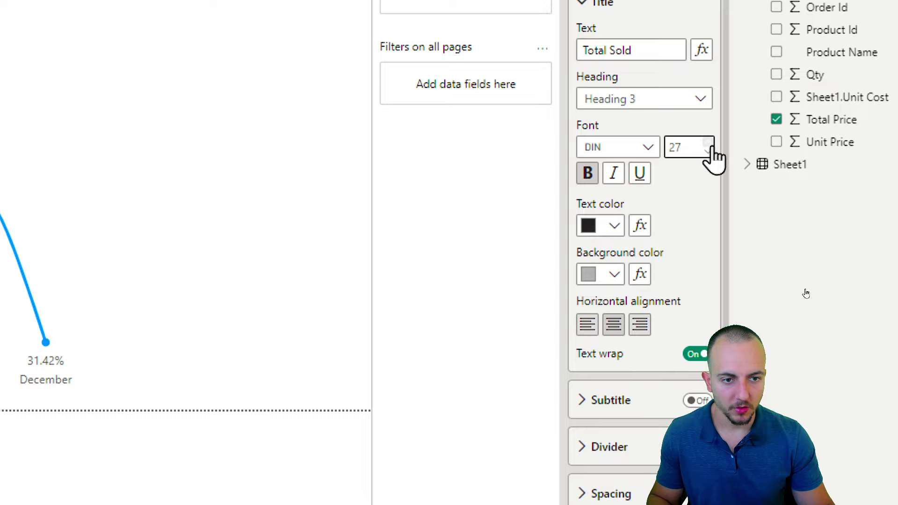
pyautogui.click(614, 226)
pyautogui.click(601, 291)
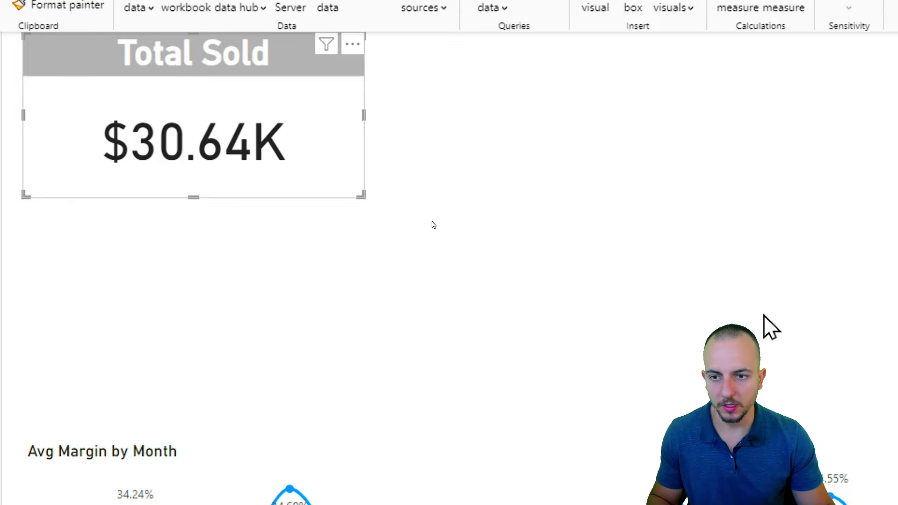
# Switch on a border around the Total Sold card under Effects
pyautogui.click(653, 232)
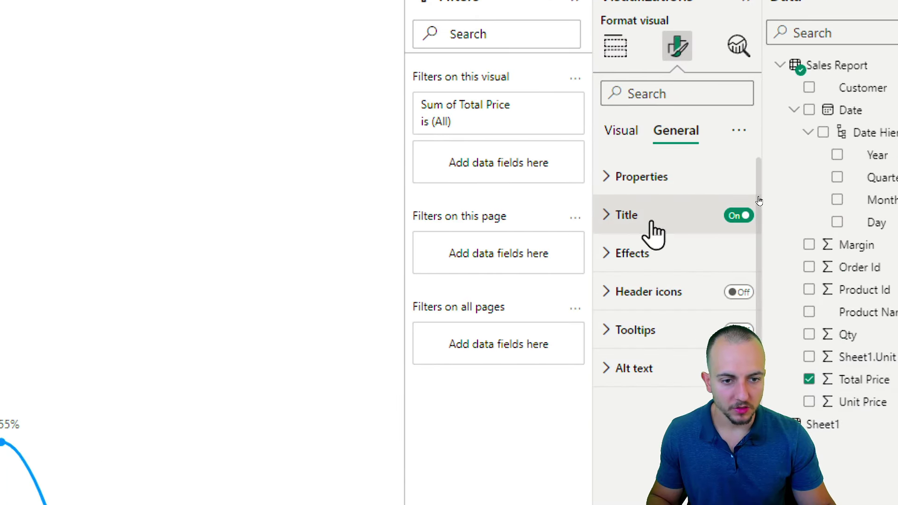
pyautogui.click(664, 271)
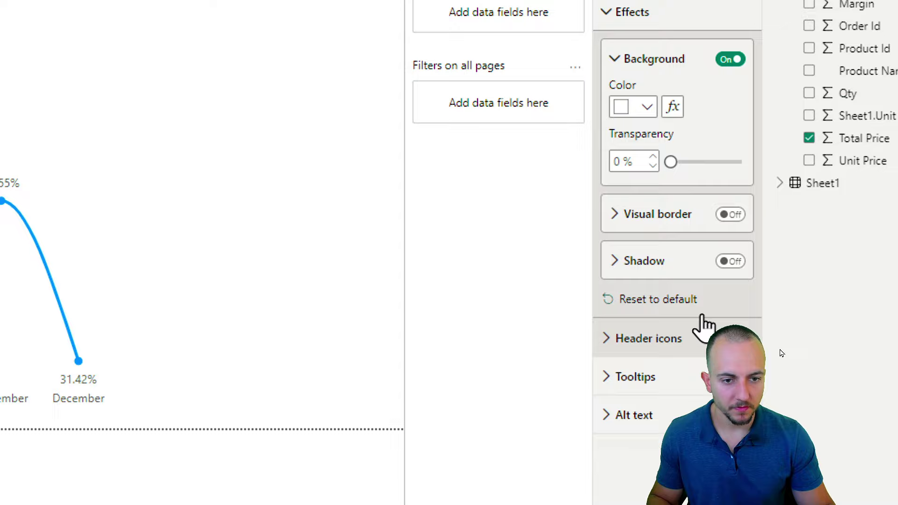
pyautogui.click(733, 225)
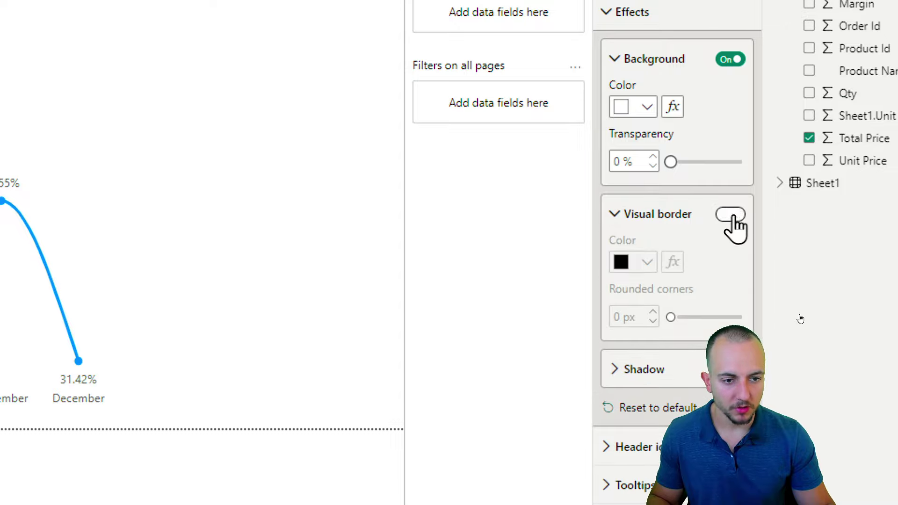
pyautogui.click(733, 225)
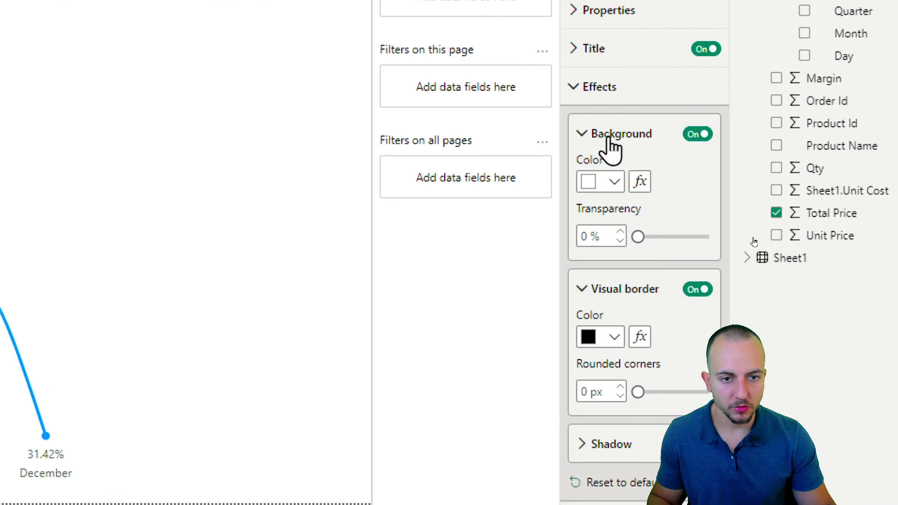
# Set the card background to the custom light blue #BAE1FF
pyautogui.click(608, 184)
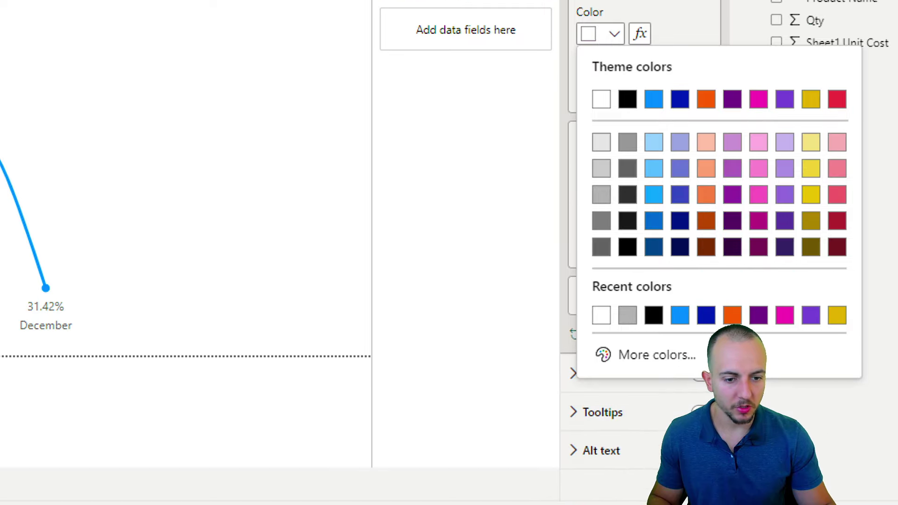
pyautogui.click(683, 360)
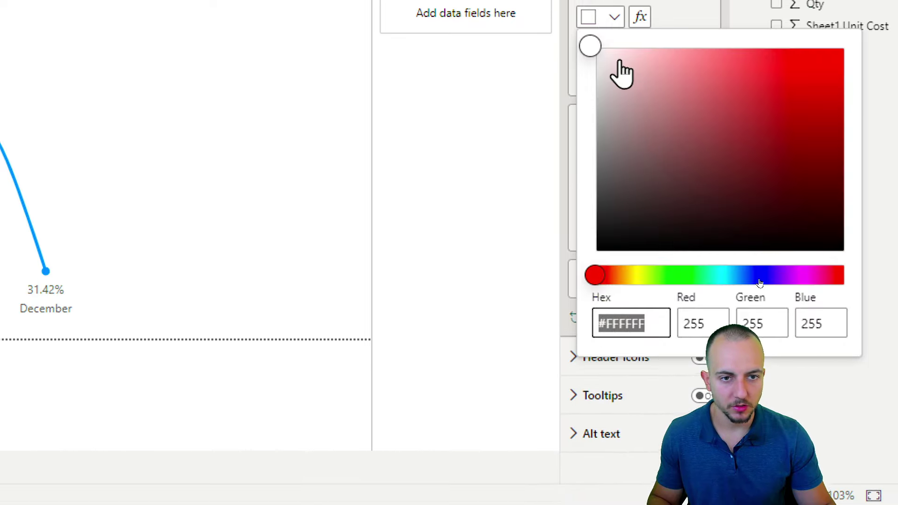
pyautogui.click(612, 74)
pyautogui.moveTo(619, 295); pyautogui.dragTo(737, 299)
pyautogui.moveTo(639, 82); pyautogui.dragTo(667, 68)
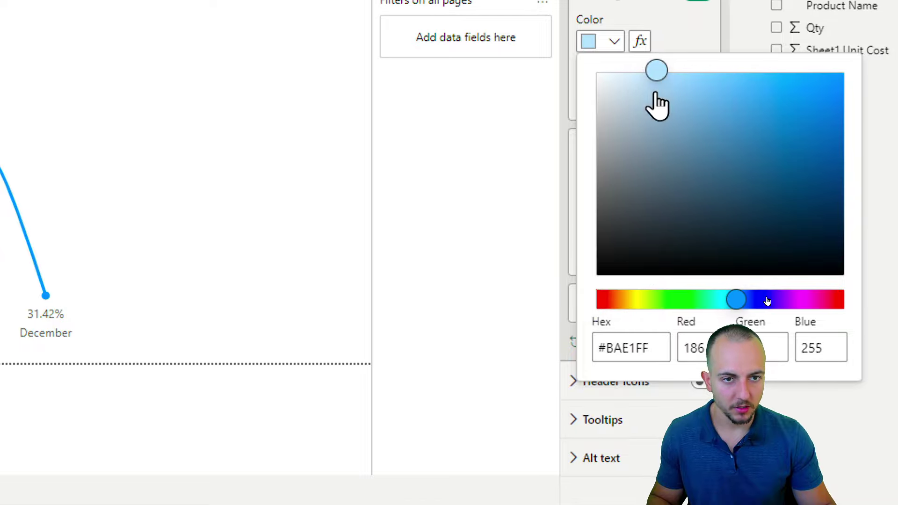
pyautogui.click(473, 162)
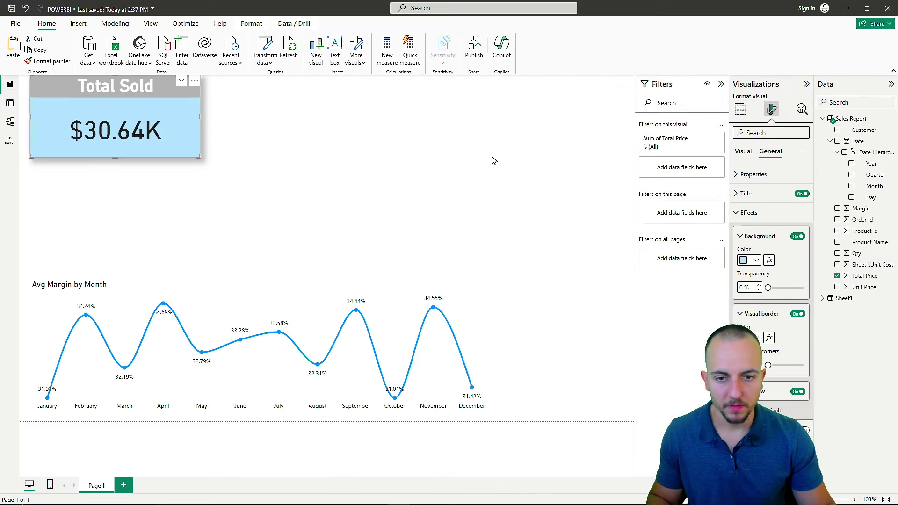
pyautogui.click(603, 267)
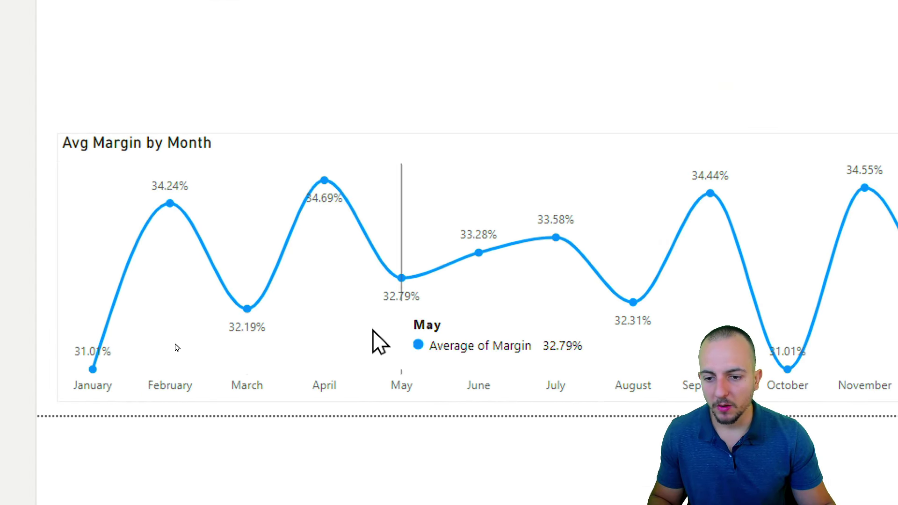
pyautogui.moveTo(127, 367)
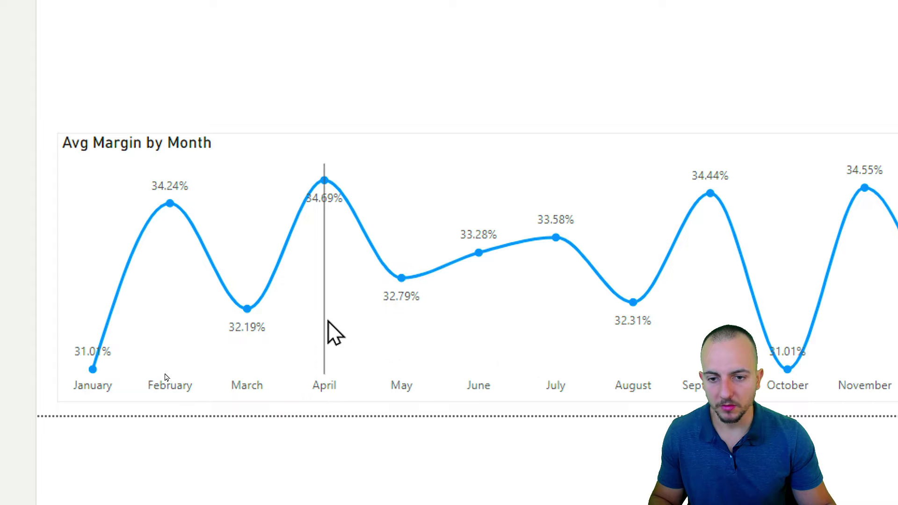
pyautogui.click(329, 322)
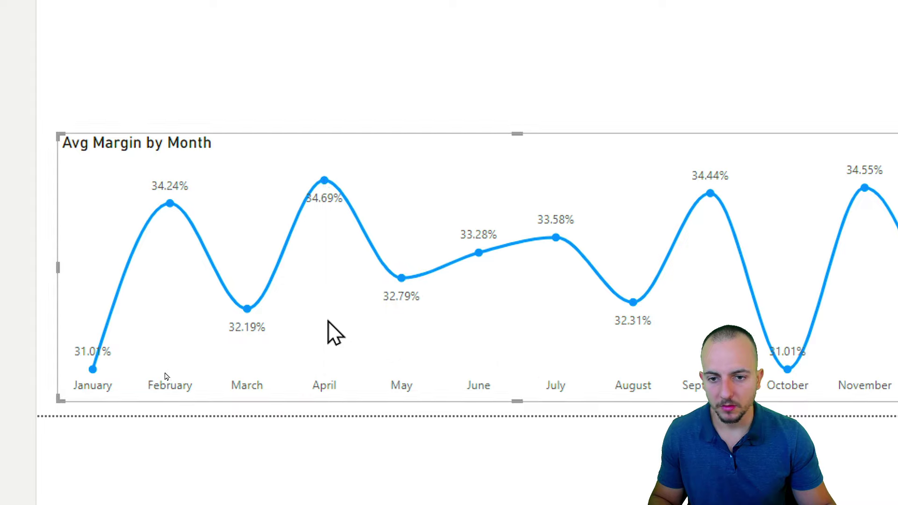
pyautogui.click(325, 182)
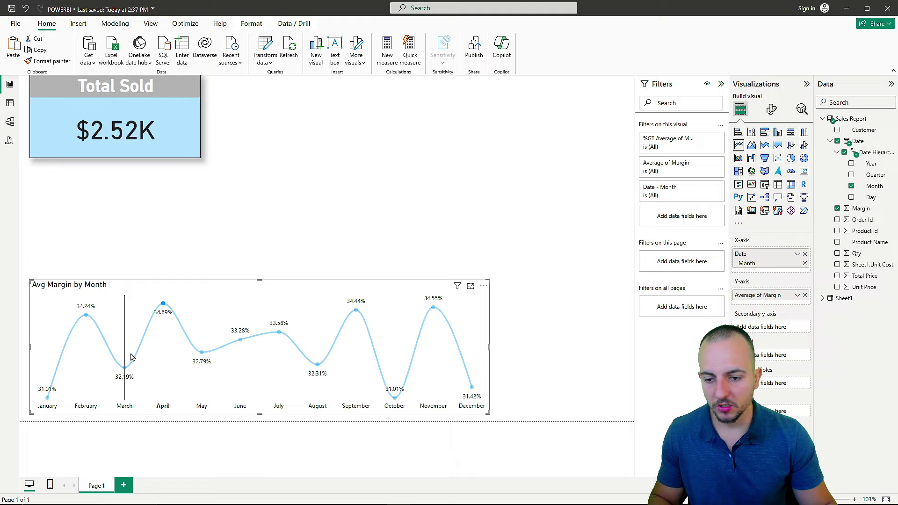
pyautogui.click(125, 370)
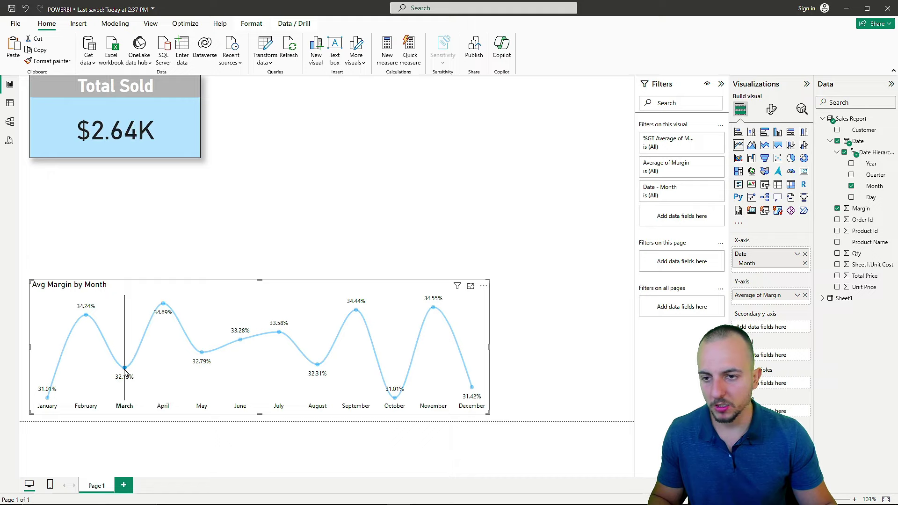
pyautogui.click(202, 360)
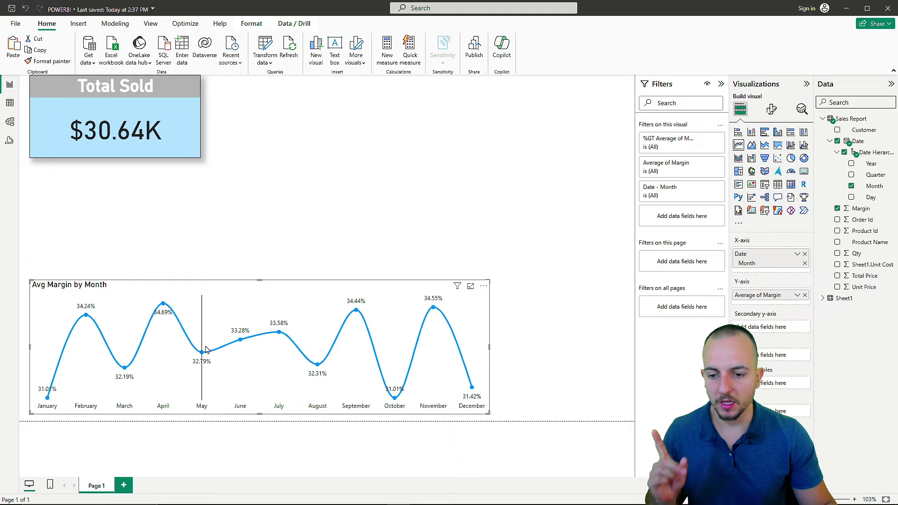
pyautogui.click(201, 352)
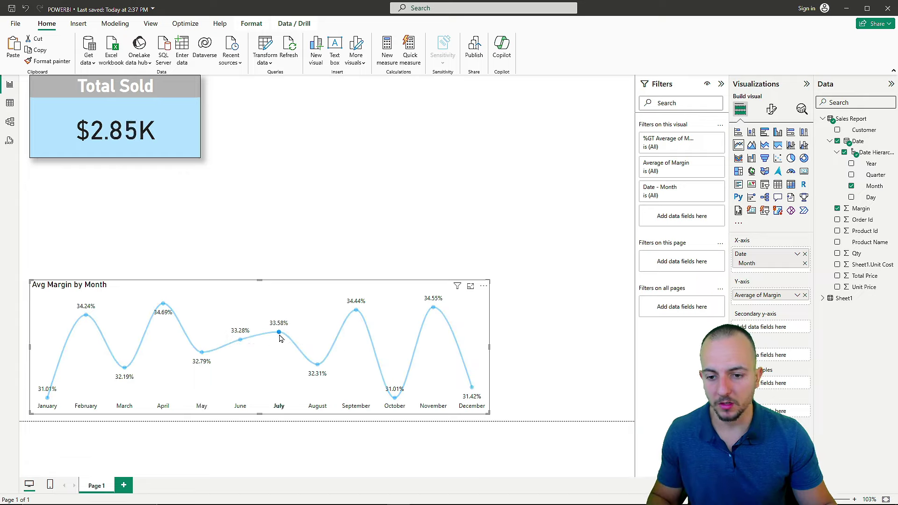
pyautogui.click(357, 312)
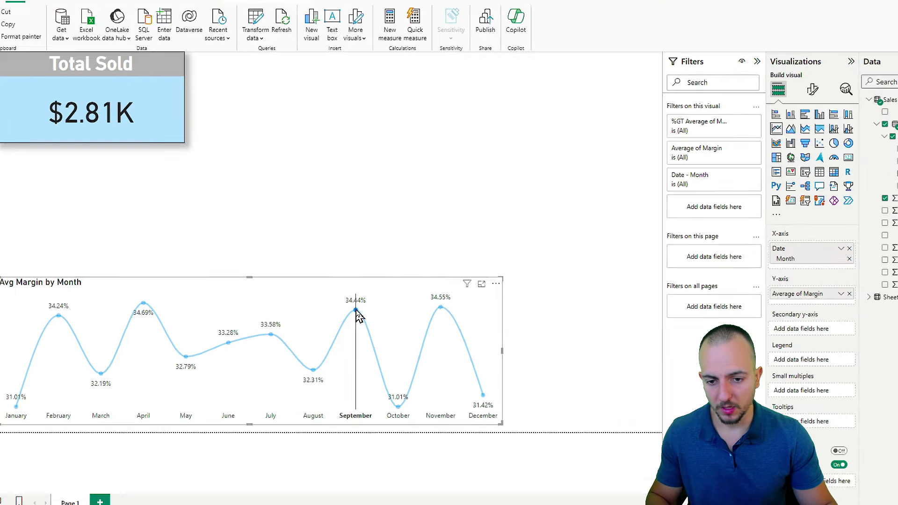
pyautogui.click(356, 311)
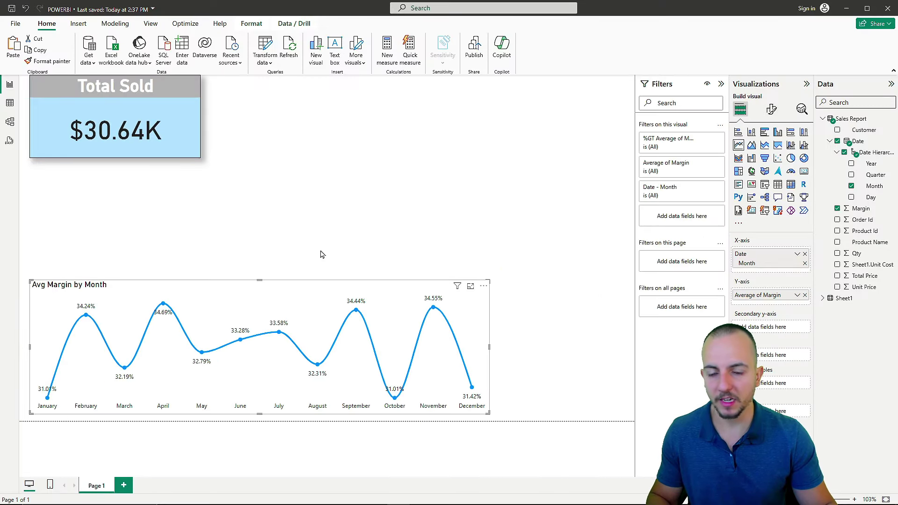
pyautogui.click(302, 231)
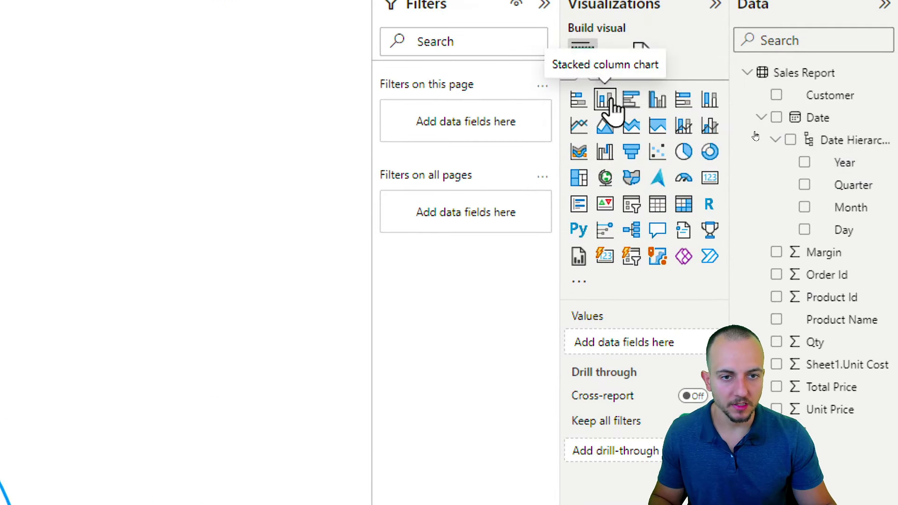
# Add a stacked column chart below the Total Sold card, matching the line chart's width
pyautogui.click(606, 100)
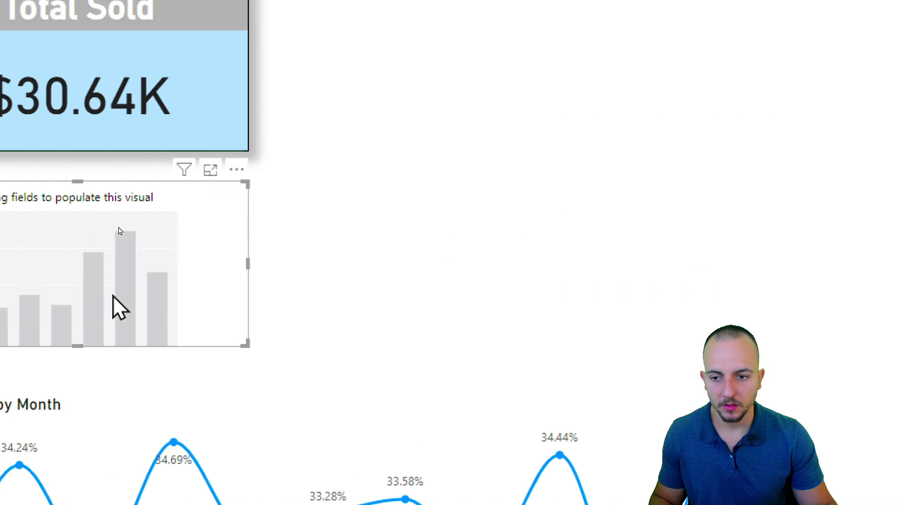
pyautogui.moveTo(224, 253); pyautogui.dragTo(224, 295)
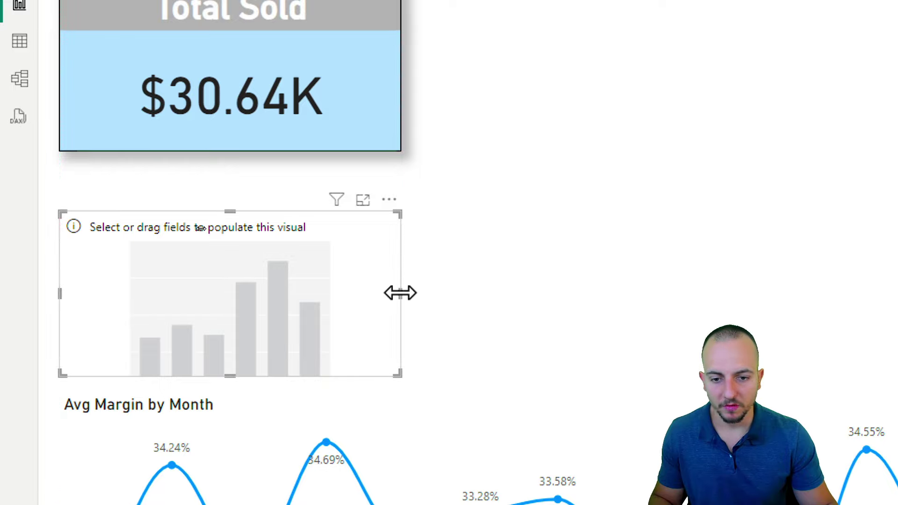
pyautogui.moveTo(400, 293); pyautogui.dragTo(897, 316)
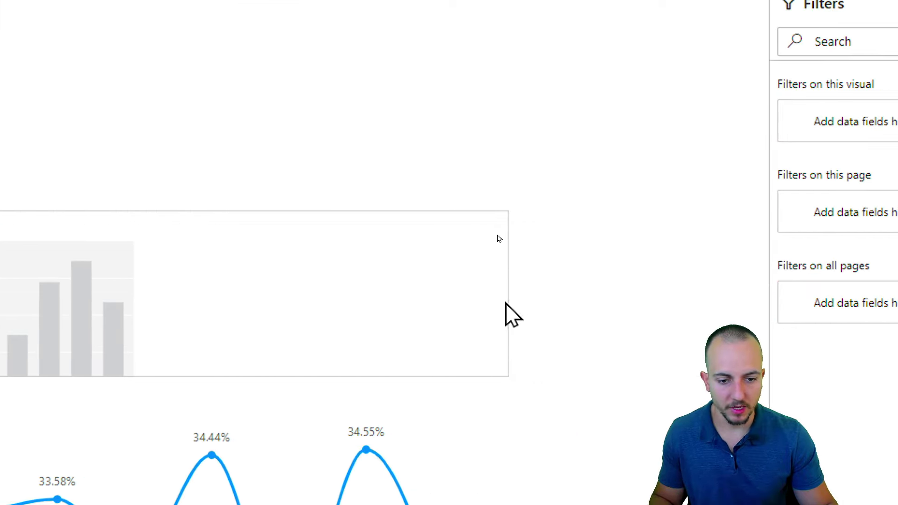
pyautogui.moveTo(506, 304); pyautogui.dragTo(474, 318)
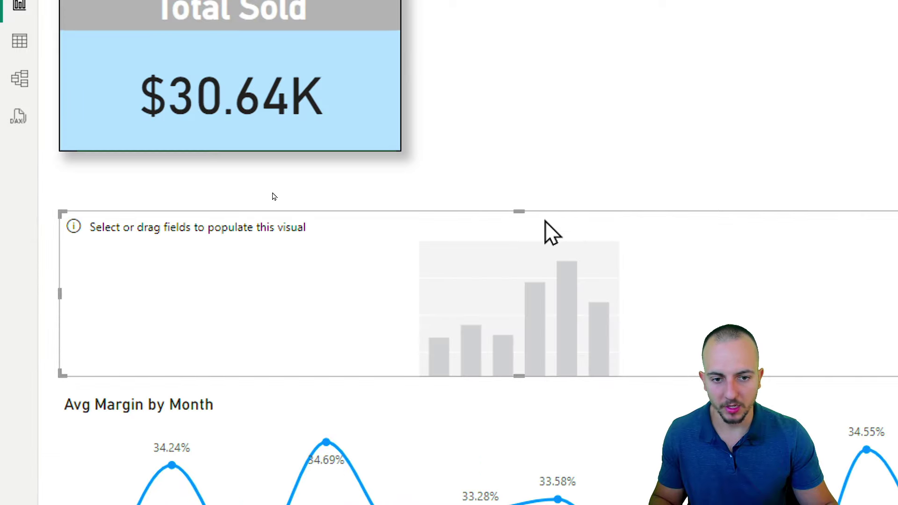
pyautogui.moveTo(526, 213); pyautogui.dragTo(529, 166)
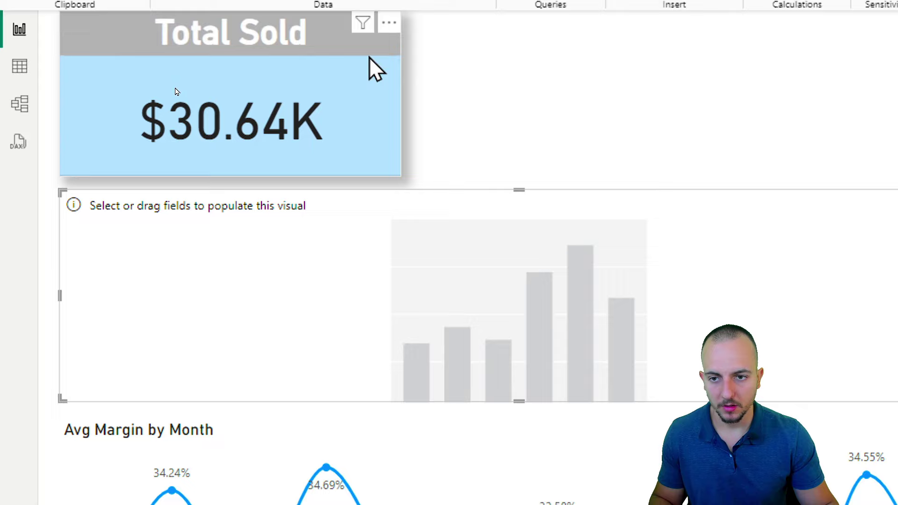
# Shorten the Total Sold card and raise the column chart's top to just below it
pyautogui.click(301, 103)
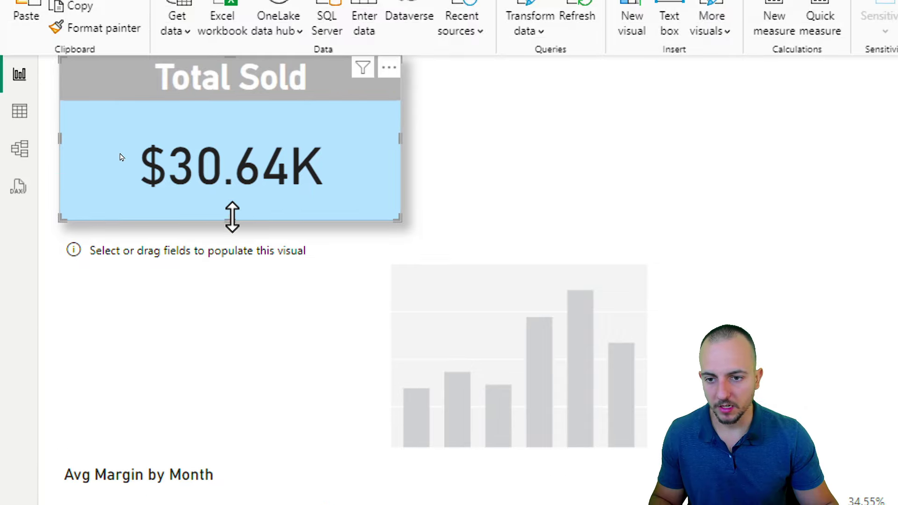
pyautogui.moveTo(230, 220); pyautogui.dragTo(276, 201)
pyautogui.click(320, 307)
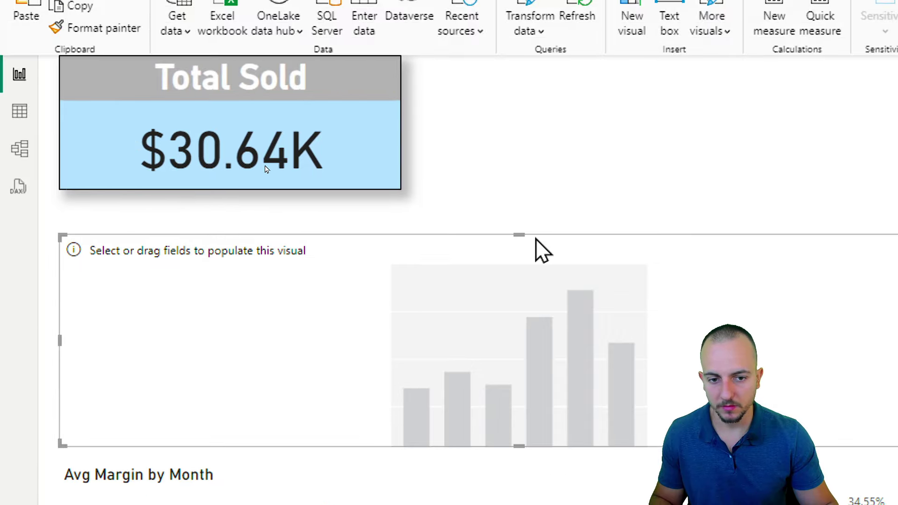
pyautogui.moveTo(526, 235); pyautogui.dragTo(540, 201)
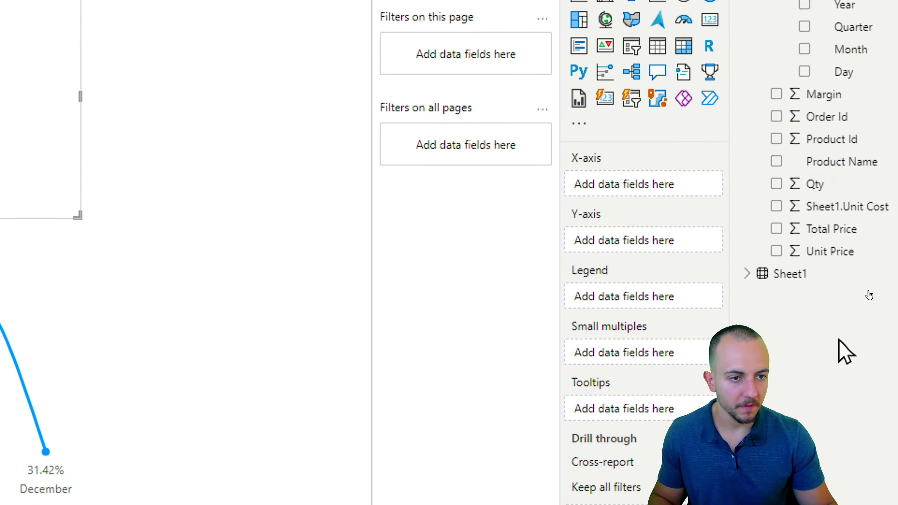
# Put Month on the X-axis and Total Price on the Y-axis, then click several month columns
pyautogui.moveTo(851, 156); pyautogui.dragTo(631, 296)
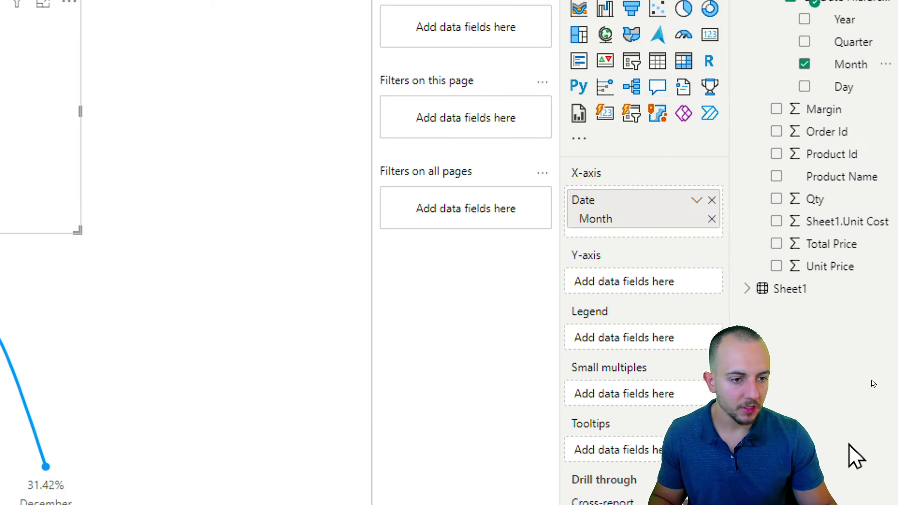
pyautogui.moveTo(828, 159); pyautogui.dragTo(613, 197)
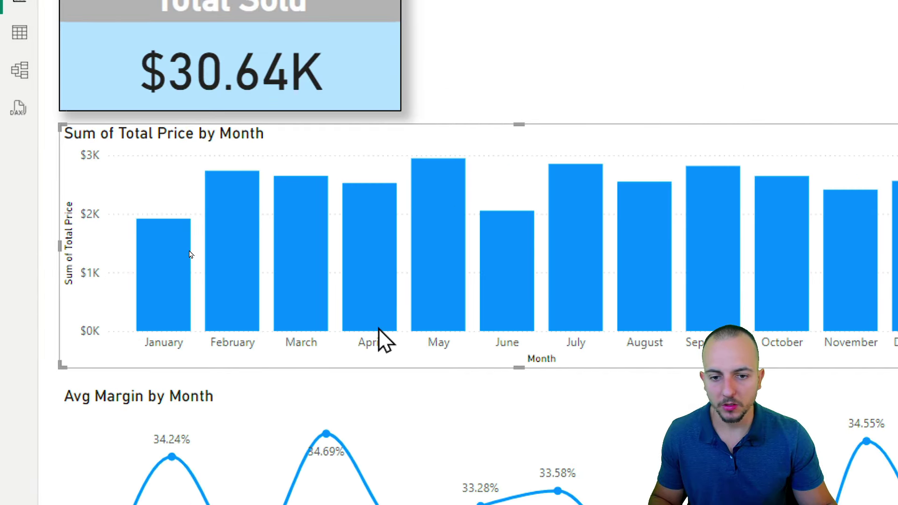
pyautogui.click(453, 309)
pyautogui.click(520, 307)
pyautogui.click(371, 307)
pyautogui.click(316, 306)
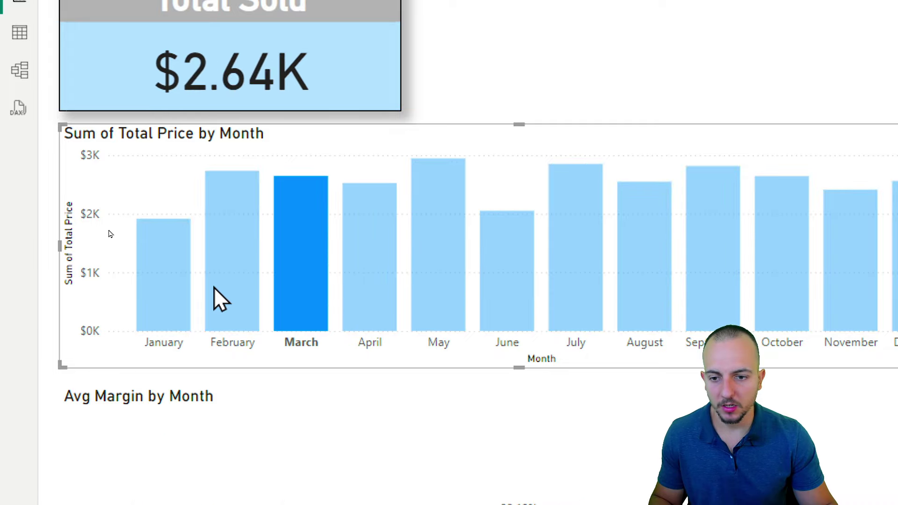
pyautogui.click(217, 296)
# Click the February to July columns in turn to test cross-filtering of the Total Sold card
pyautogui.click(324, 291)
pyautogui.click(376, 278)
pyautogui.click(442, 255)
pyautogui.click(498, 257)
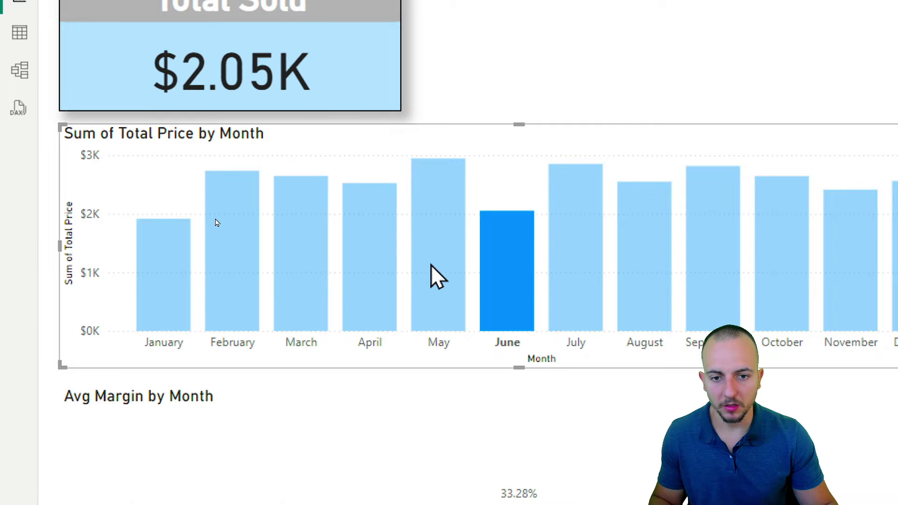
pyautogui.click(433, 263)
pyautogui.click(362, 265)
pyautogui.click(304, 269)
pyautogui.click(240, 273)
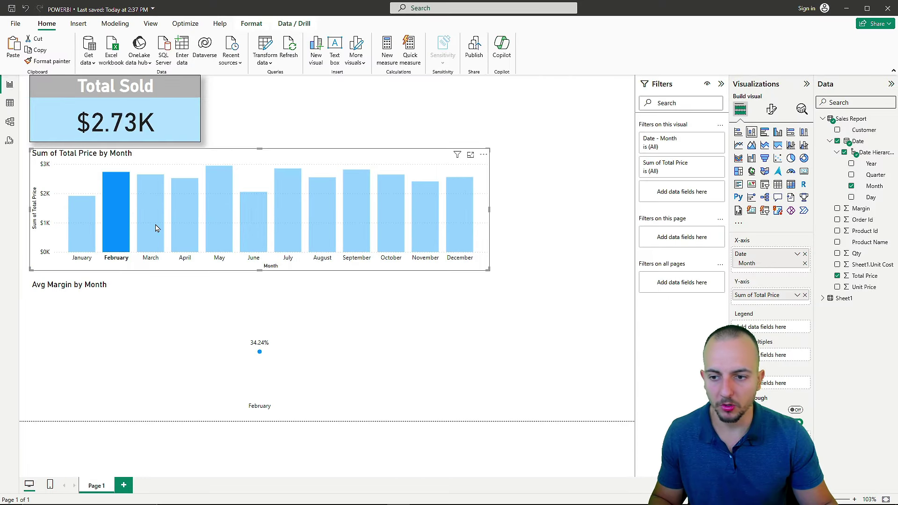
pyautogui.click(301, 276)
pyautogui.click(370, 277)
pyautogui.click(440, 276)
pyautogui.click(509, 286)
pyautogui.click(568, 290)
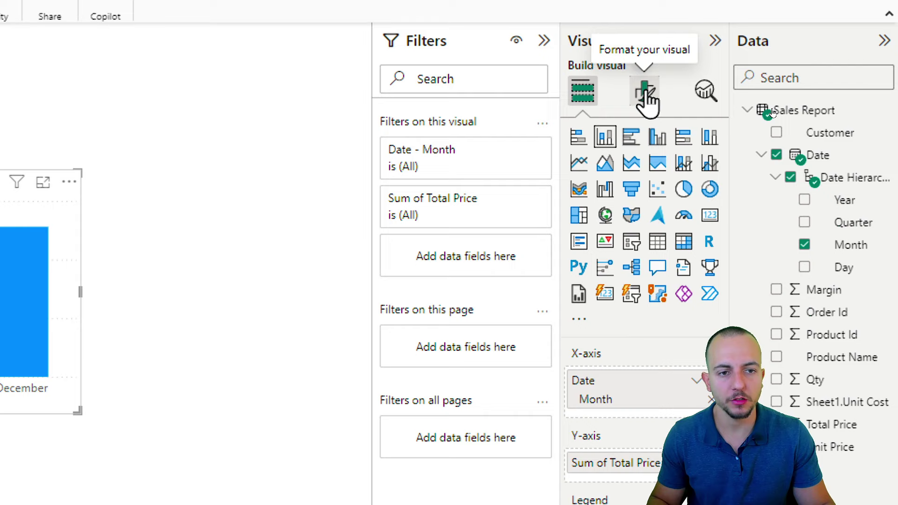
# Change the column chart's title text to 'Total Sold by Month'
pyautogui.click(647, 96)
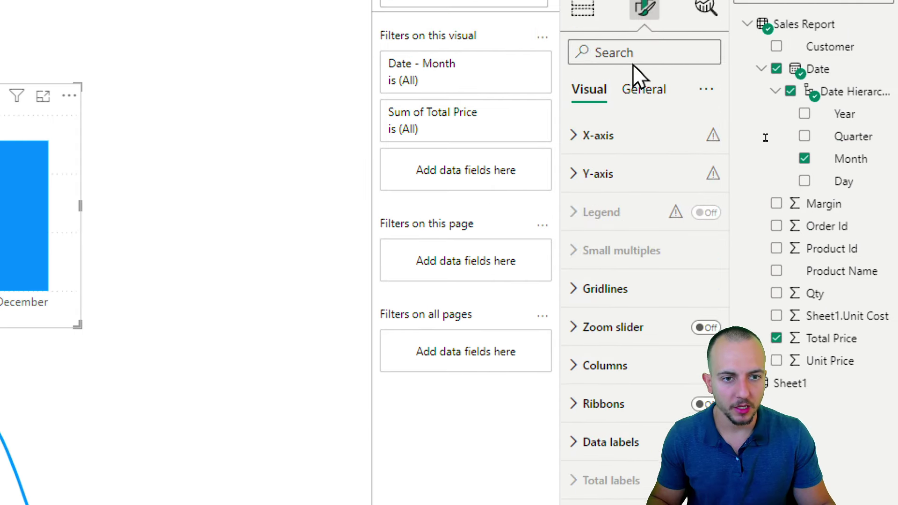
pyautogui.click(641, 96)
pyautogui.click(641, 187)
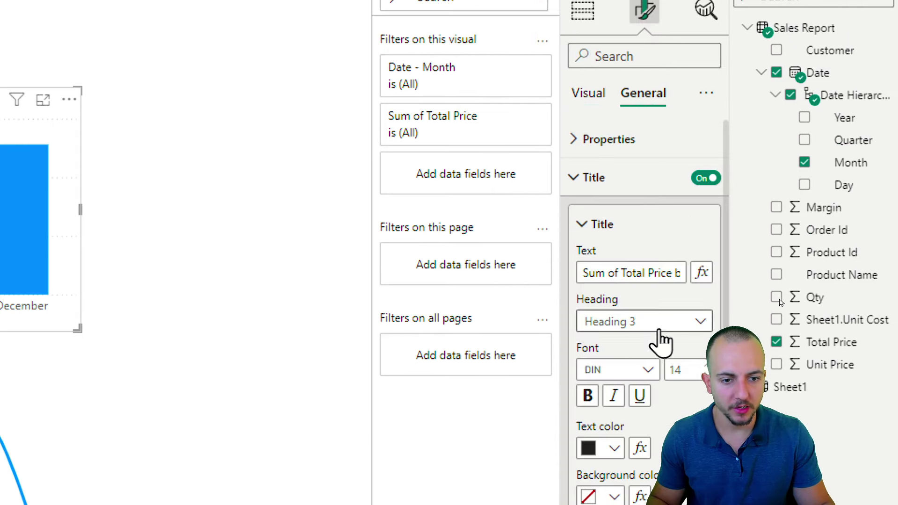
pyautogui.click(654, 271)
pyautogui.write('Total Sold by Month')
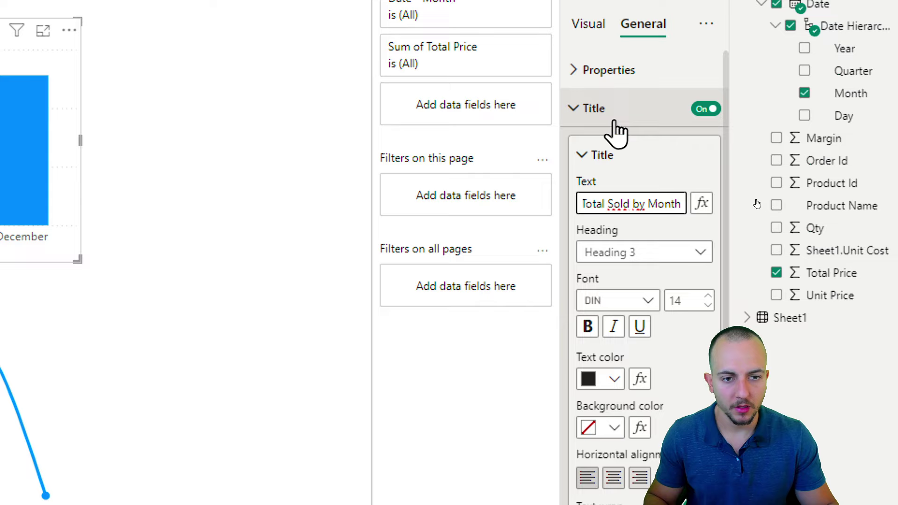
pyautogui.click(601, 157)
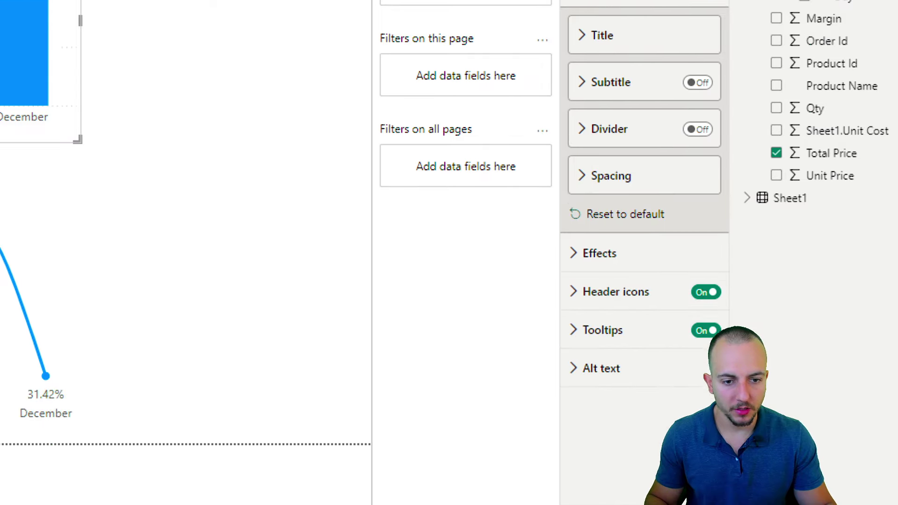
# Turn on the column chart's visual border and shadow under Effects
pyautogui.click(627, 384)
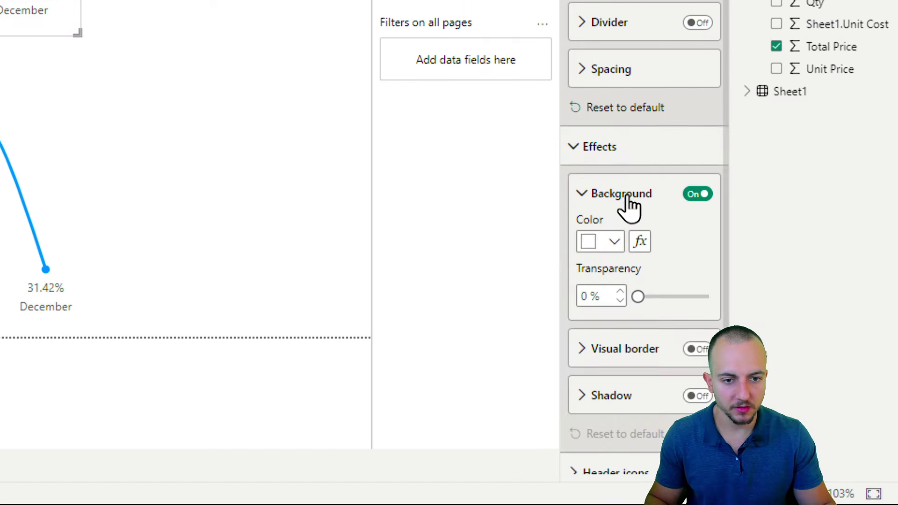
pyautogui.scroll(-2, 629, 204)
pyautogui.click(698, 255)
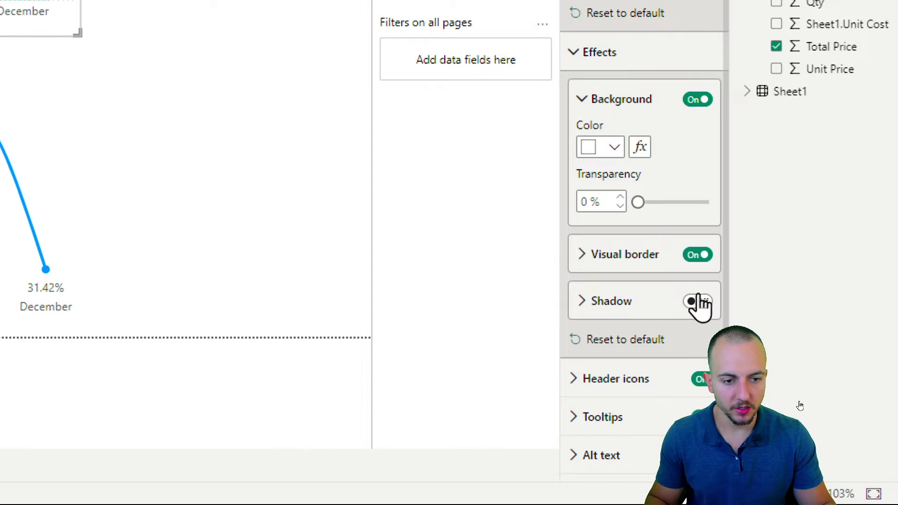
pyautogui.click(697, 301)
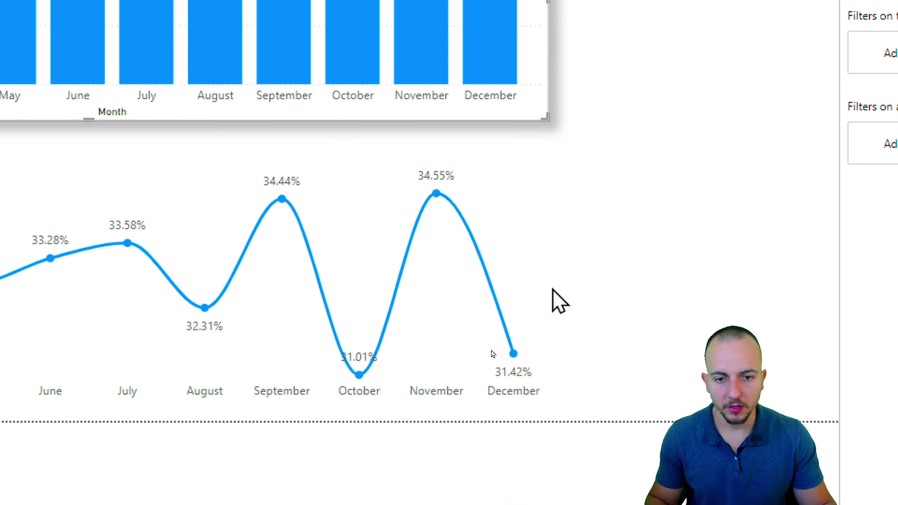
# Turn on the visual border and shadow for the Avg Margin by Month line chart
pyautogui.click(541, 442)
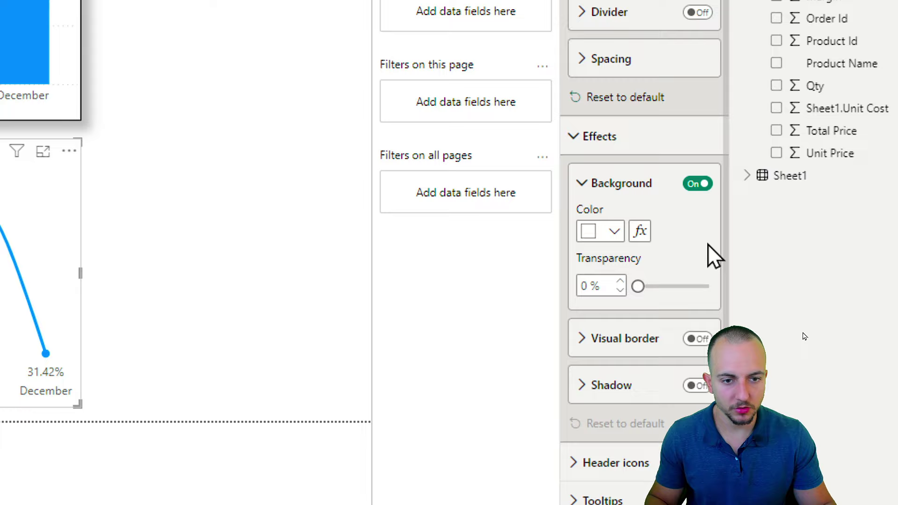
pyautogui.click(698, 341)
pyautogui.click(695, 383)
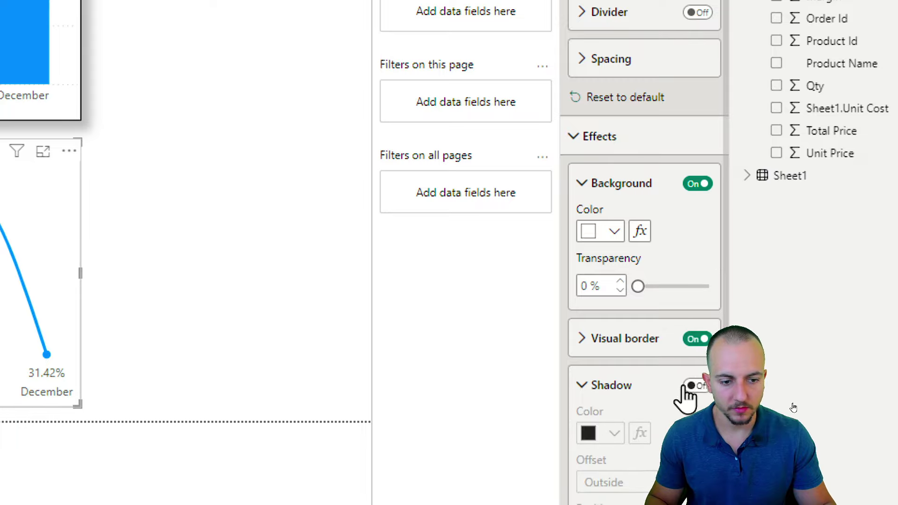
pyautogui.click(696, 386)
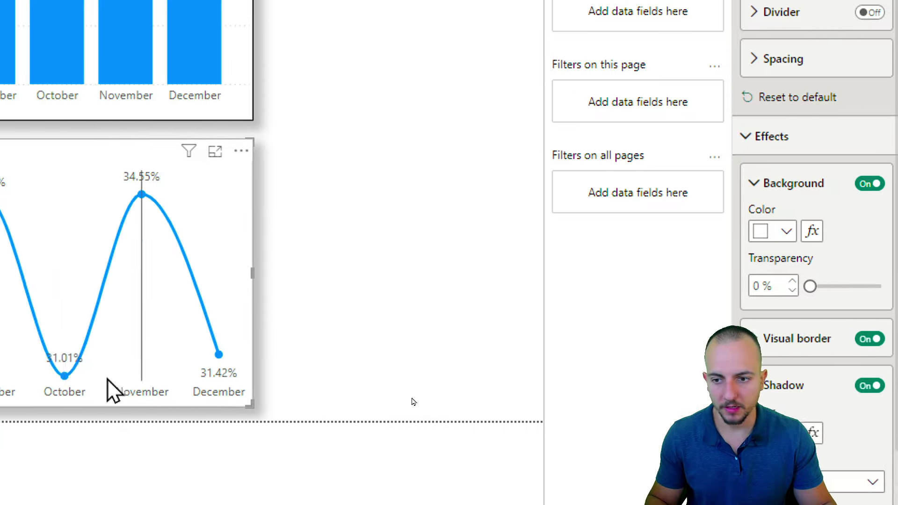
# Reselect the column chart and switch to its Visual formatting options
pyautogui.click(281, 148)
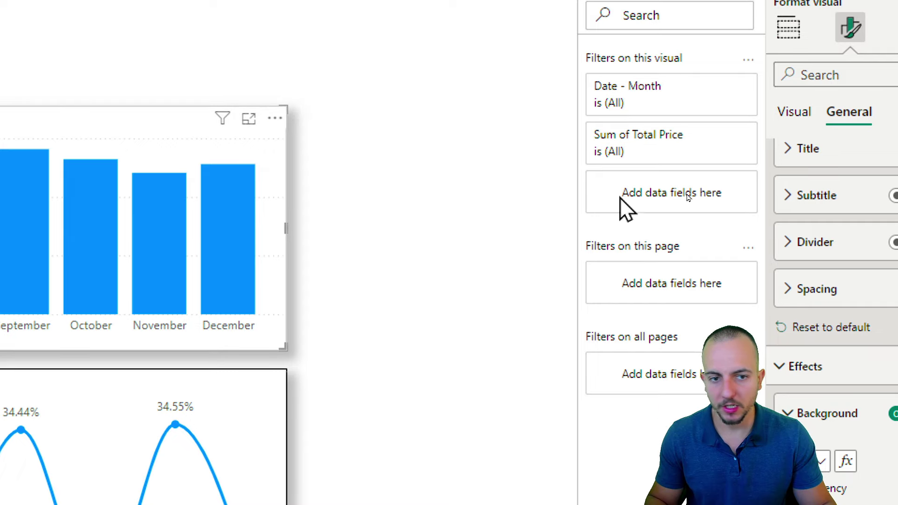
pyautogui.scroll(3, 812, 335)
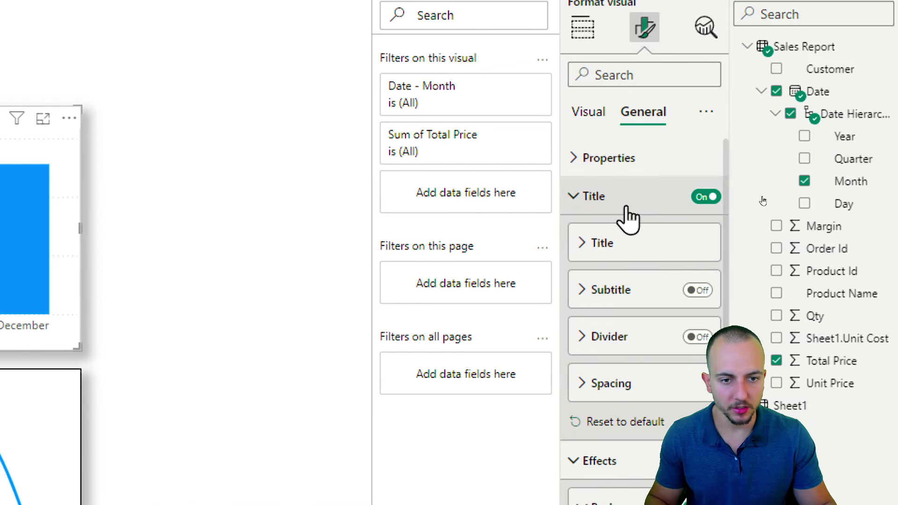
pyautogui.click(834, 215)
pyautogui.click(626, 233)
pyautogui.click(593, 115)
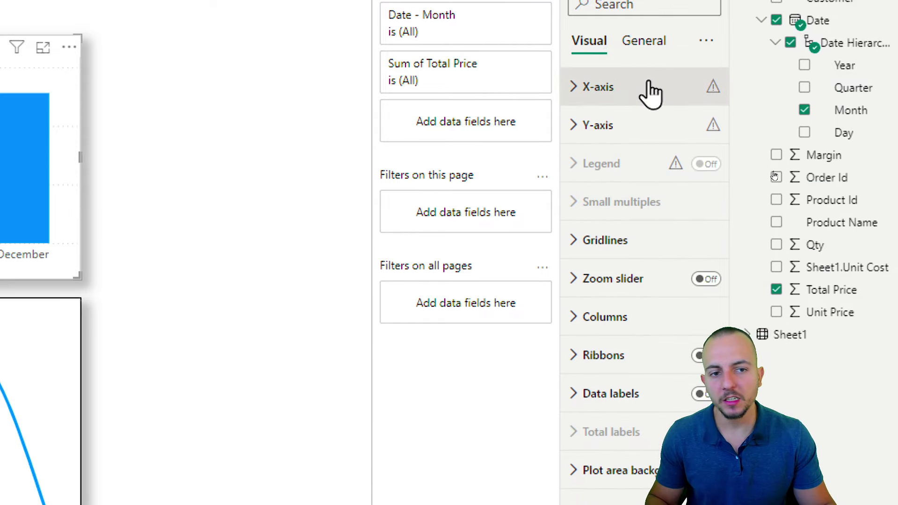
# Turn off the X-axis title, Y-axis values and Y-axis title, and turn on data labels
pyautogui.click(651, 93)
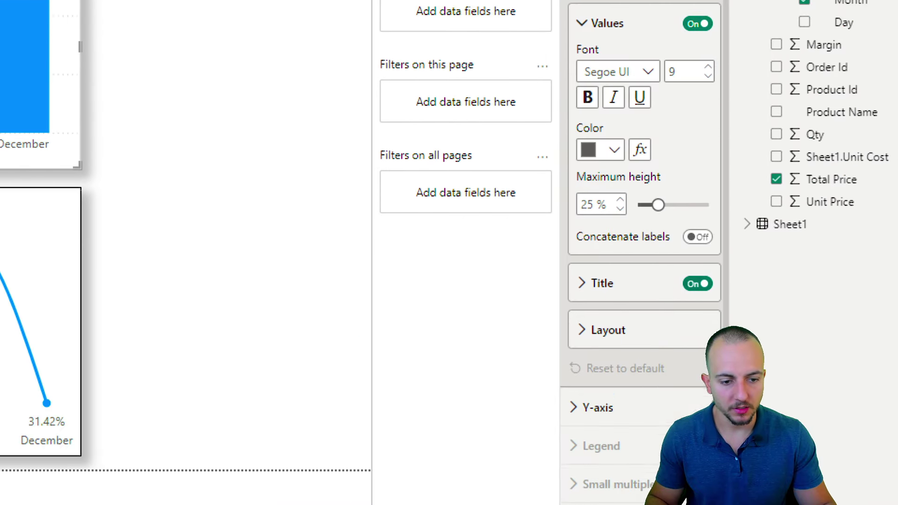
pyautogui.click(698, 394)
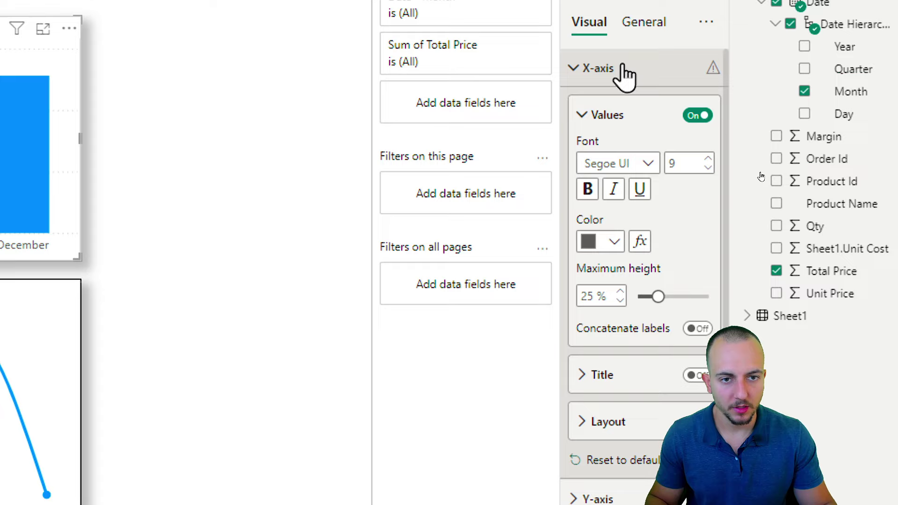
pyautogui.click(620, 72)
pyautogui.click(610, 110)
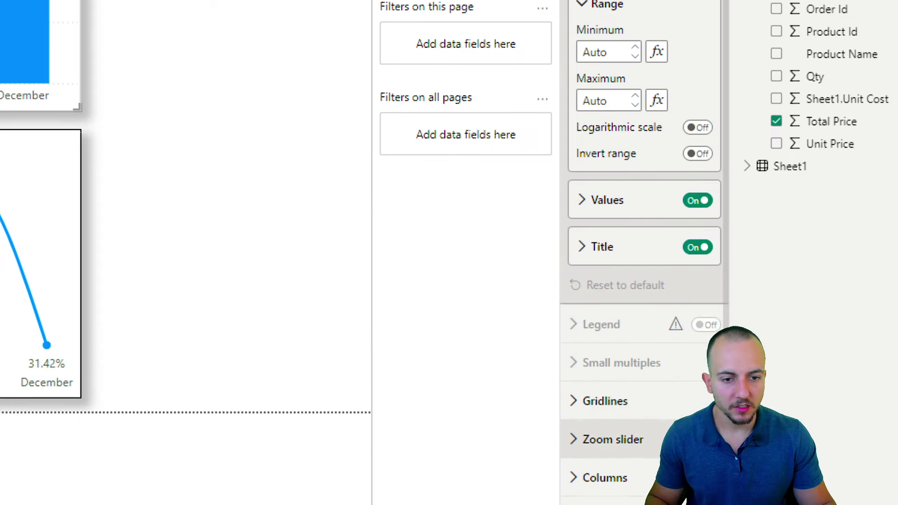
pyautogui.scroll(-2, 664, 192)
pyautogui.click(697, 105)
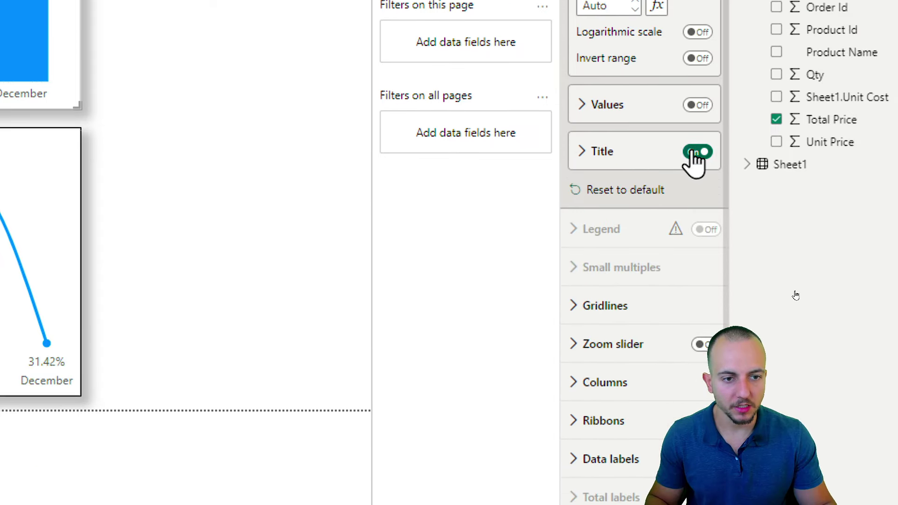
pyautogui.click(697, 152)
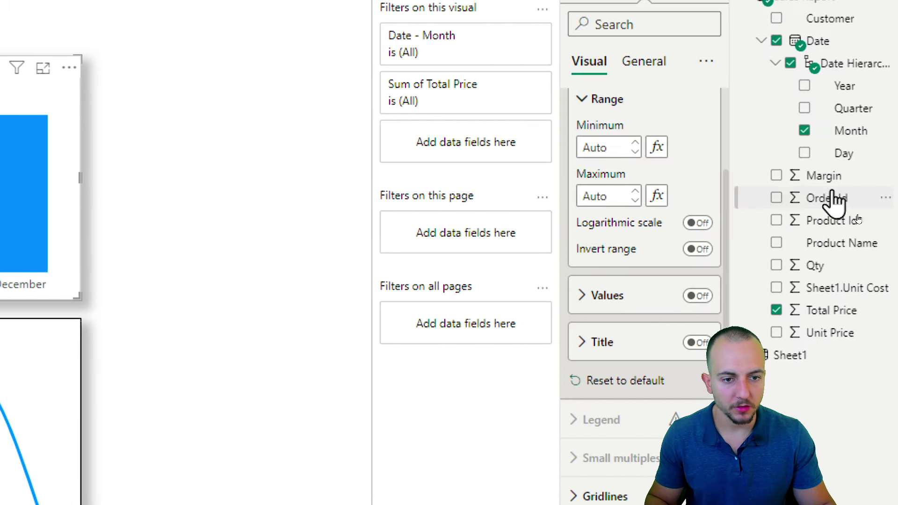
pyautogui.click(637, 105)
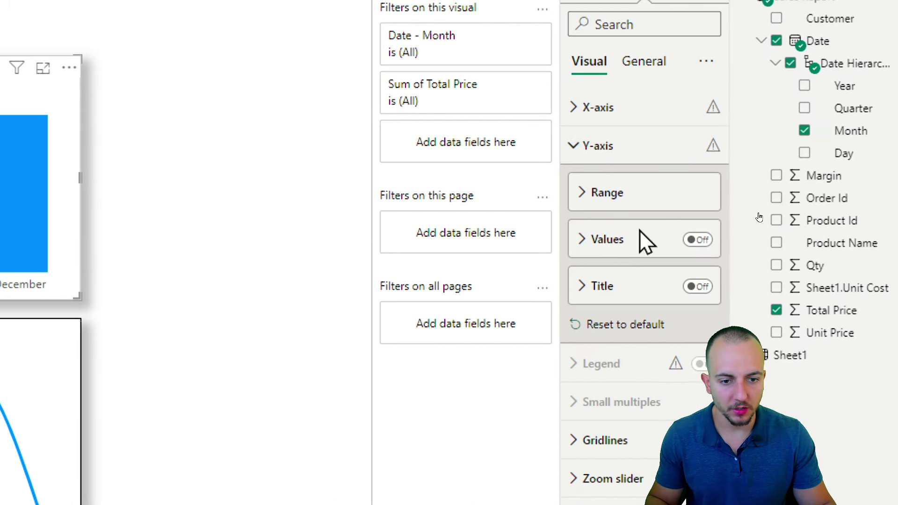
pyautogui.click(608, 146)
pyautogui.click(703, 216)
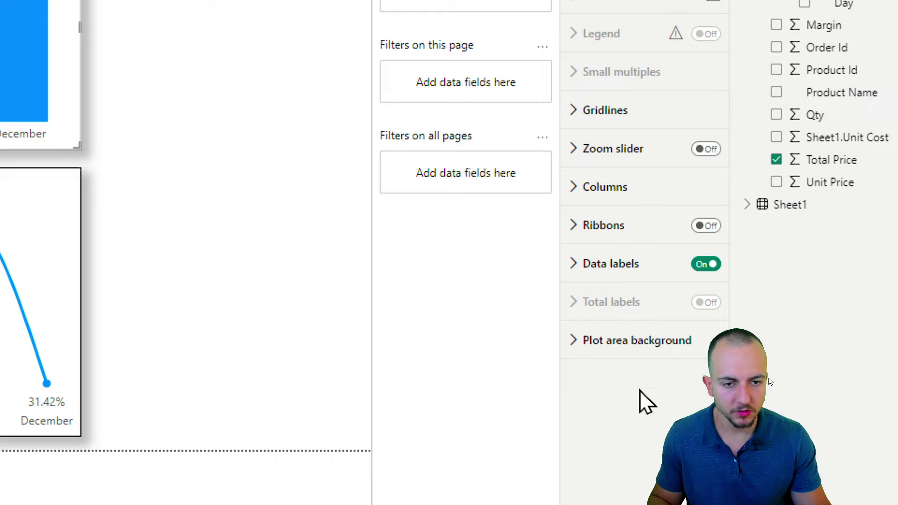
# Colour the columns with the light orange theme swatch and switch on the column border
pyautogui.click(628, 190)
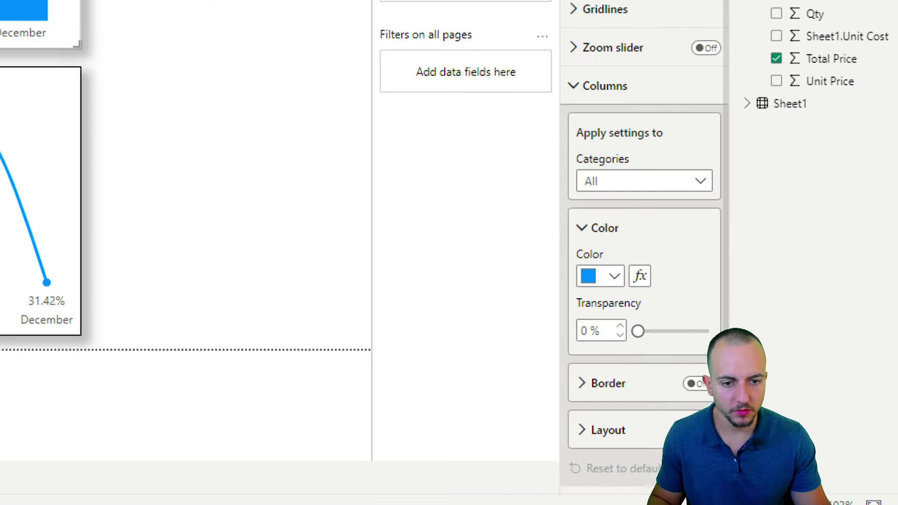
pyautogui.scroll(-2, 691, 373)
pyautogui.click(608, 174)
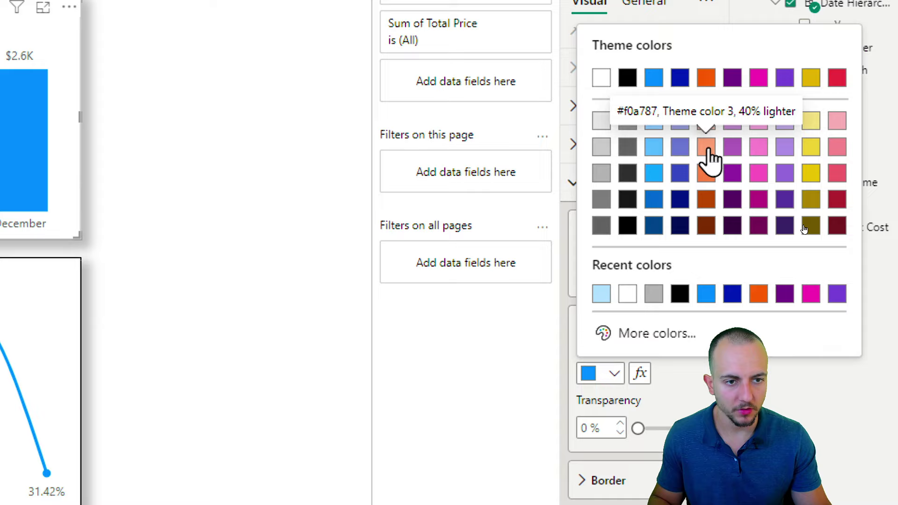
pyautogui.click(706, 124)
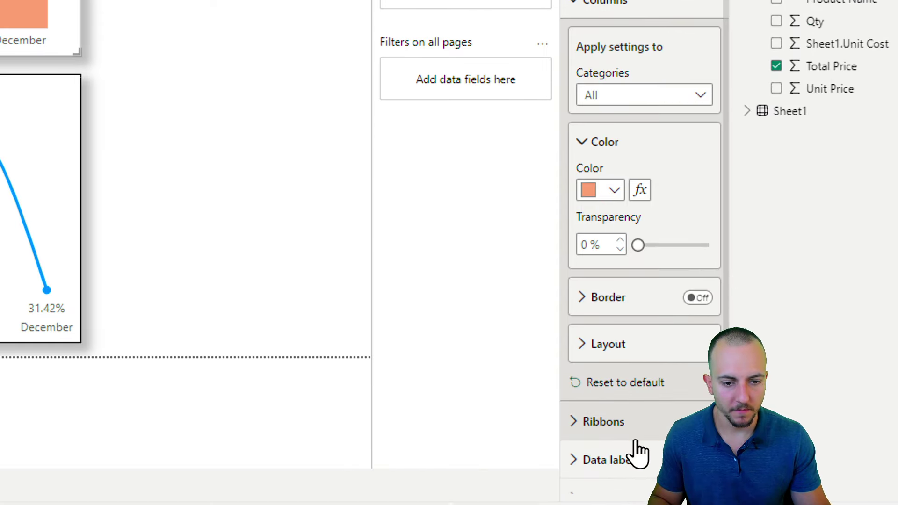
pyautogui.click(697, 299)
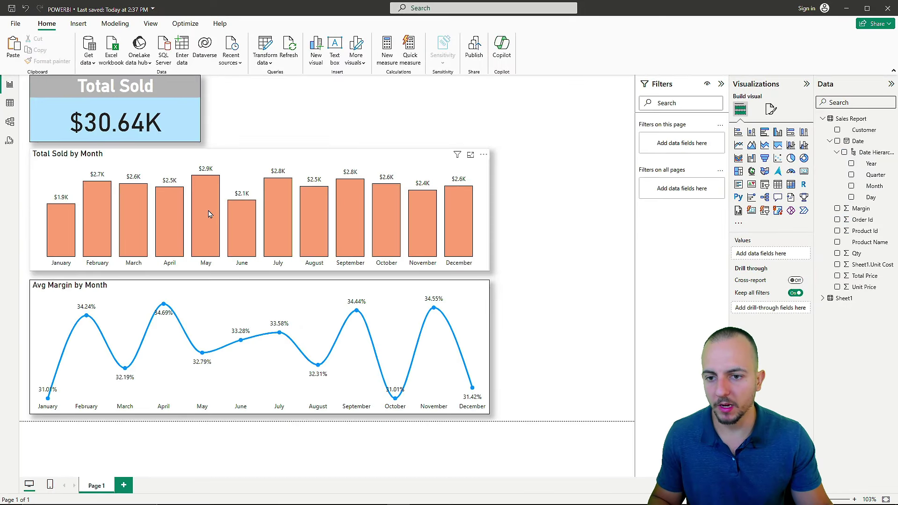
pyautogui.click(253, 230)
pyautogui.click(287, 230)
pyautogui.click(322, 243)
pyautogui.click(242, 237)
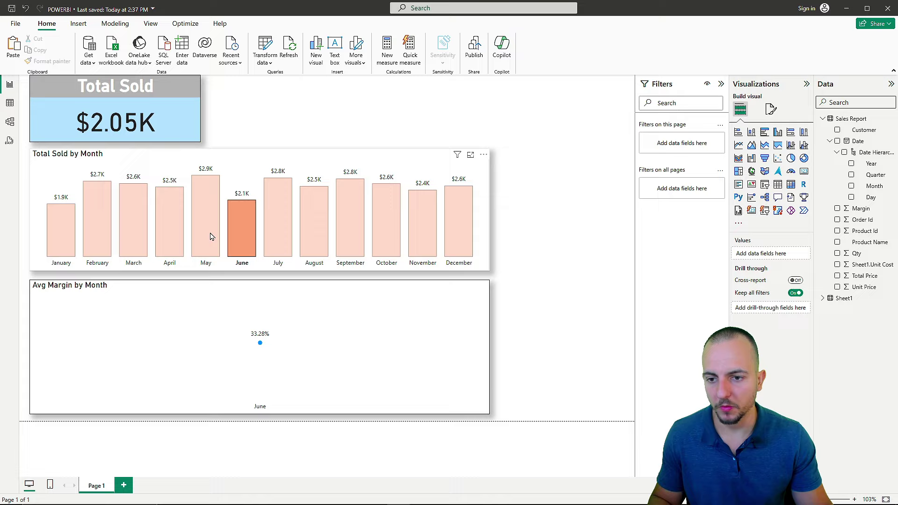
pyautogui.click(201, 238)
pyautogui.click(156, 237)
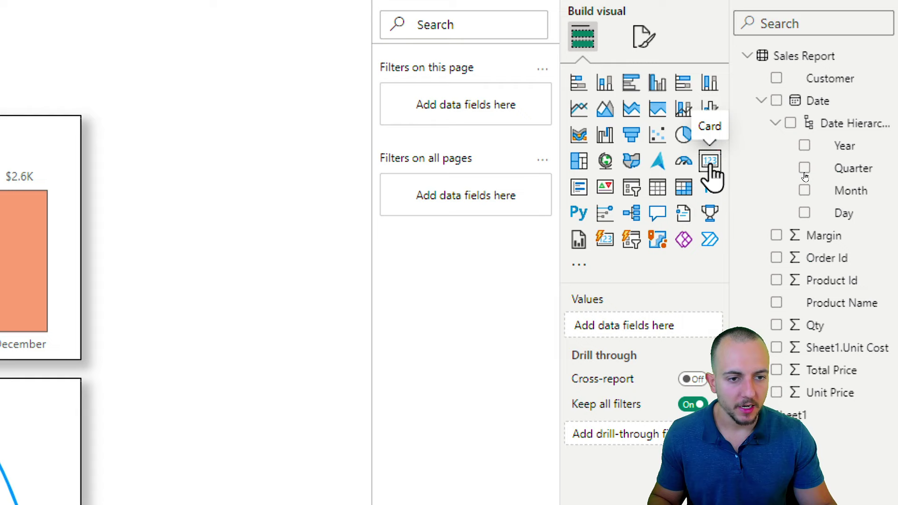
# Add a card showing First Product Name and put a Product Name filter on that card
pyautogui.click(708, 164)
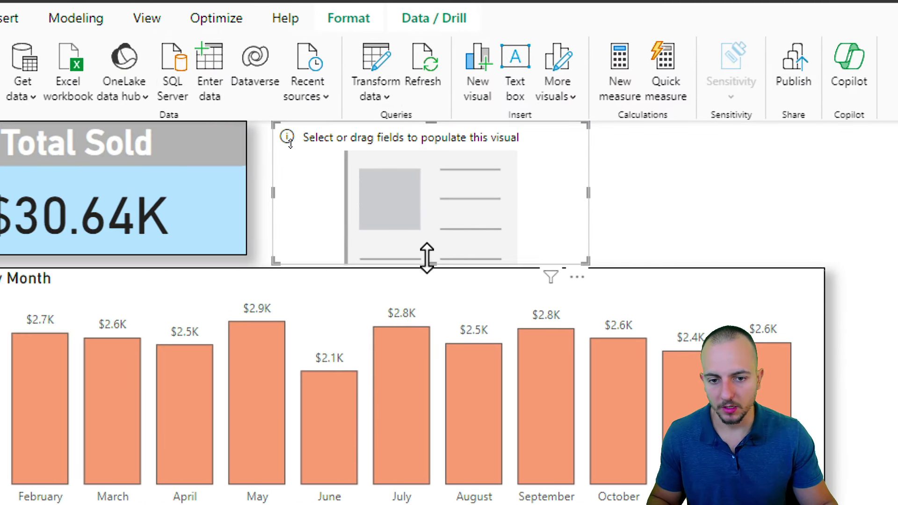
pyautogui.moveTo(431, 262); pyautogui.dragTo(440, 253)
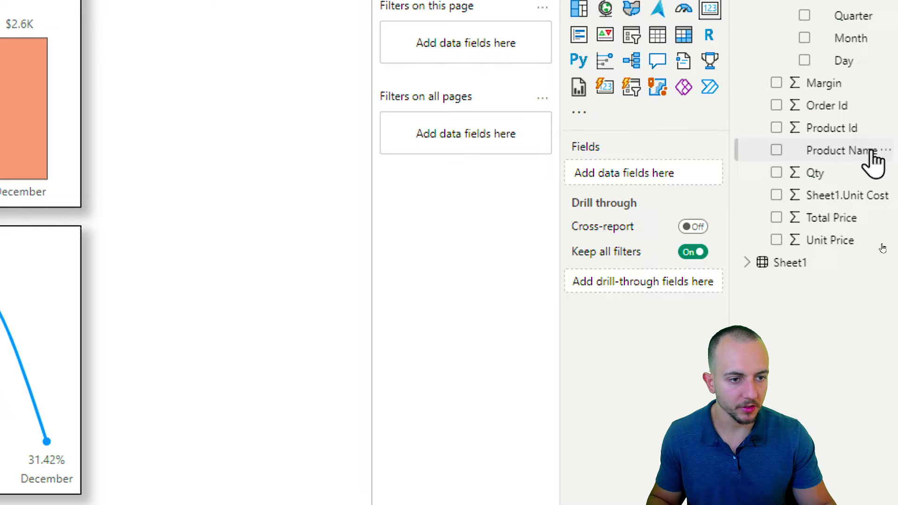
pyautogui.moveTo(839, 159); pyautogui.dragTo(638, 187)
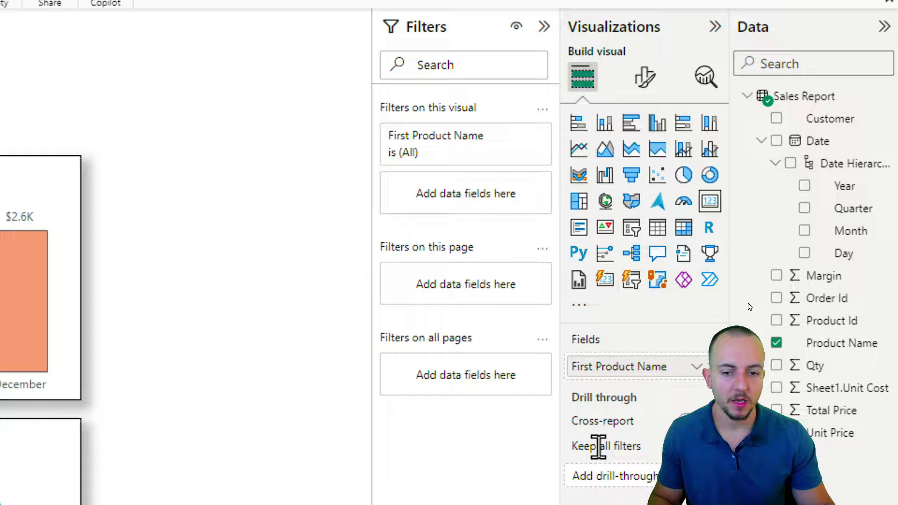
pyautogui.moveTo(839, 279); pyautogui.dragTo(448, 136)
pyautogui.moveTo(448, 202); pyautogui.dragTo(491, 206)
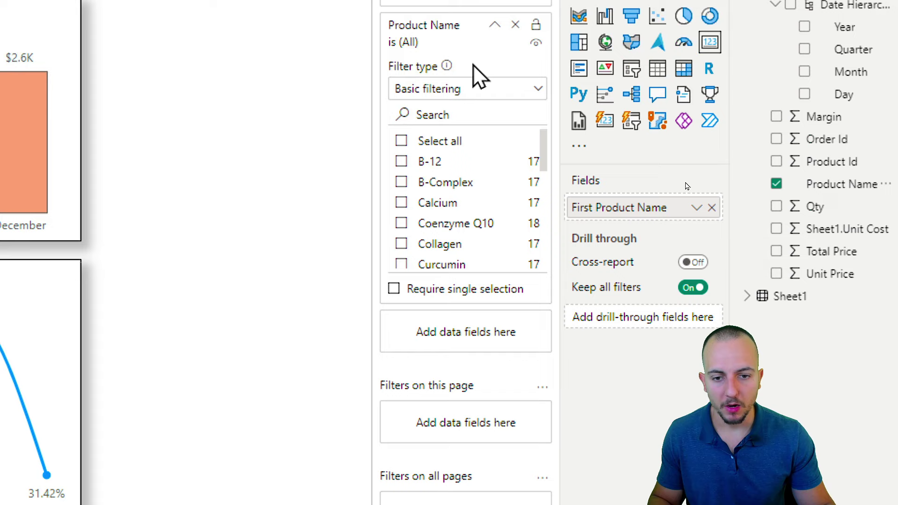
# Set the card's Product Name filter to Top N, top 1 by Sum of Total Price, and apply it
pyautogui.click(466, 96)
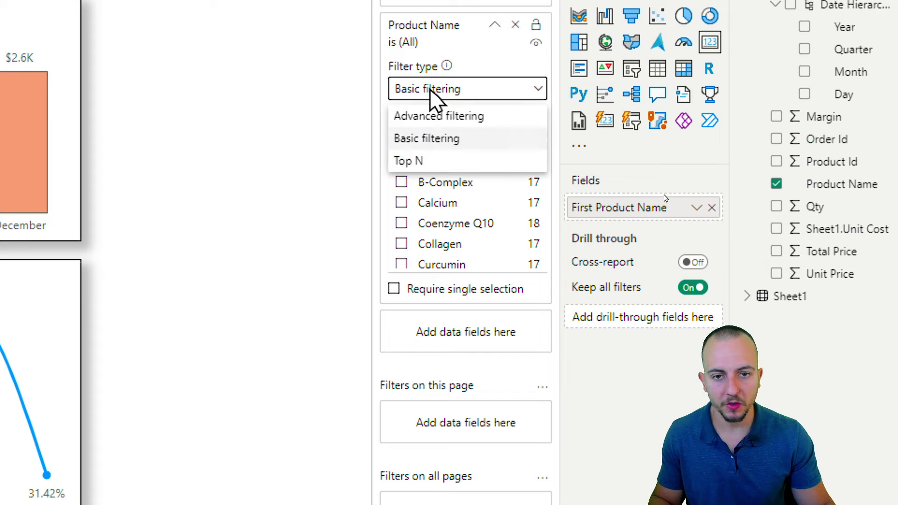
pyautogui.click(434, 165)
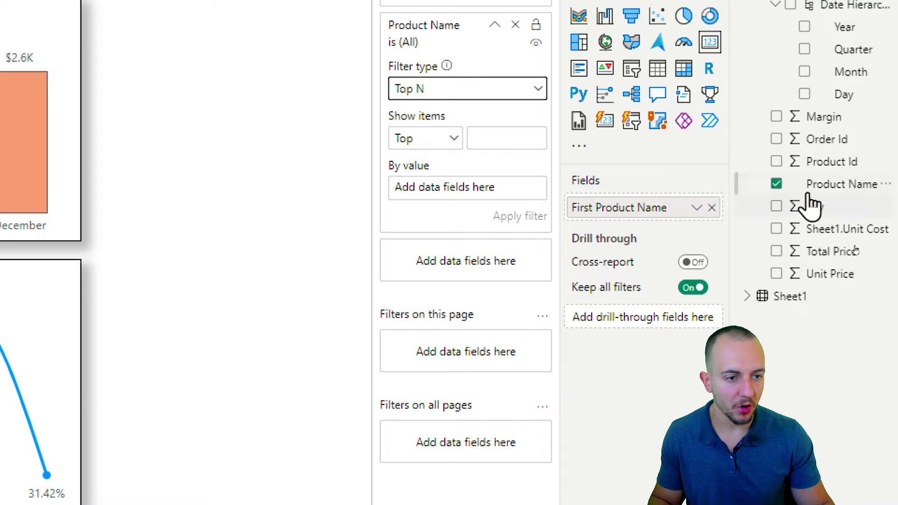
pyautogui.moveTo(841, 252); pyautogui.dragTo(491, 201)
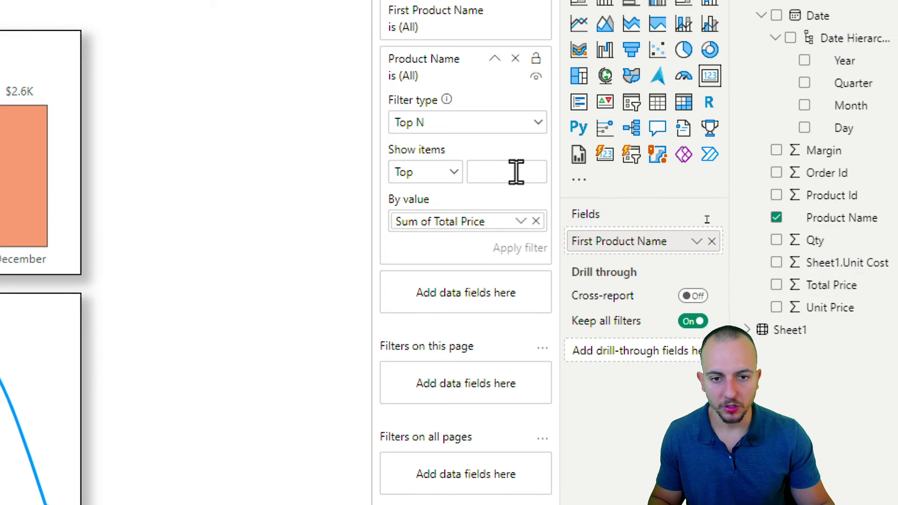
pyautogui.click(437, 173)
pyautogui.click(475, 176)
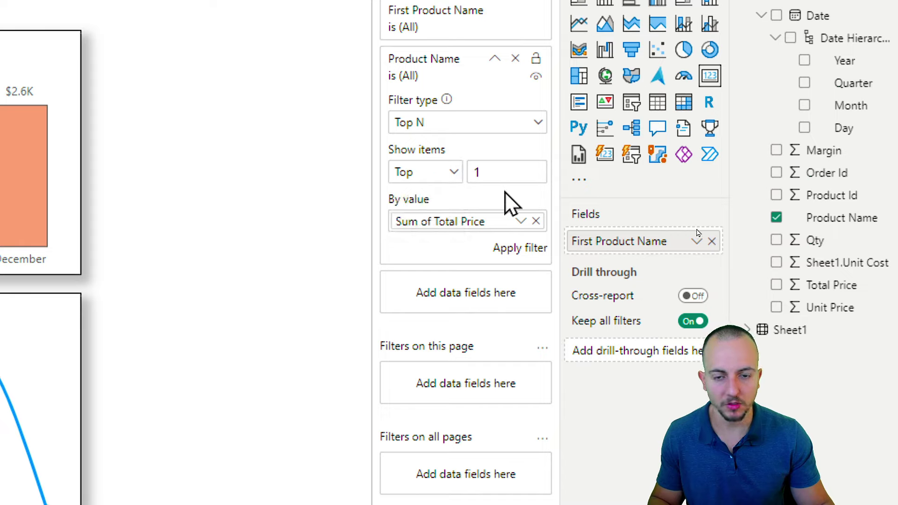
pyautogui.click(429, 174)
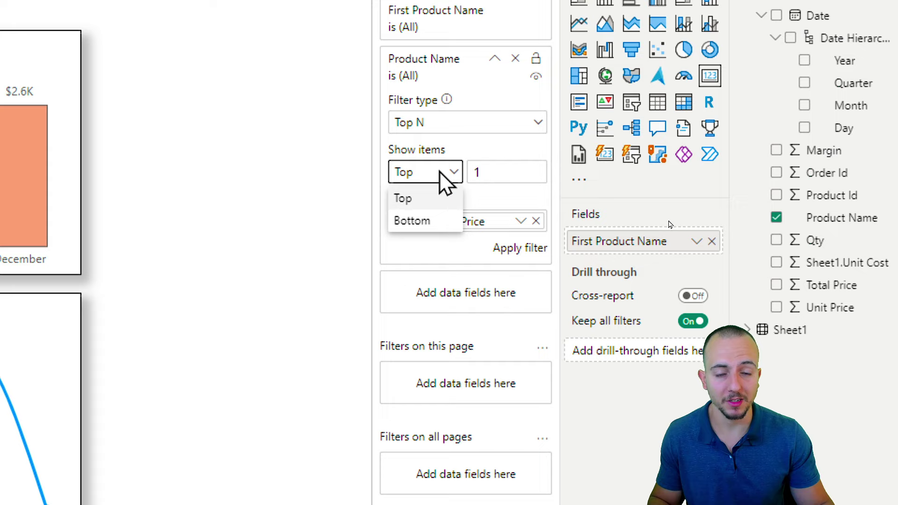
pyautogui.click(427, 228)
pyautogui.click(445, 178)
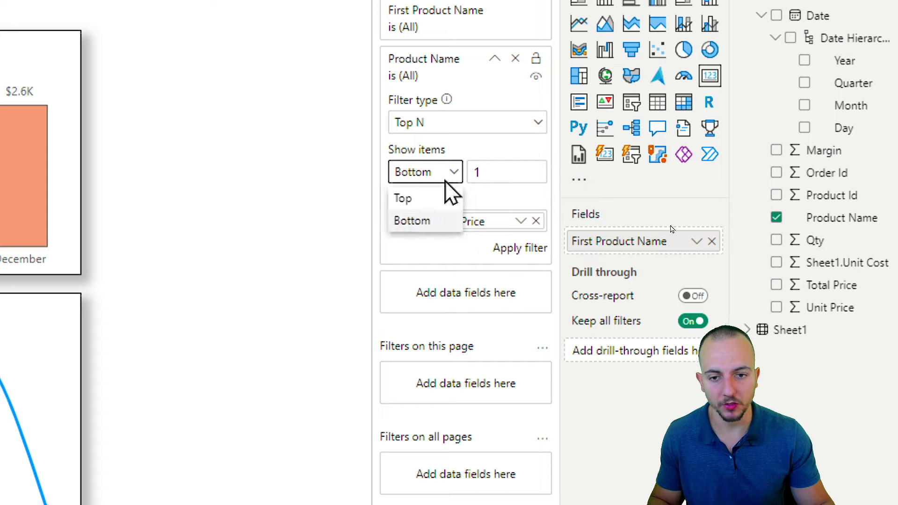
pyautogui.click(439, 199)
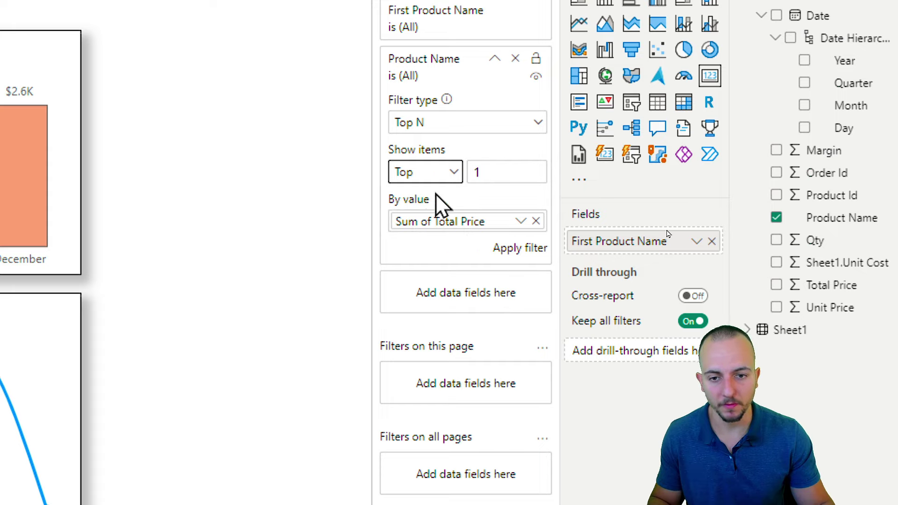
pyautogui.click(503, 248)
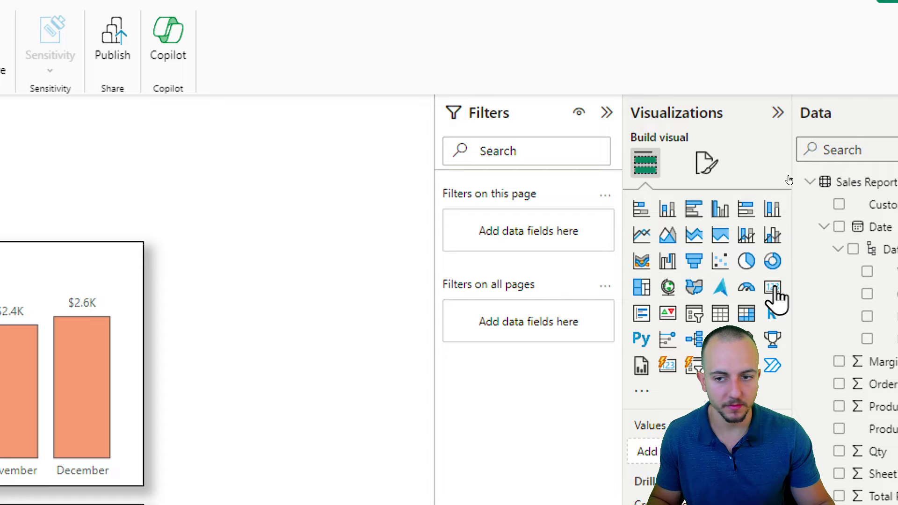
# Add a new card visual, resized and aligned beside the Calcium card
pyautogui.click(772, 287)
pyautogui.moveTo(293, 180); pyautogui.dragTo(62, 180)
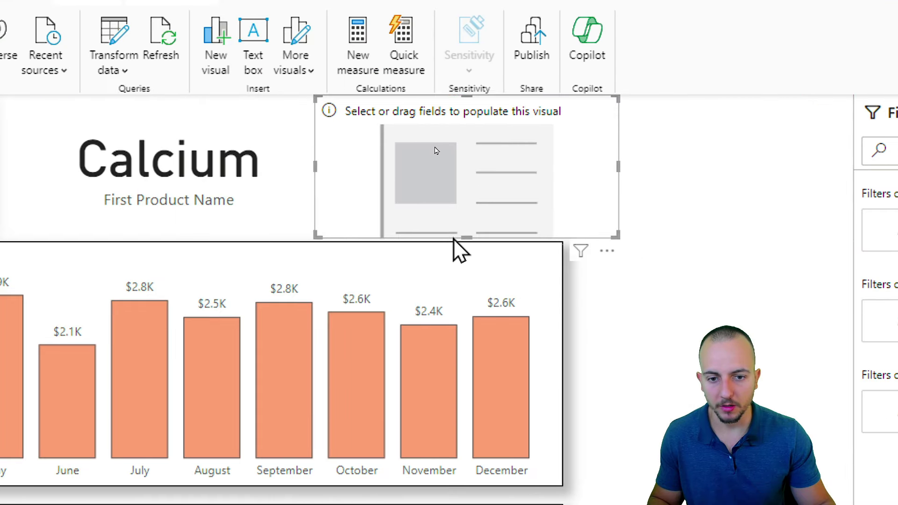
pyautogui.moveTo(459, 237); pyautogui.dragTo(477, 237)
pyautogui.moveTo(325, 203); pyautogui.dragTo(363, 197)
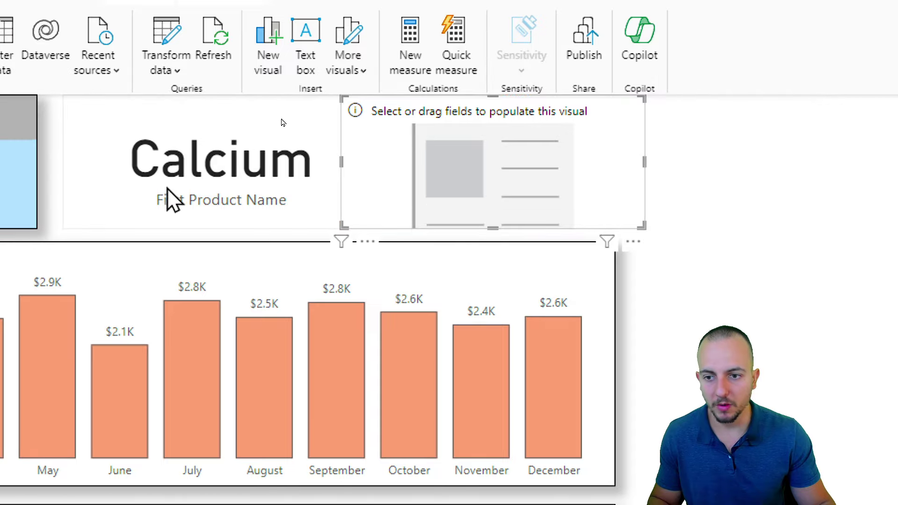
pyautogui.moveTo(440, 167); pyautogui.dragTo(504, 159)
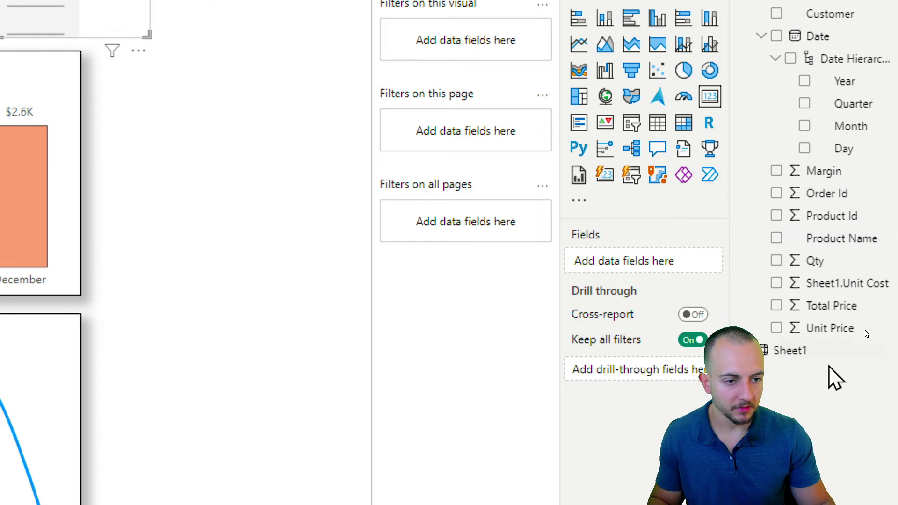
# Show Sum of Total Price ($30.64K) in the new card and add a Product Name filter
pyautogui.moveTo(833, 233); pyautogui.dragTo(655, 197)
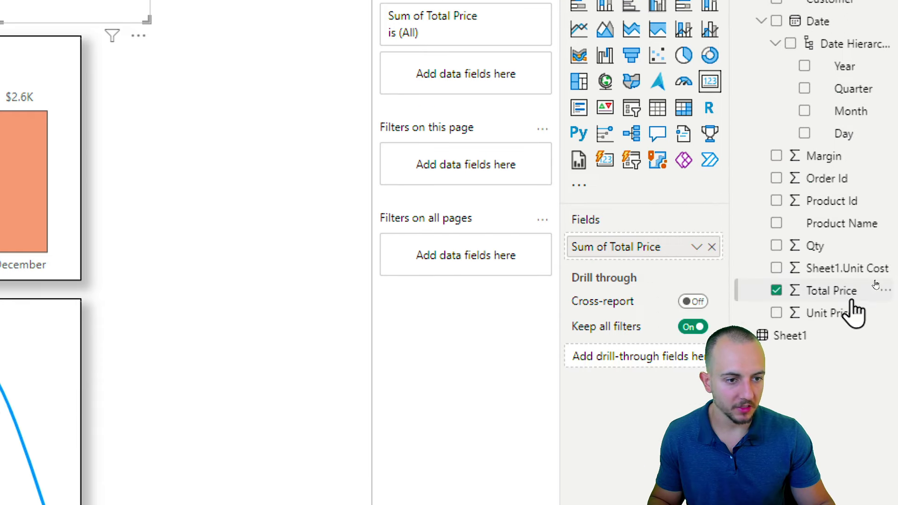
pyautogui.moveTo(861, 229); pyautogui.dragTo(491, 89)
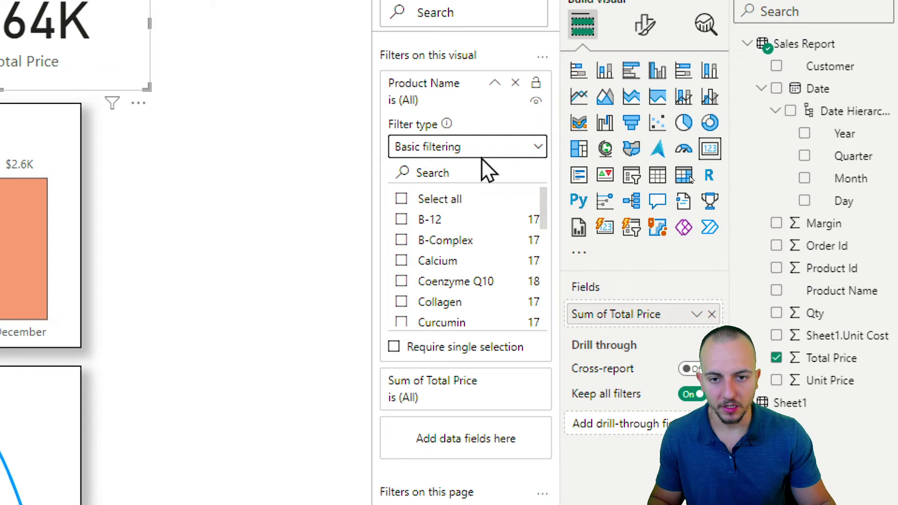
# Filter the card's Product Name to Top 1 by Sum of Total Price, showing $2.96K
pyautogui.click(491, 161)
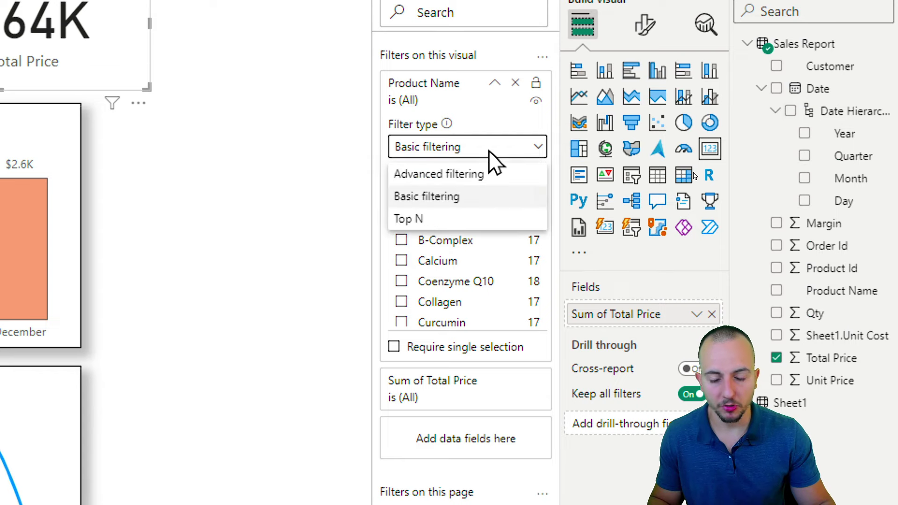
pyautogui.click(489, 223)
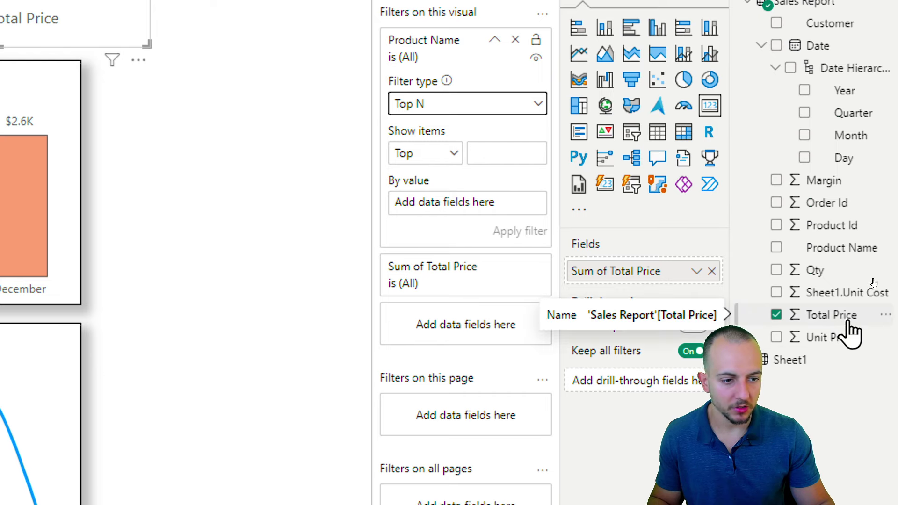
pyautogui.moveTo(855, 329); pyautogui.dragTo(482, 206)
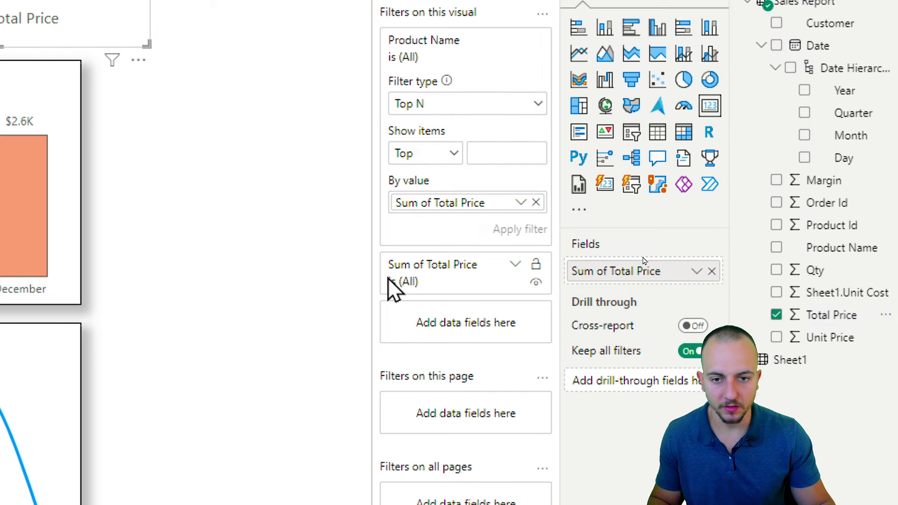
pyautogui.click(511, 154)
pyautogui.write('1')
pyautogui.click(529, 232)
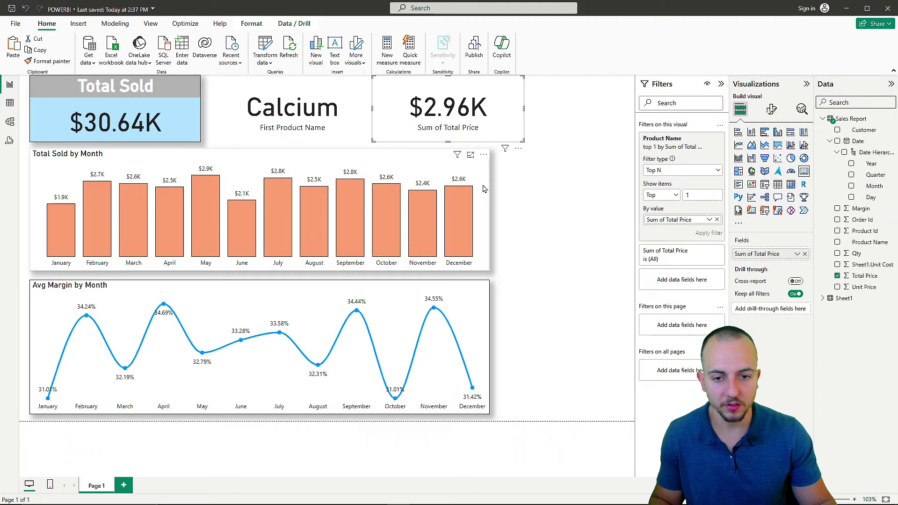
pyautogui.click(796, 374)
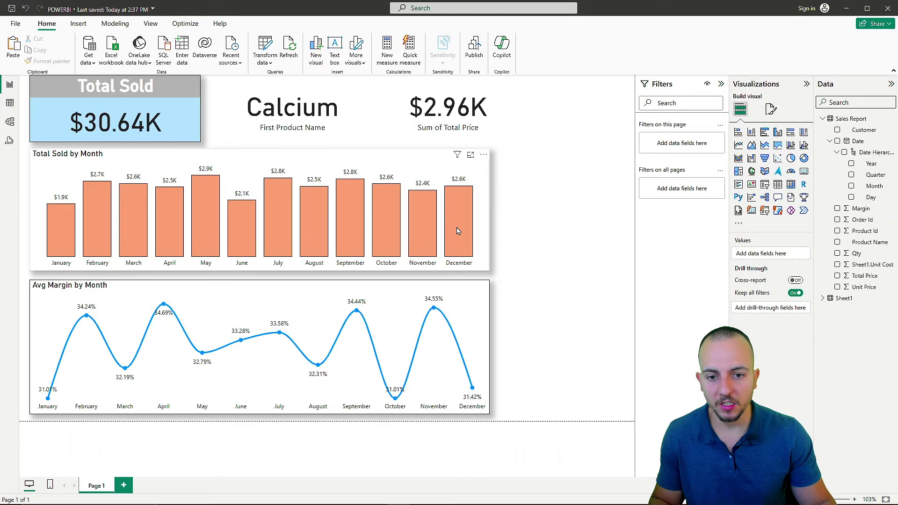
pyautogui.click(383, 223)
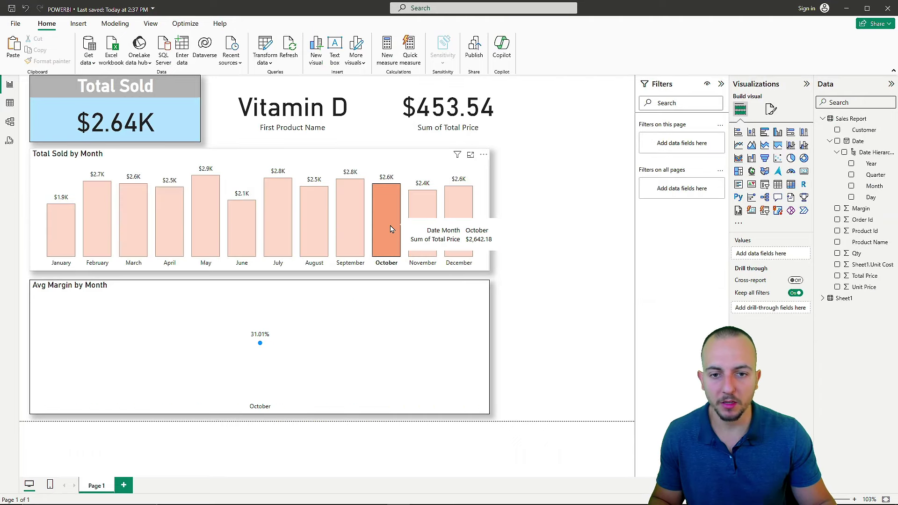
pyautogui.click(351, 228)
pyautogui.click(317, 229)
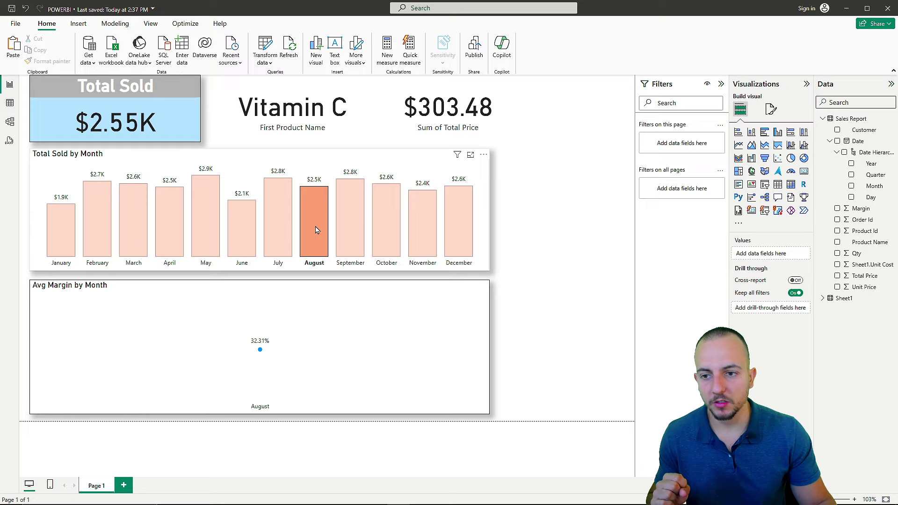
pyautogui.click(277, 235)
pyautogui.click(308, 235)
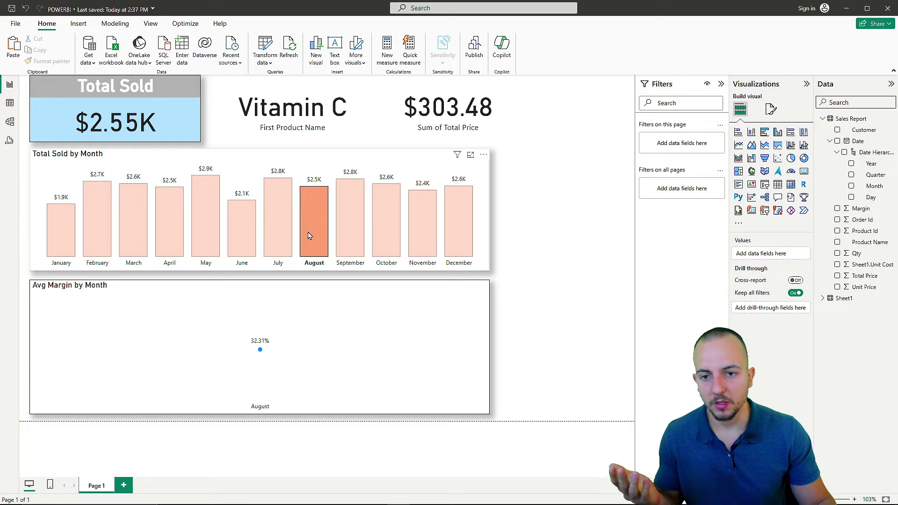
pyautogui.click(247, 232)
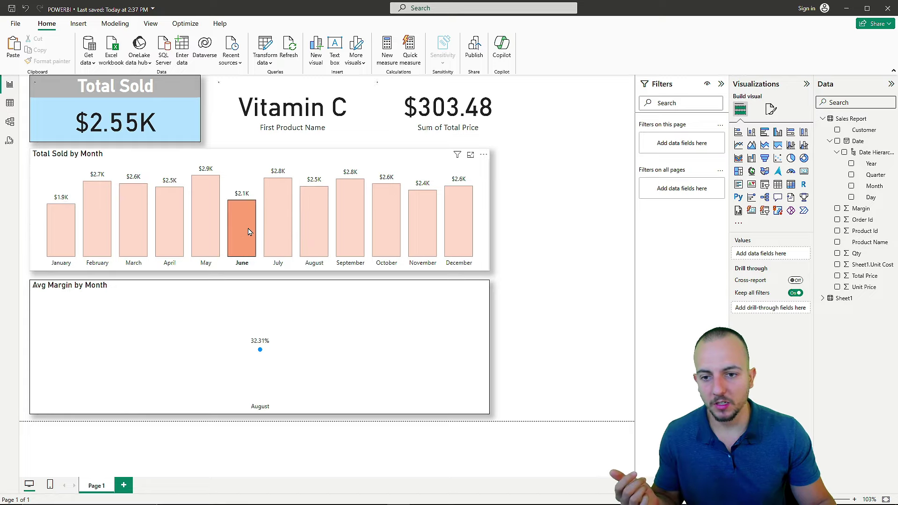
pyautogui.click(215, 232)
pyautogui.click(178, 226)
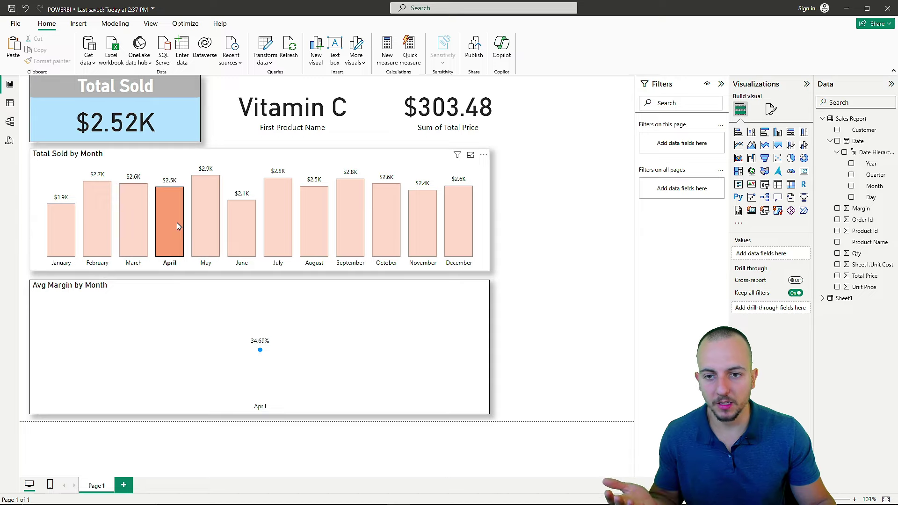
pyautogui.click(132, 221)
pyautogui.click(386, 226)
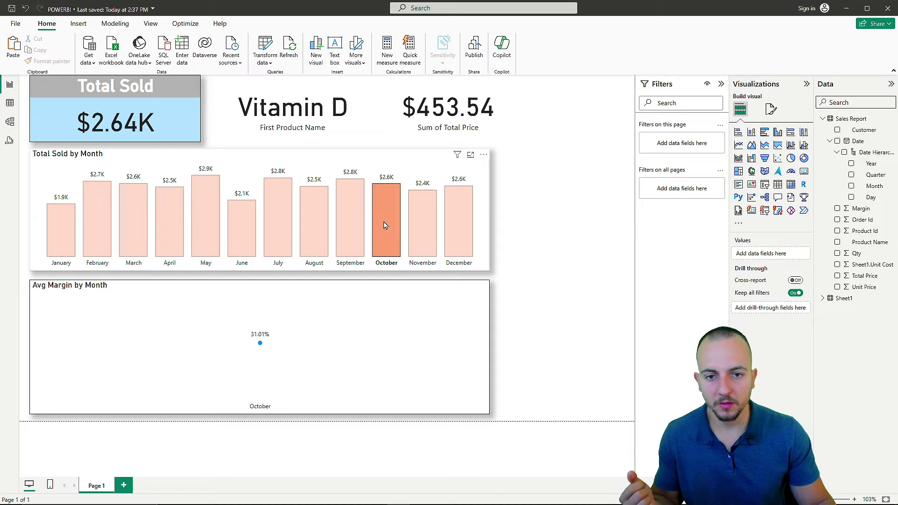
pyautogui.click(433, 228)
pyautogui.click(456, 228)
pyautogui.click(423, 240)
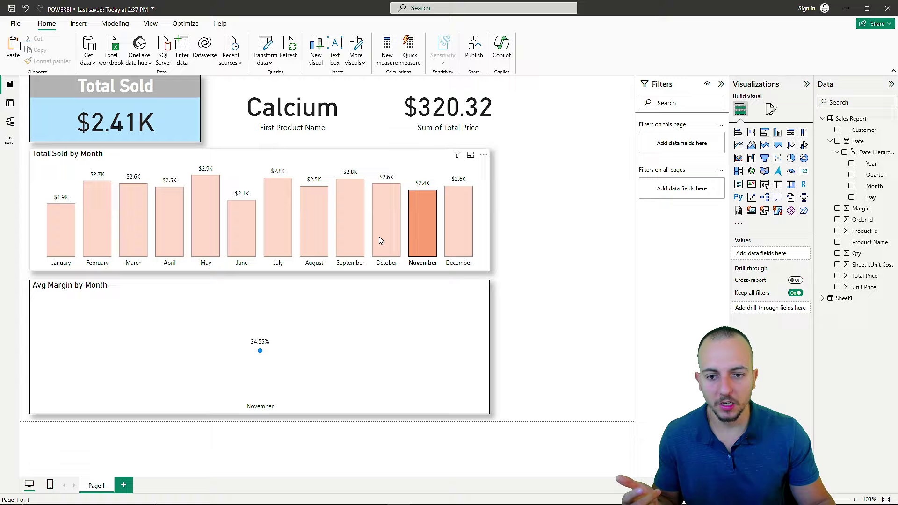
pyautogui.click(557, 230)
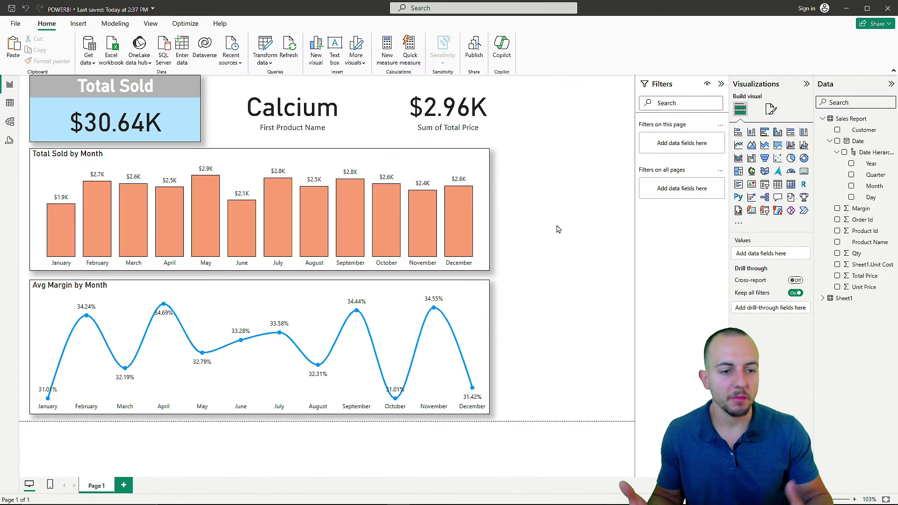